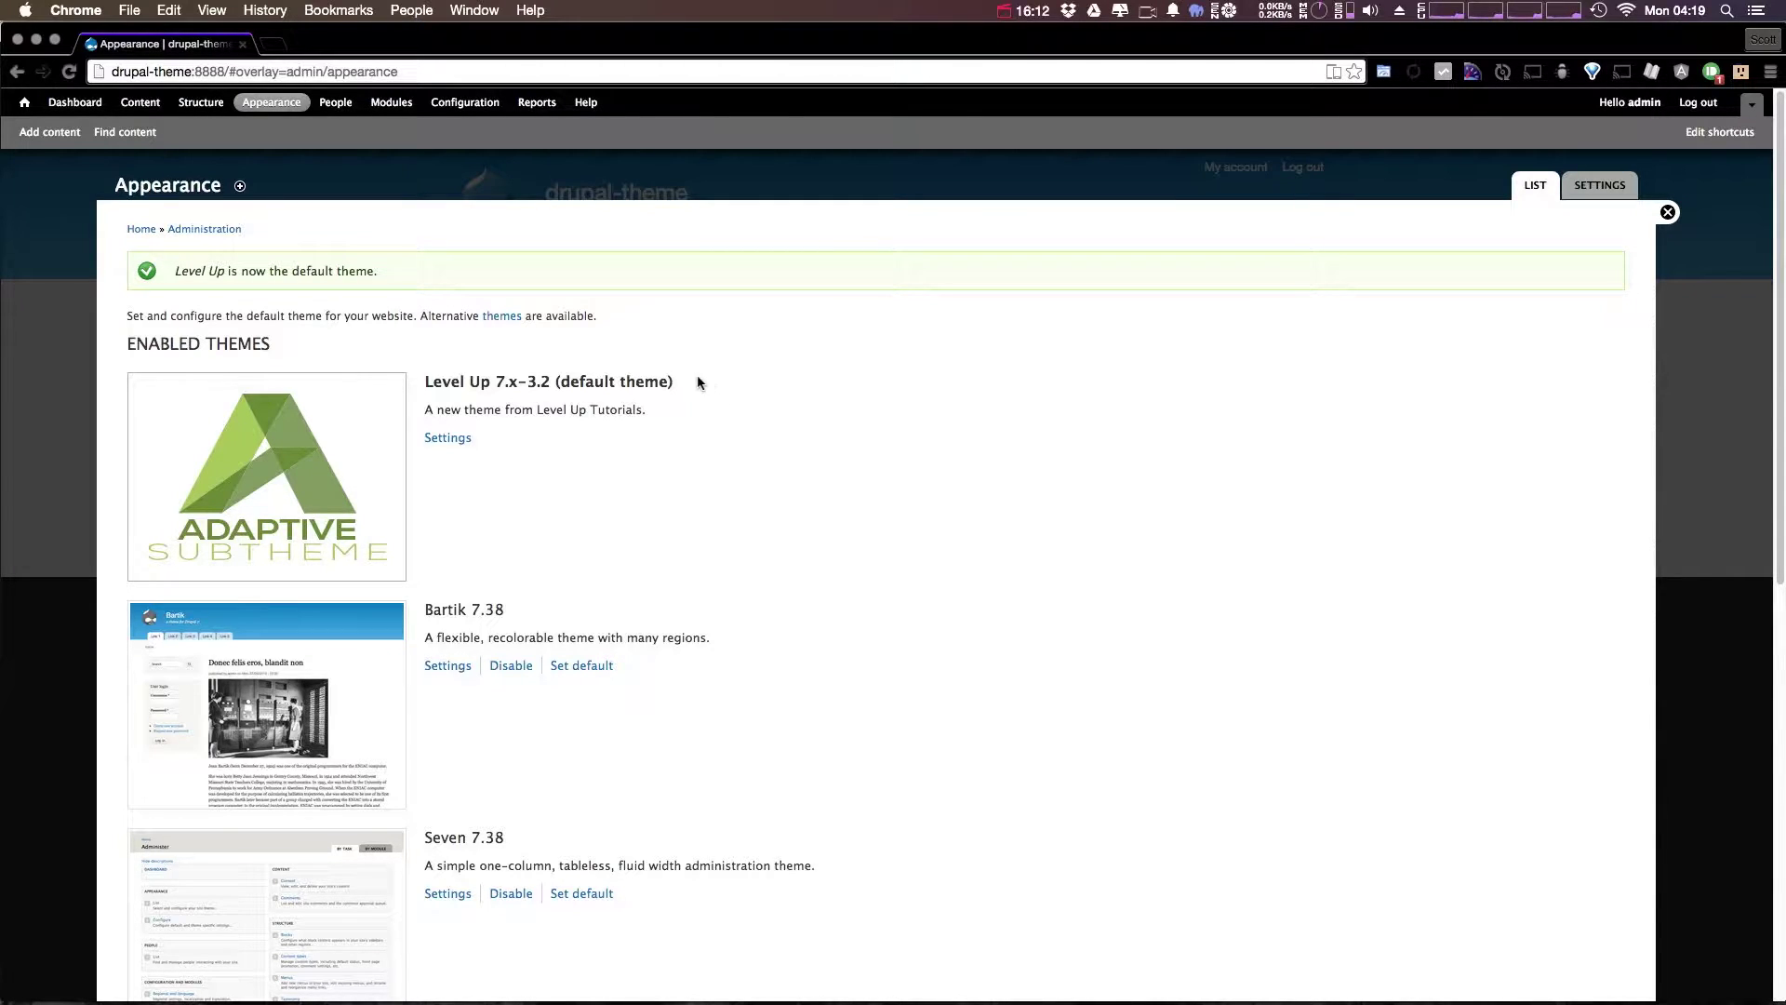
Review the Level Up Standard Layout settings, then view the 'Welcome to drupal-theme' front page.
left_click(451, 440)
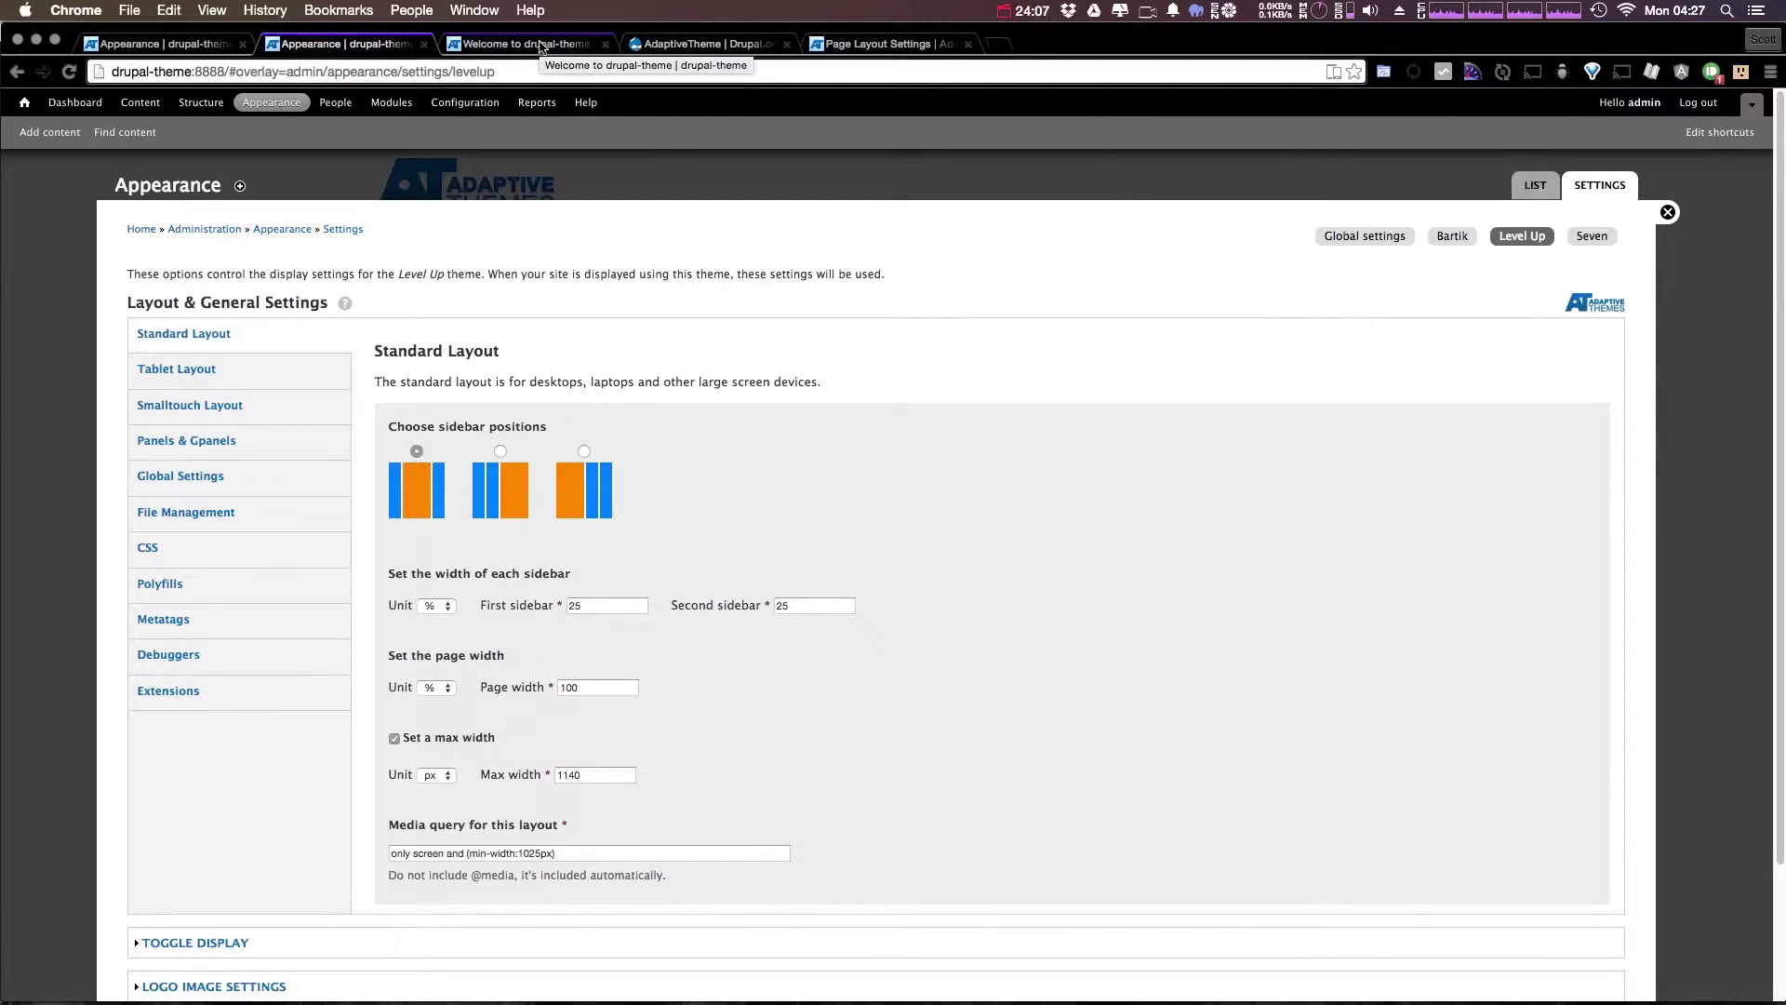
scroll(789, 951, "down", 3)
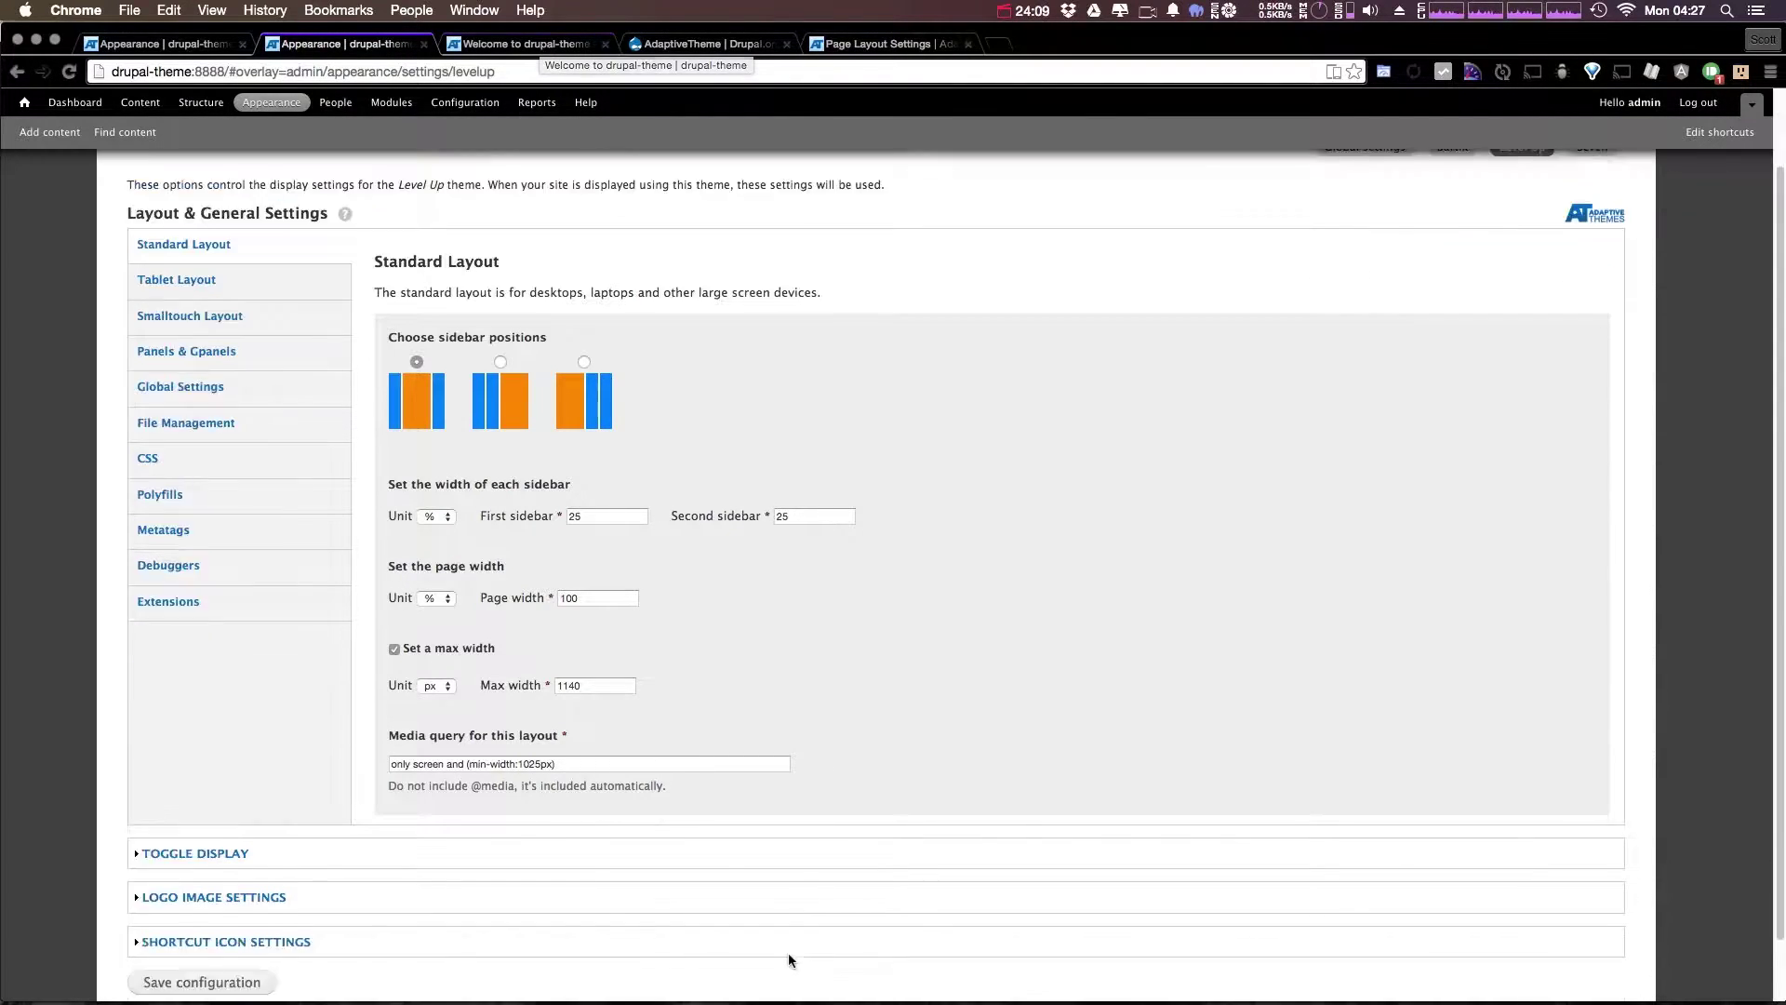
left_click(565, 44)
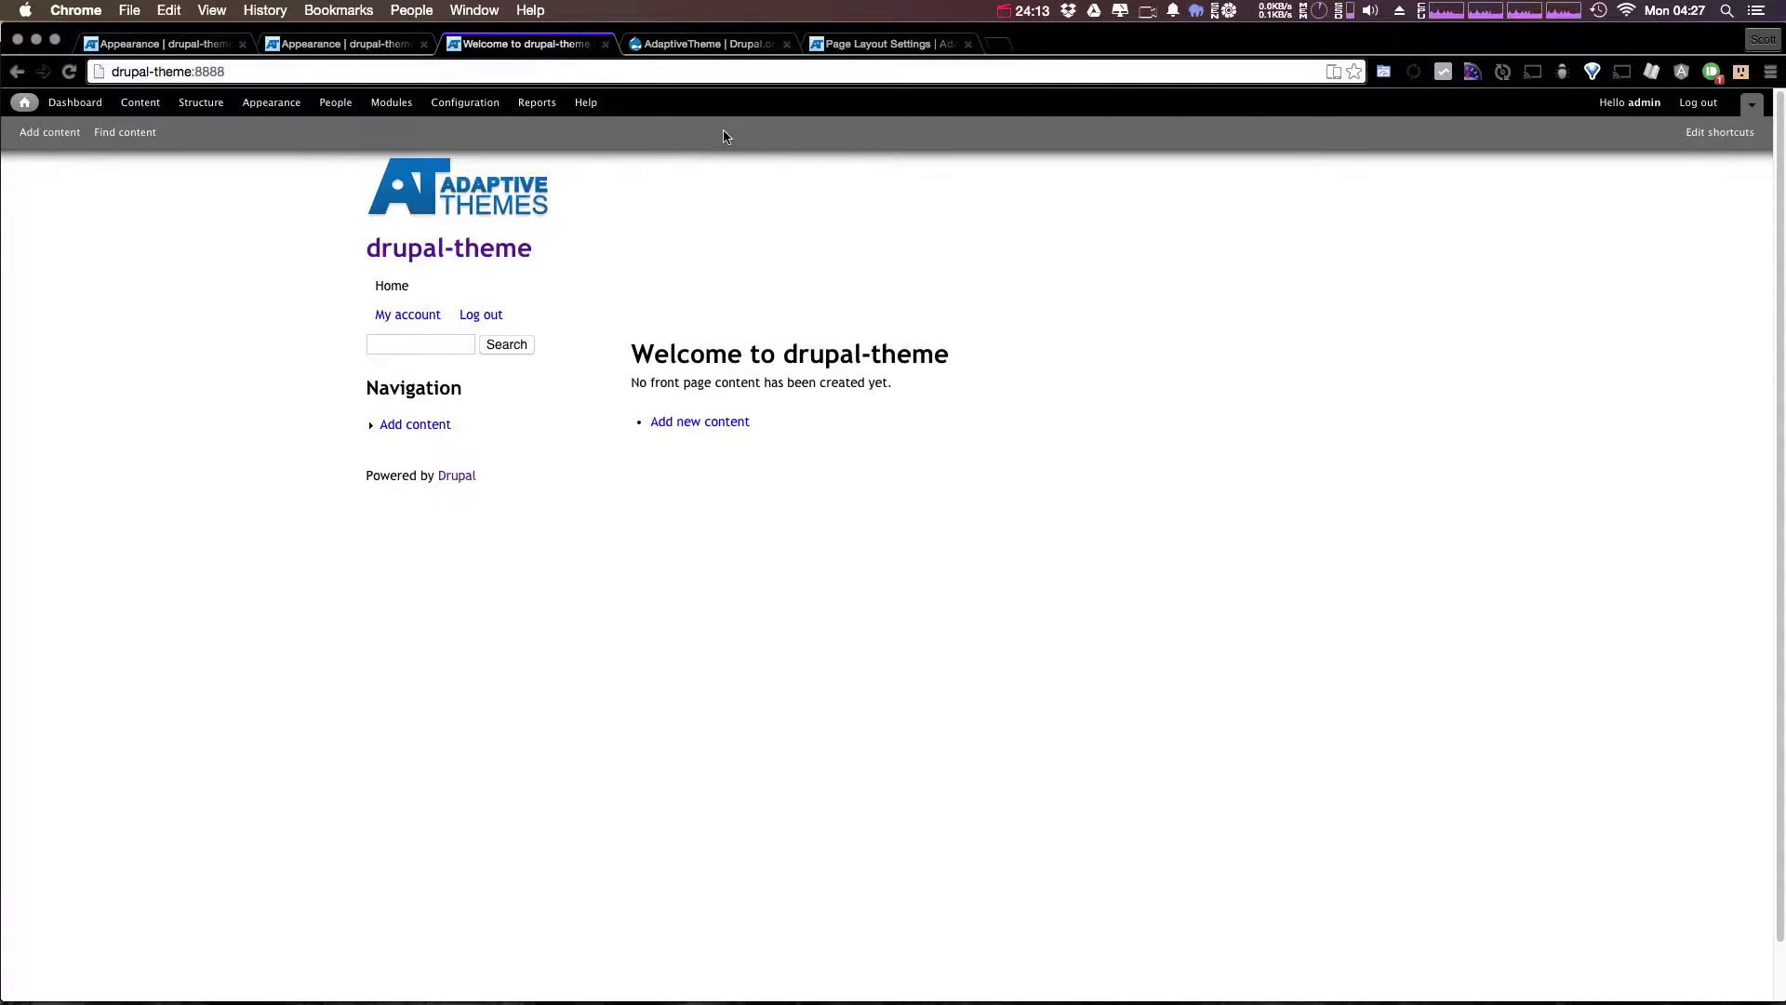
Reload the front page, inspect its markup in widened DevTools, and return to Level Up settings.
key("super+r")
right_click(1502, 285)
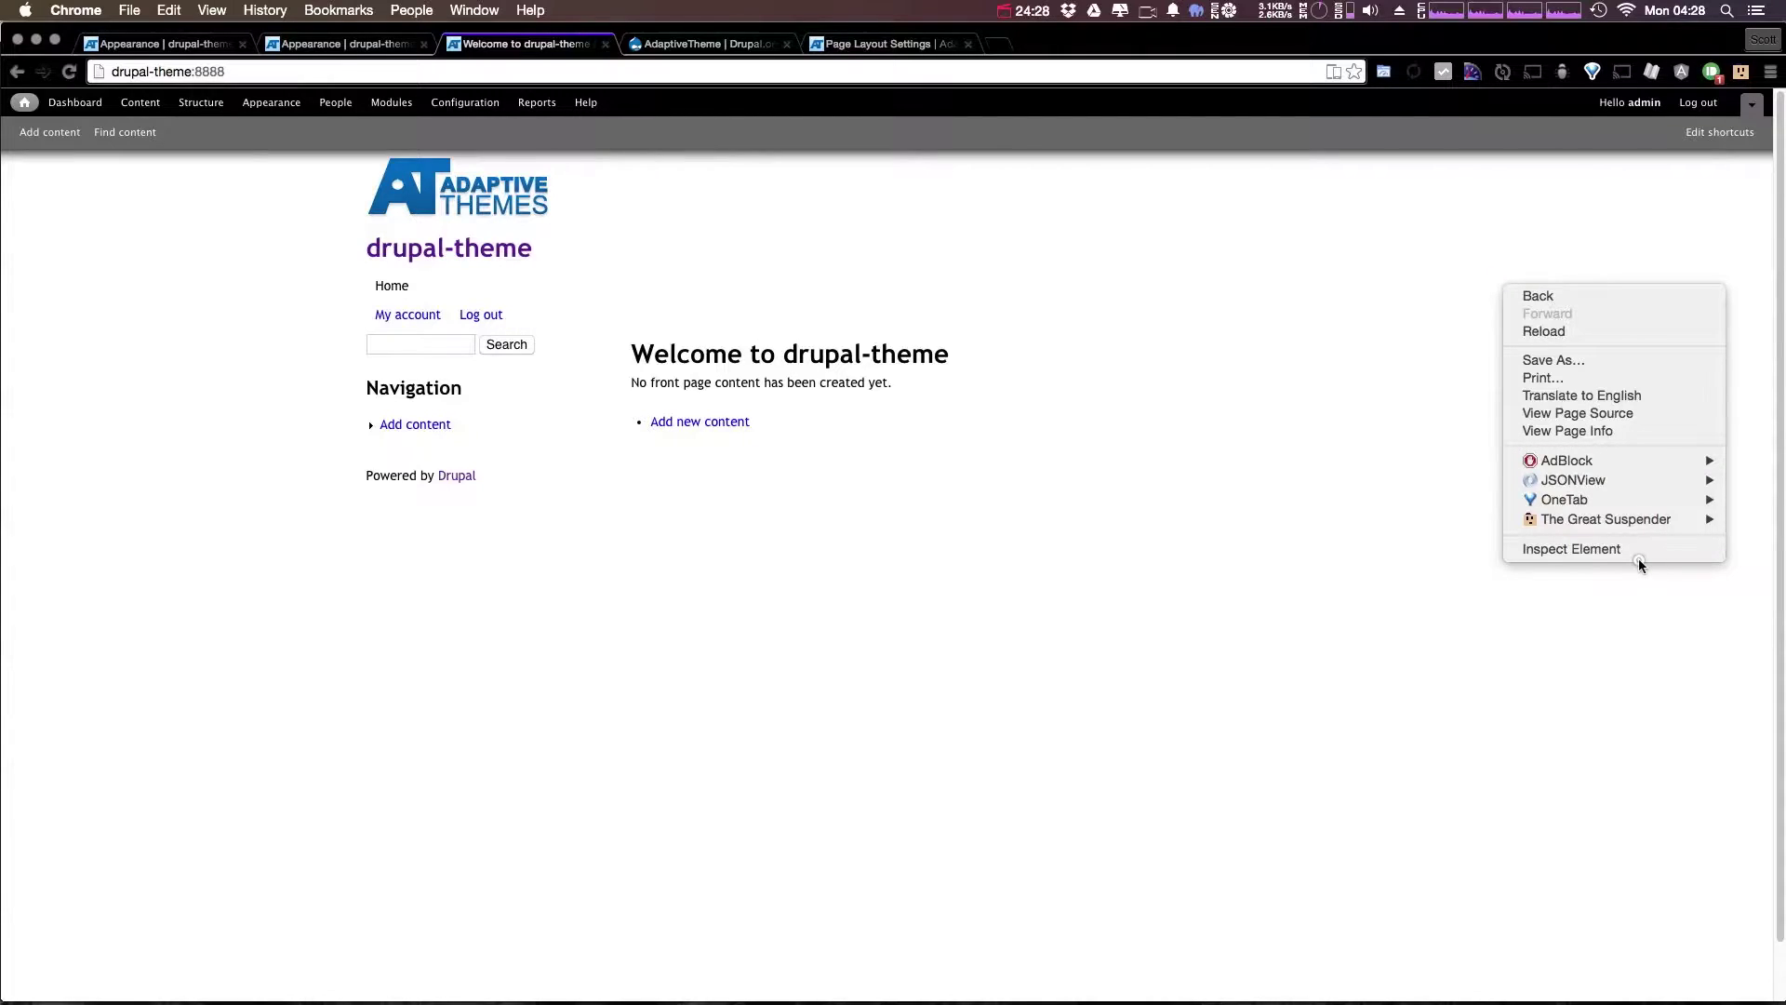
left_click(1560, 549)
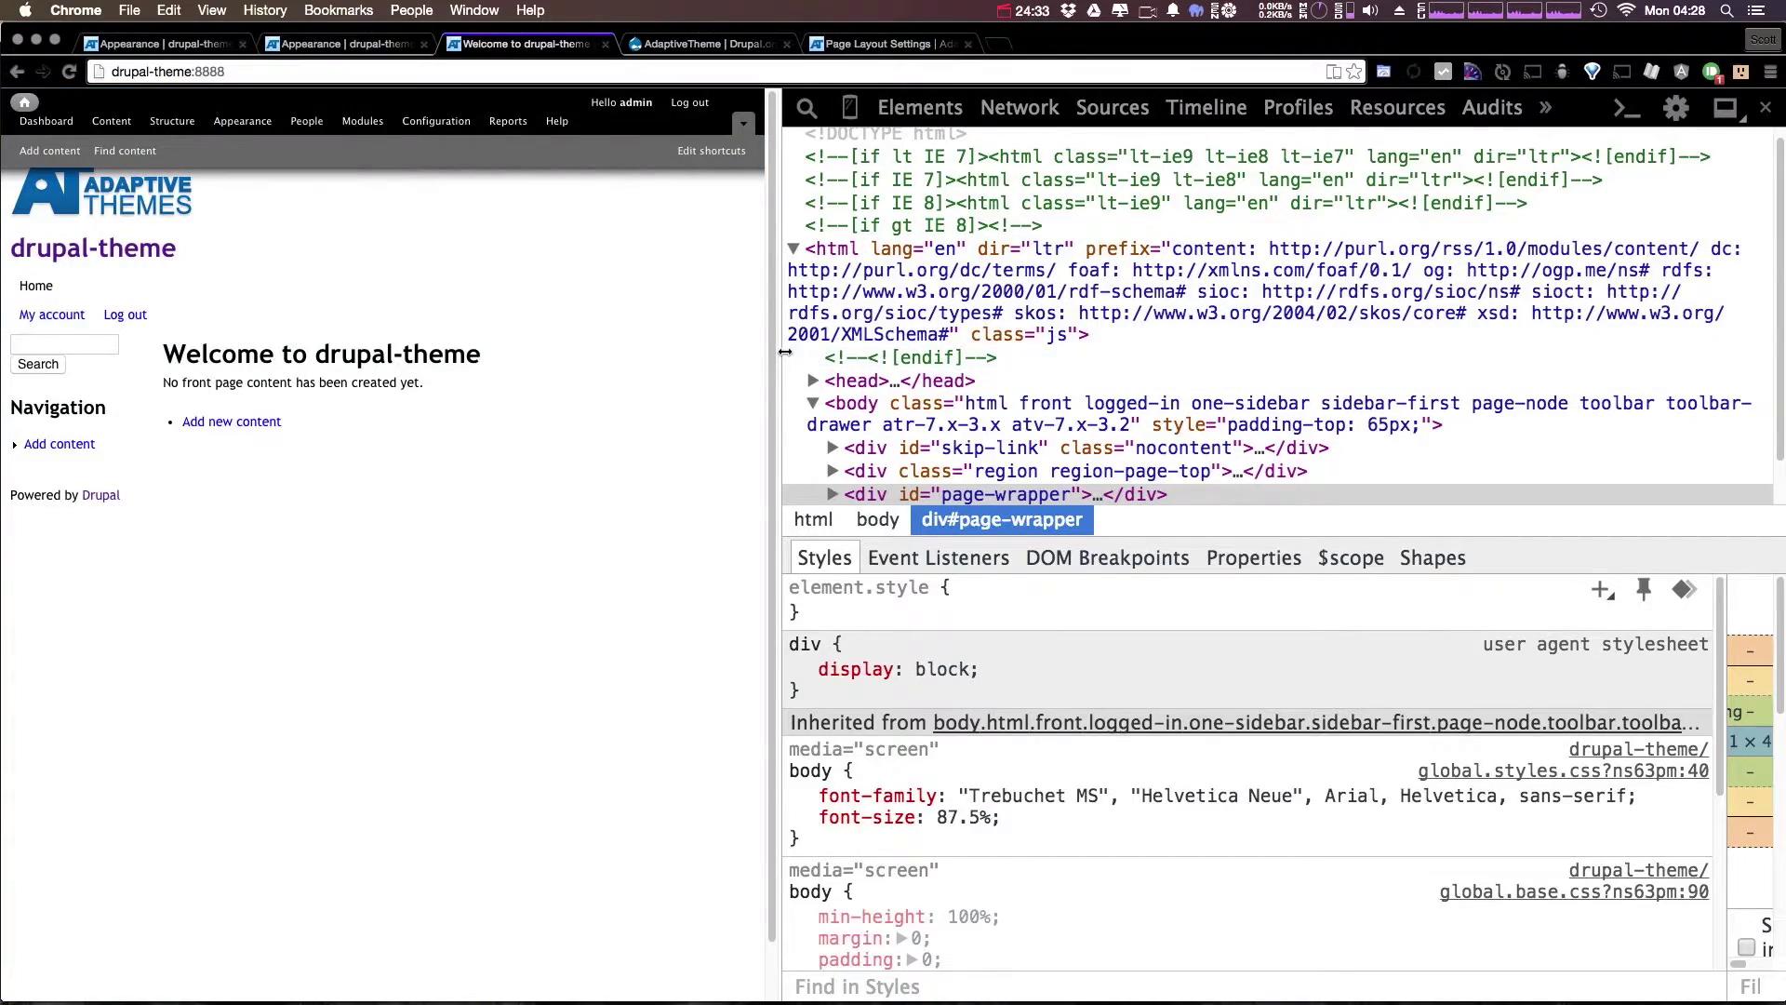
left_click_drag(772, 354, 1488, 307)
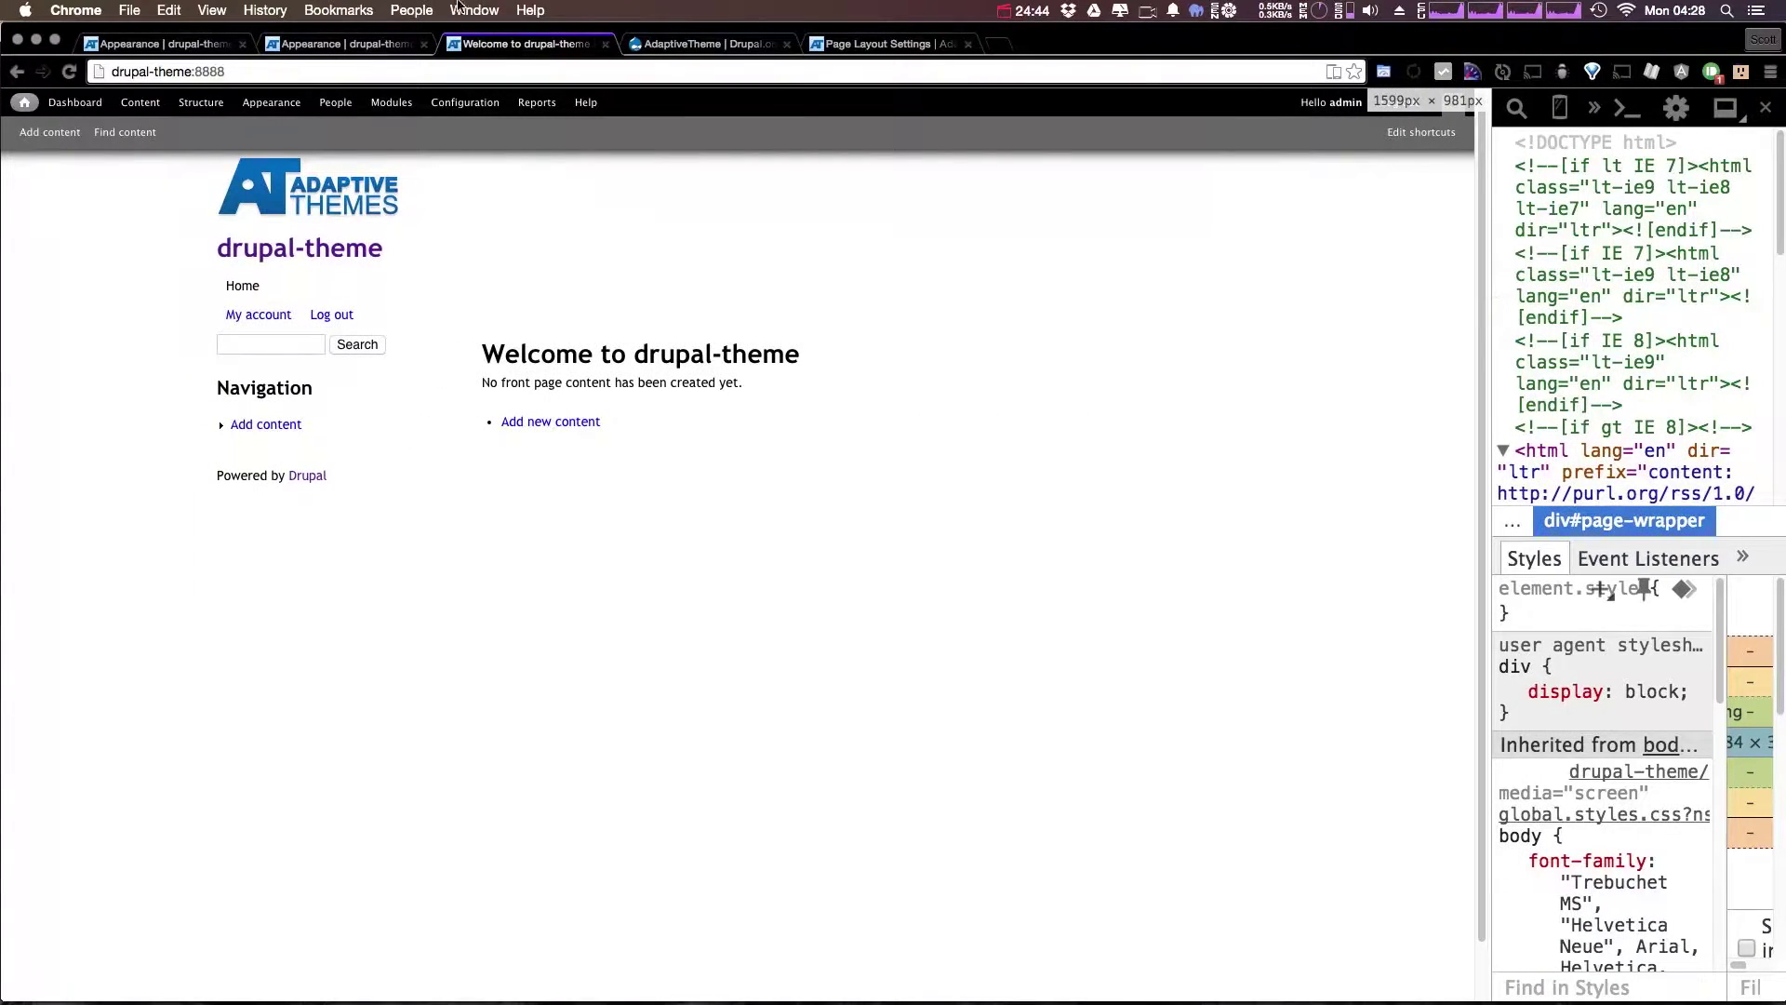
left_click(388, 51)
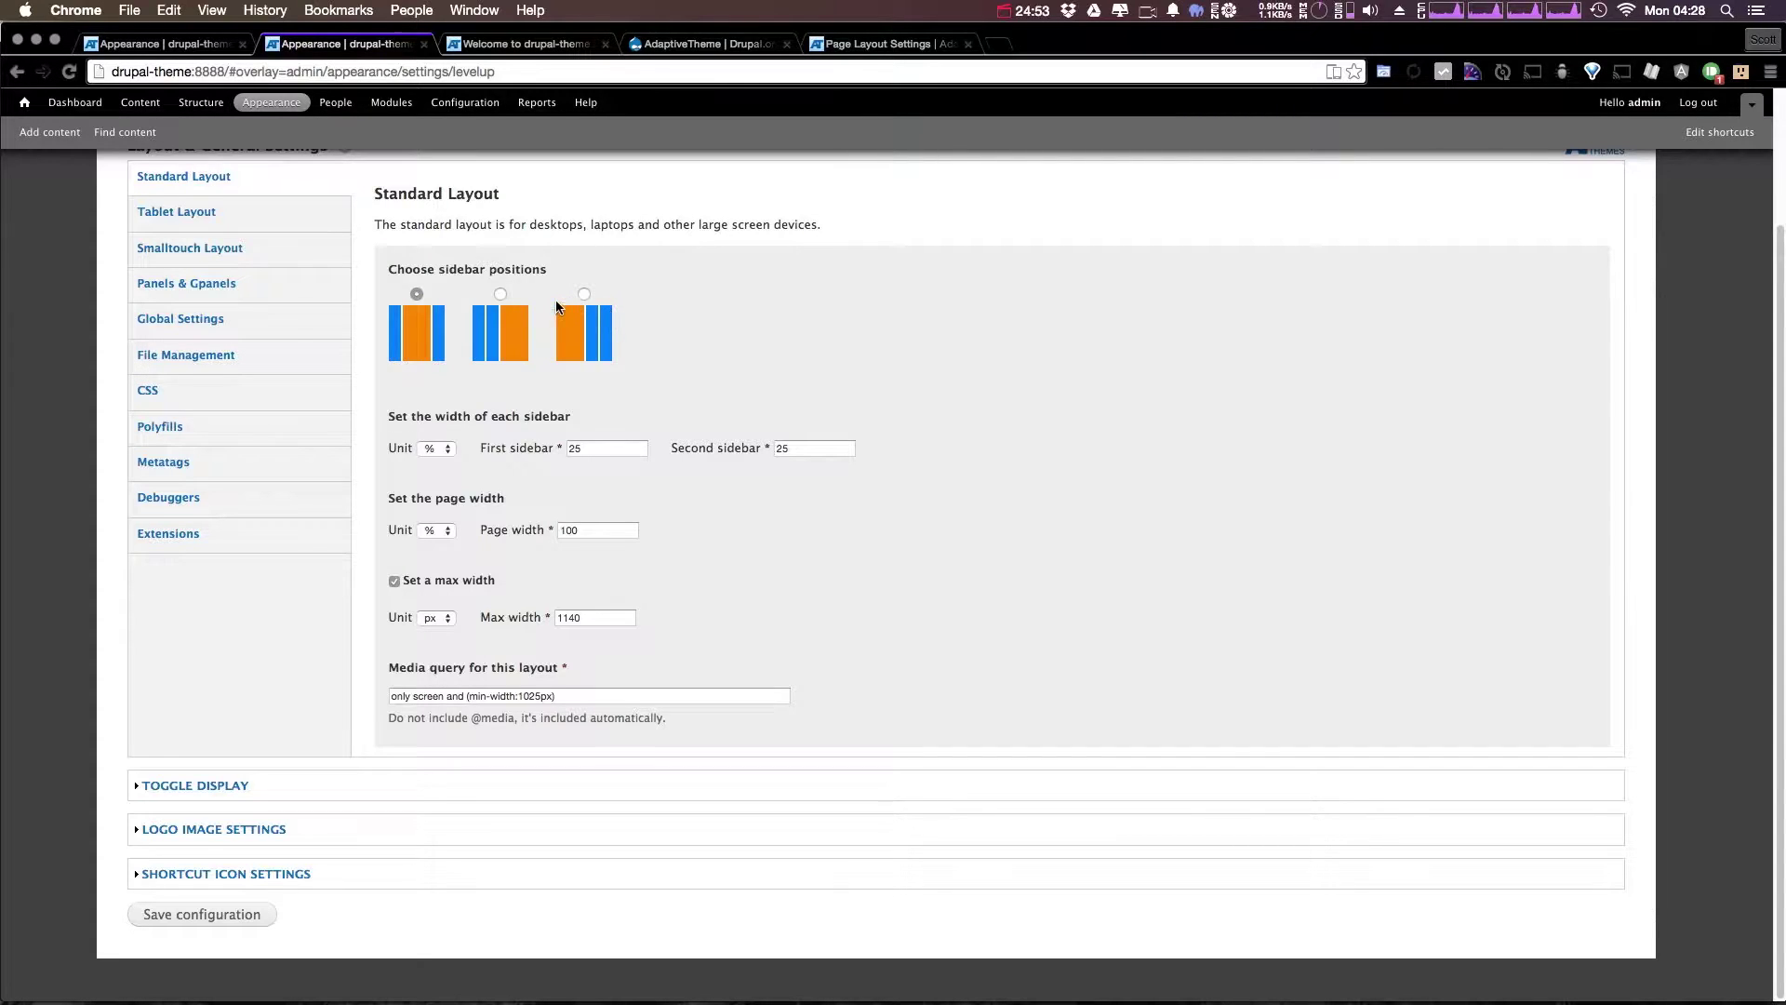
Switch the Standard Layout to the second sidebar position, save, and reload the front page.
left_click(521, 316)
left_click(154, 925)
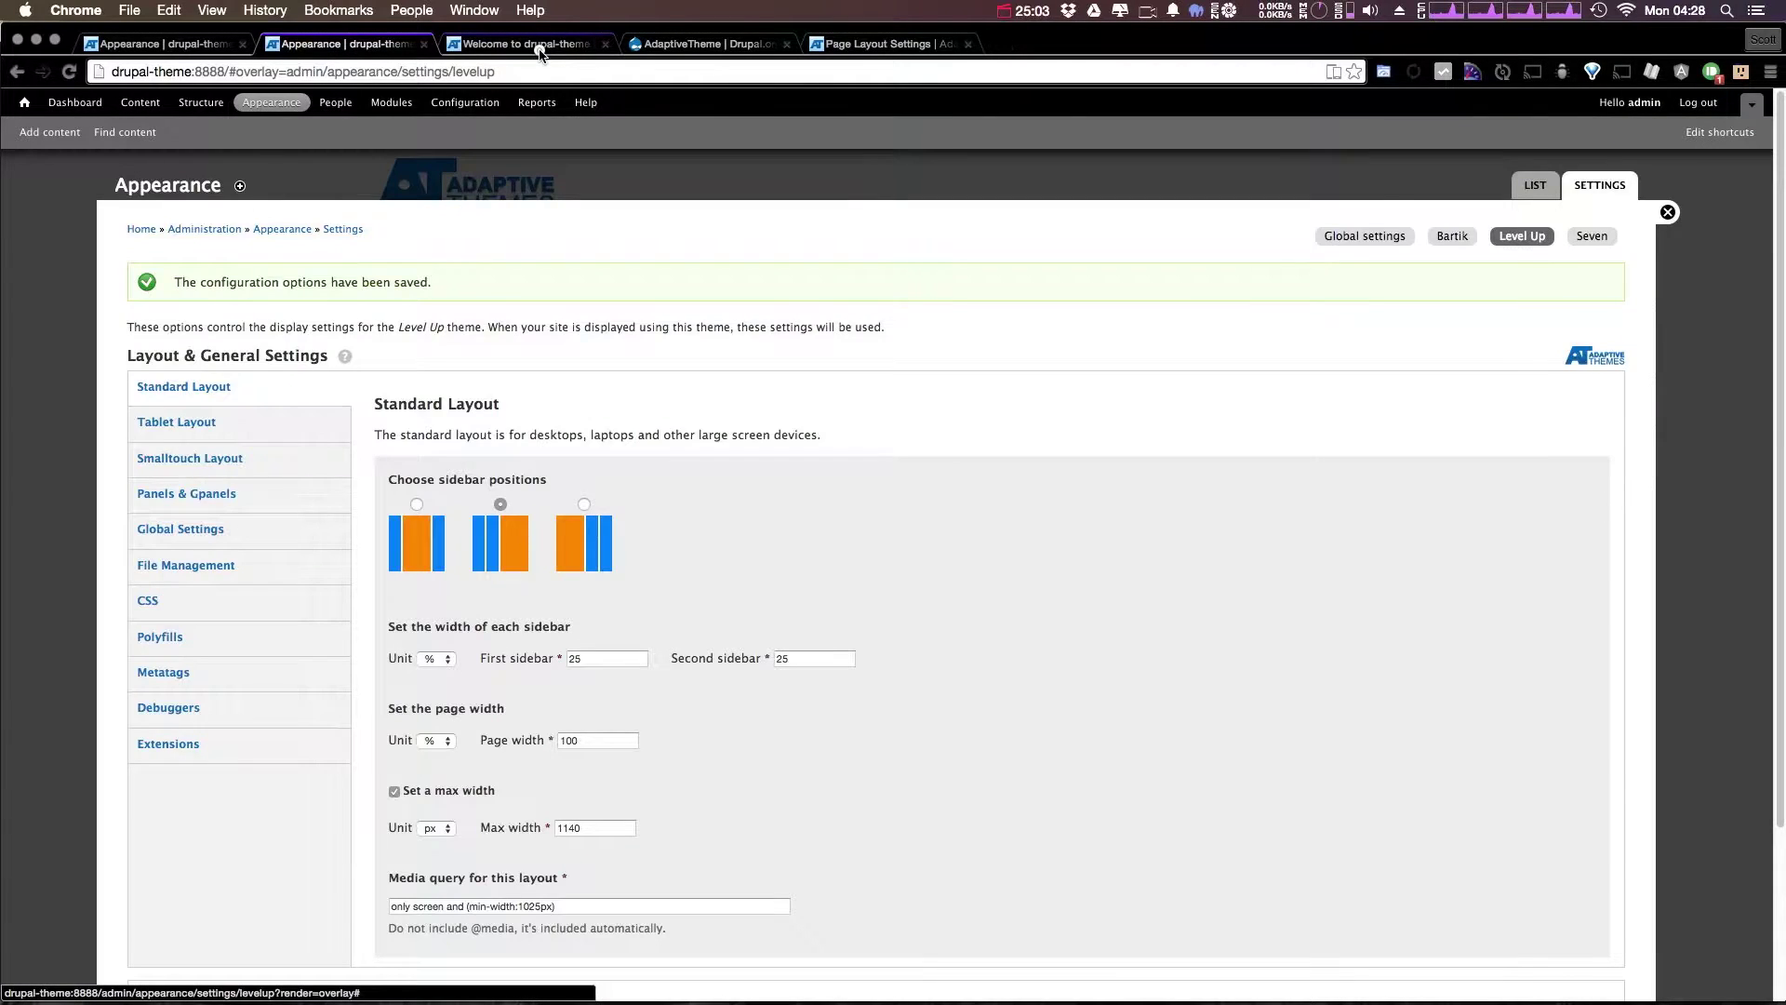
left_click(538, 45)
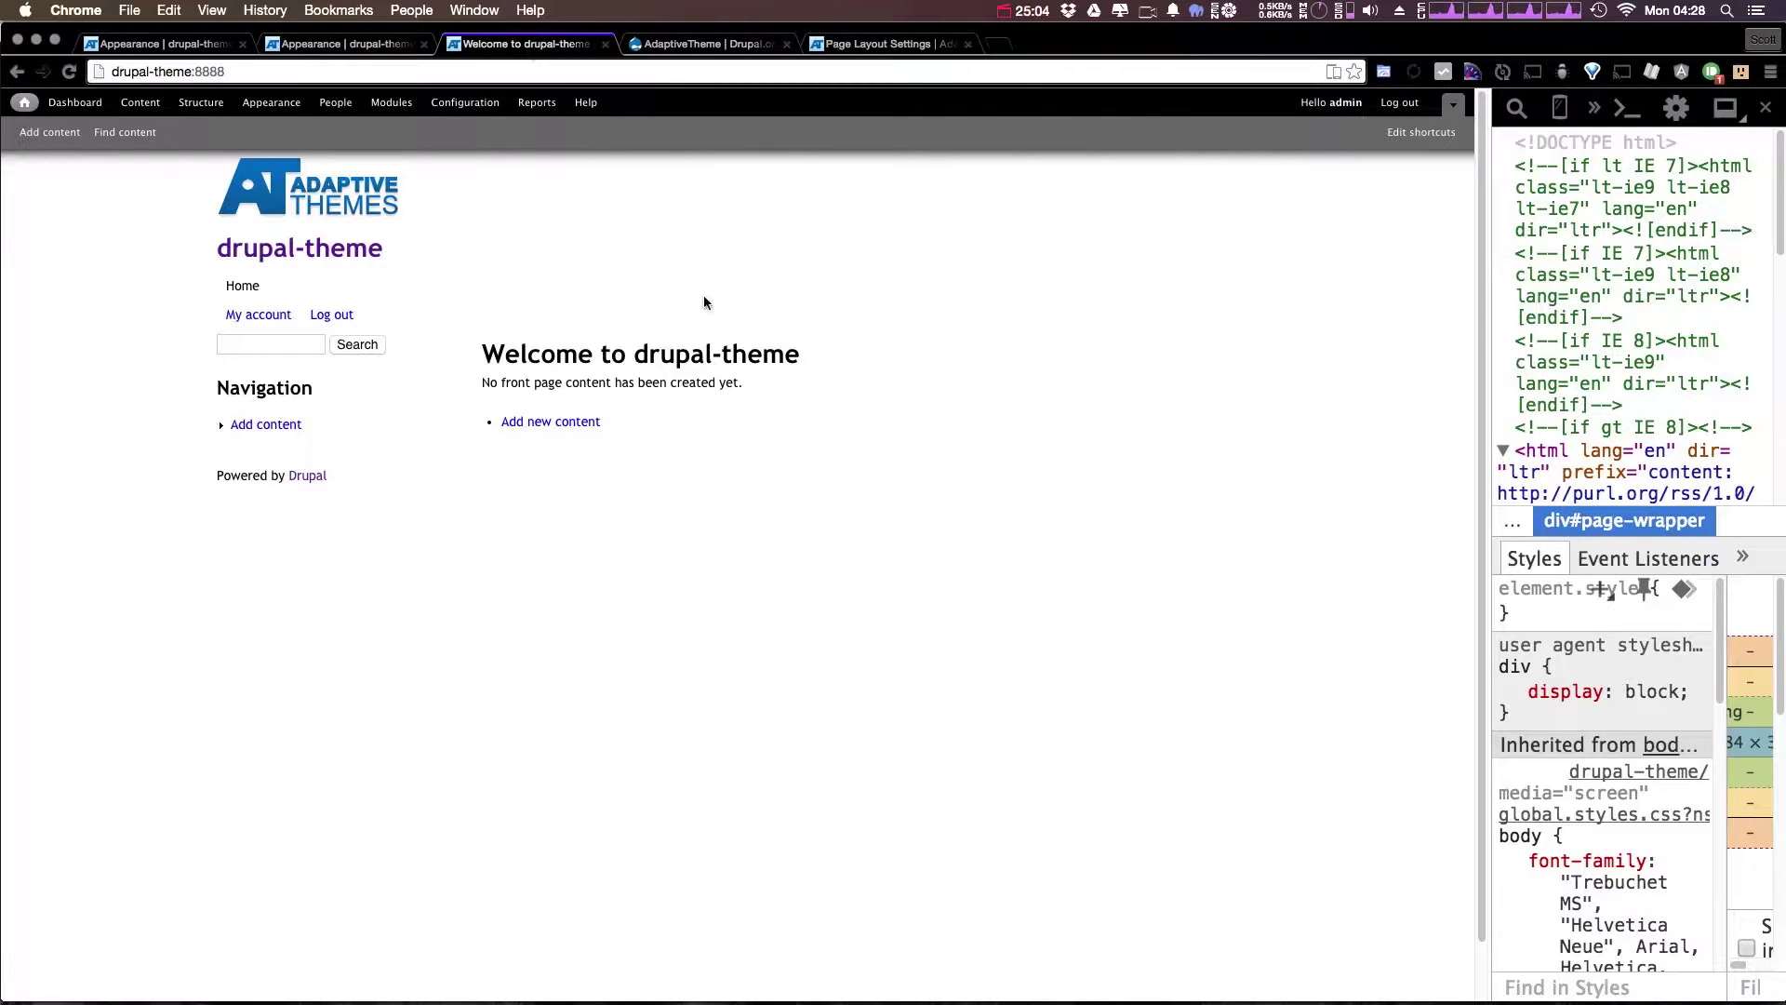
key("super+r")
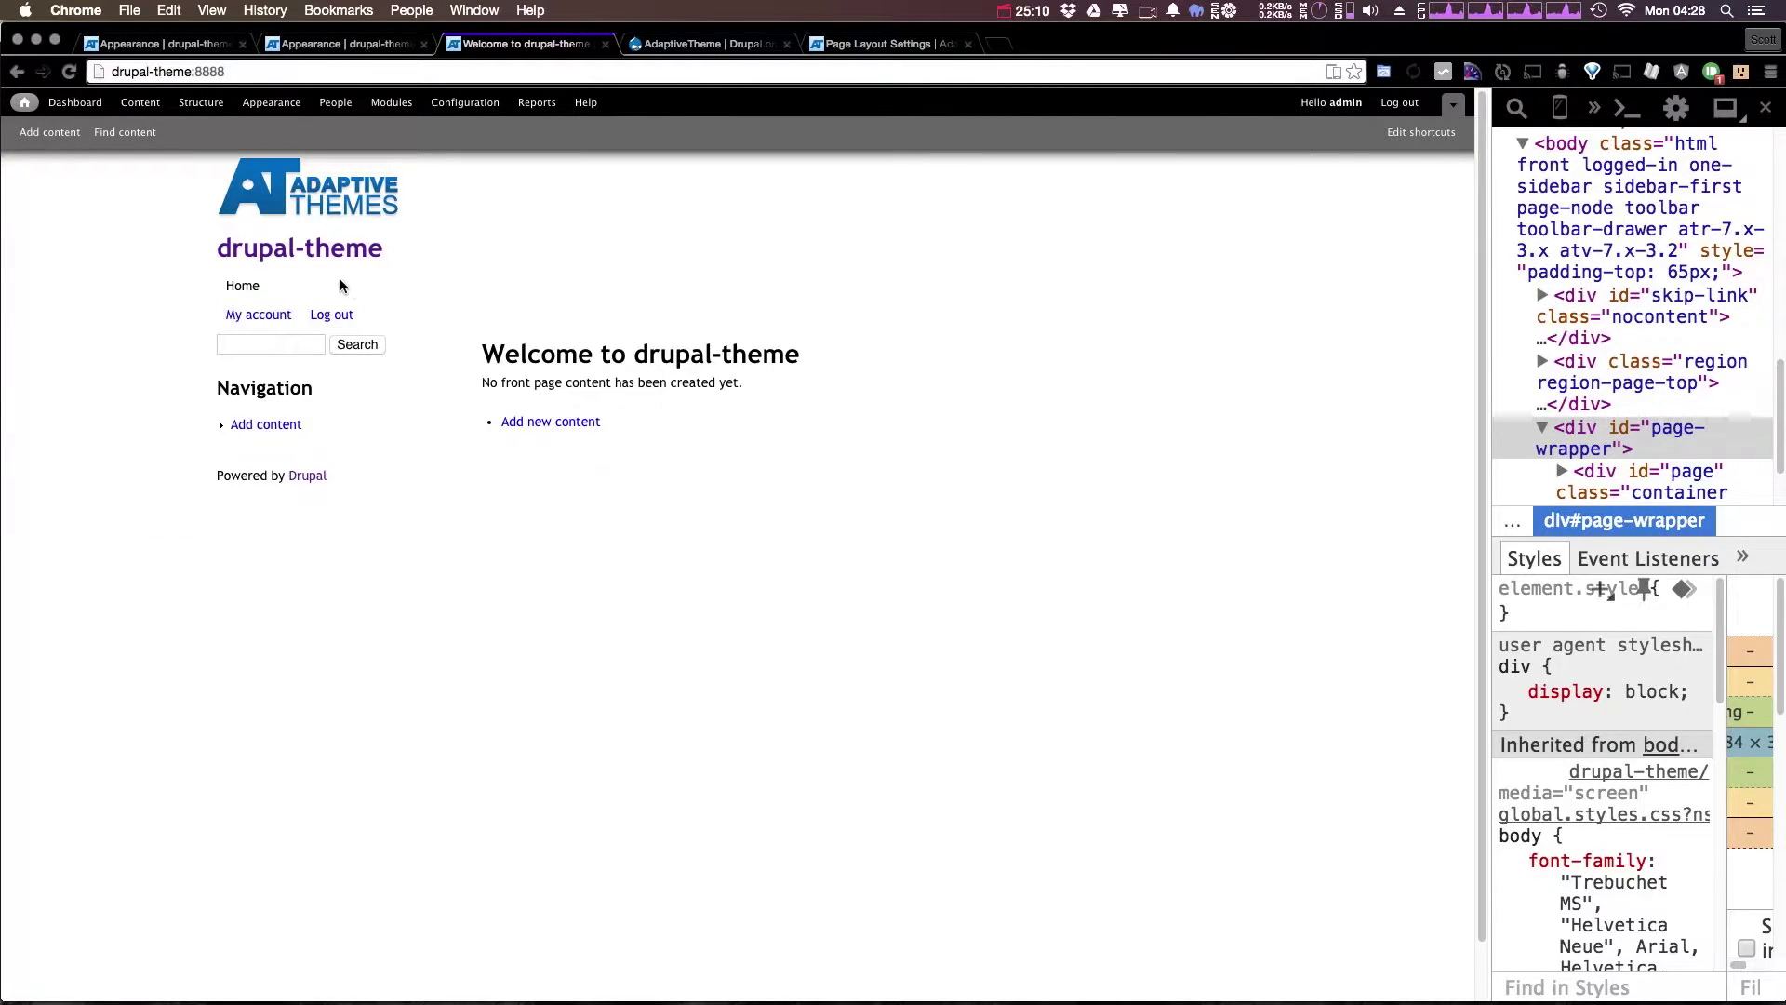
Inspect the Welcome heading's markup, then go back to the layout settings.
right_click(535, 351)
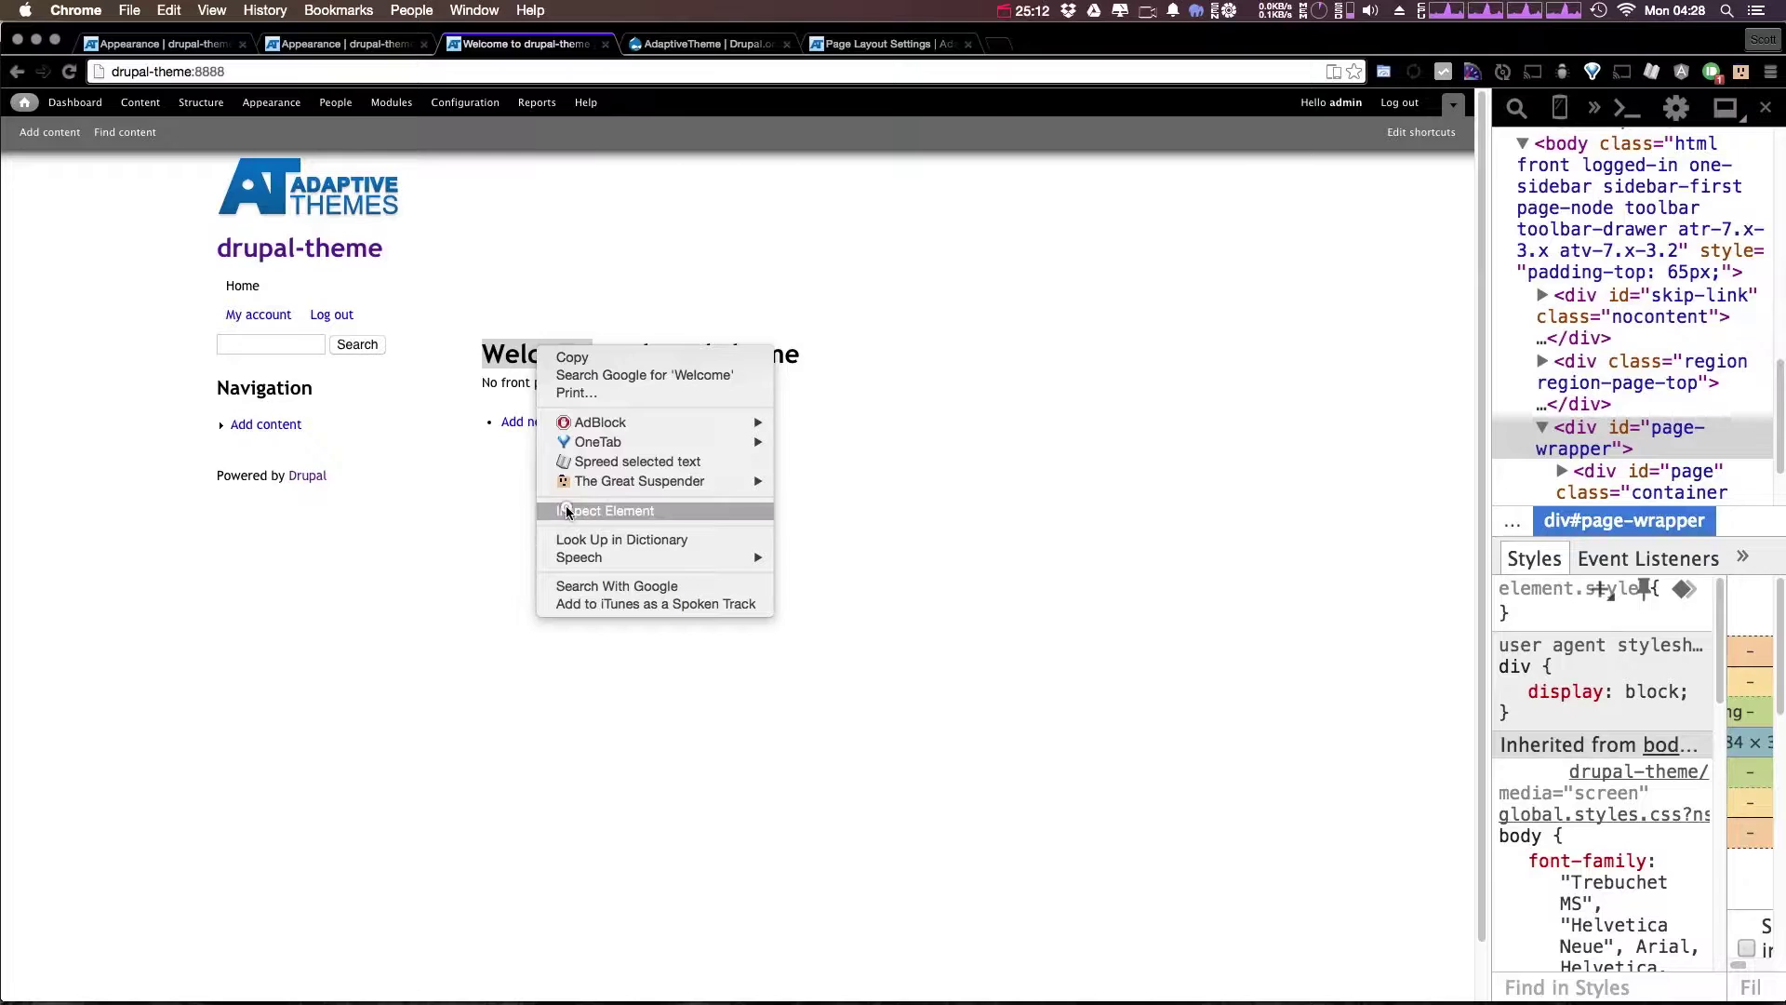
left_click(569, 510)
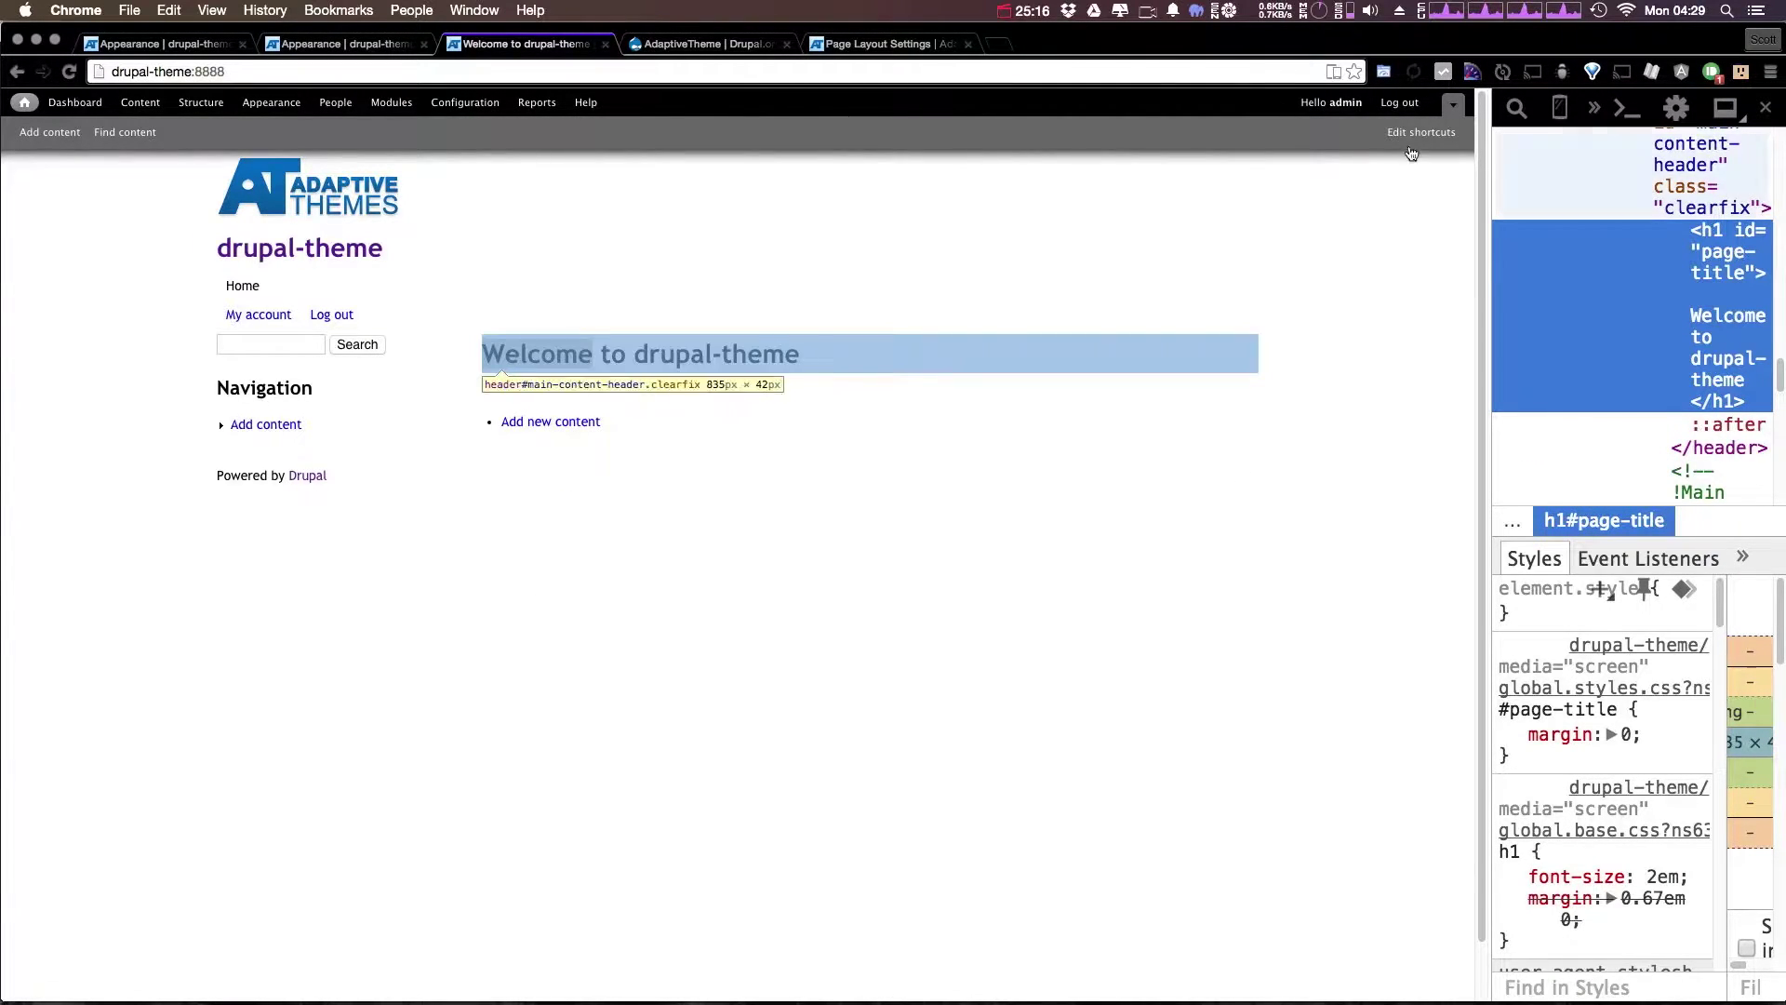
left_click(302, 42)
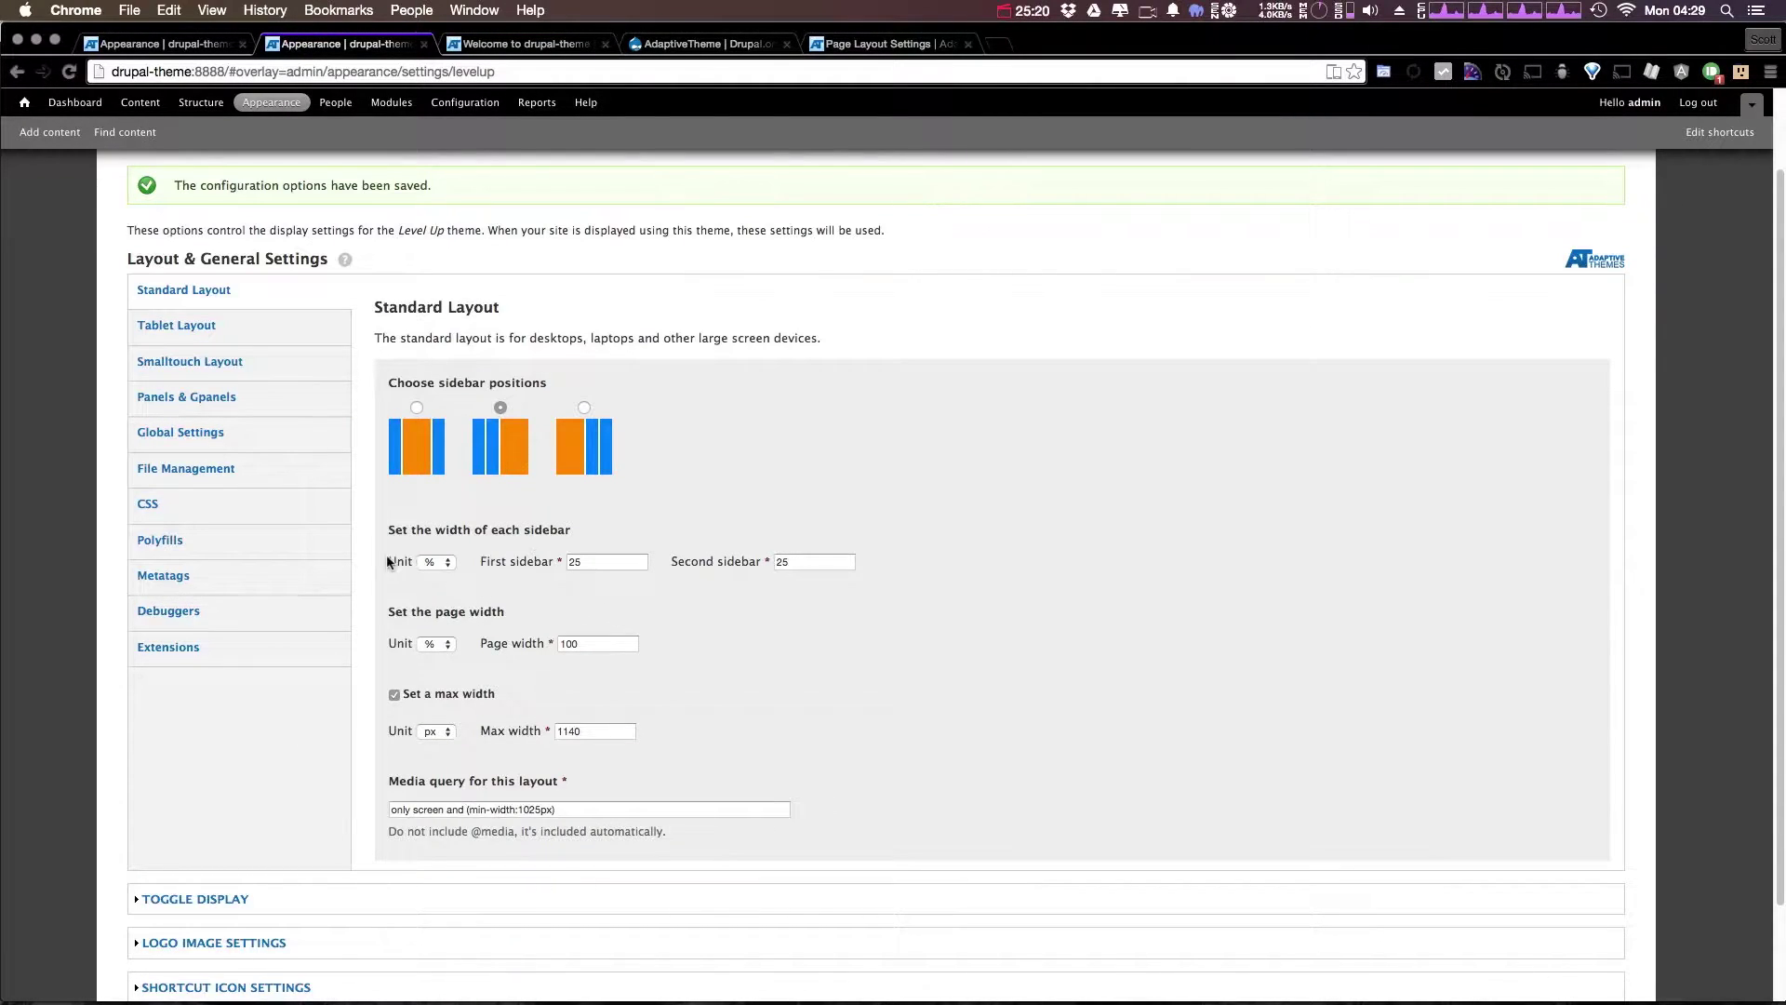
Review the 25% sidebar widths, 100% page width and its unit choices.
left_click(606, 562)
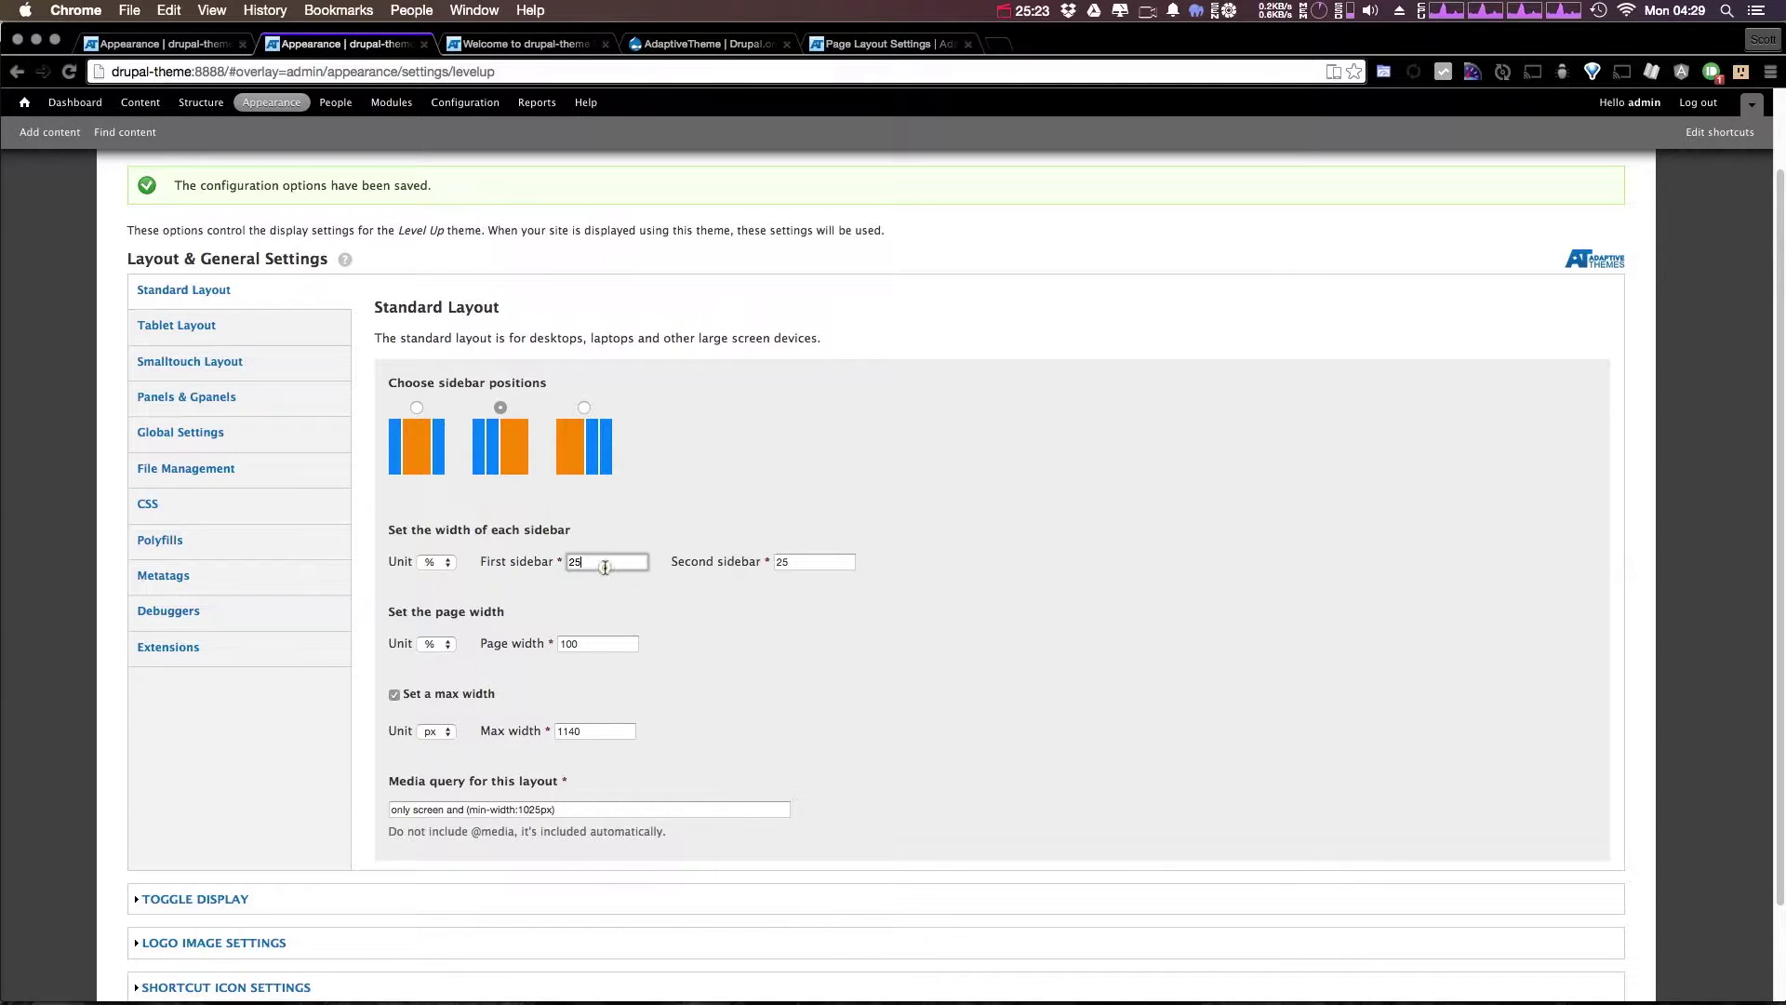
left_click(780, 560)
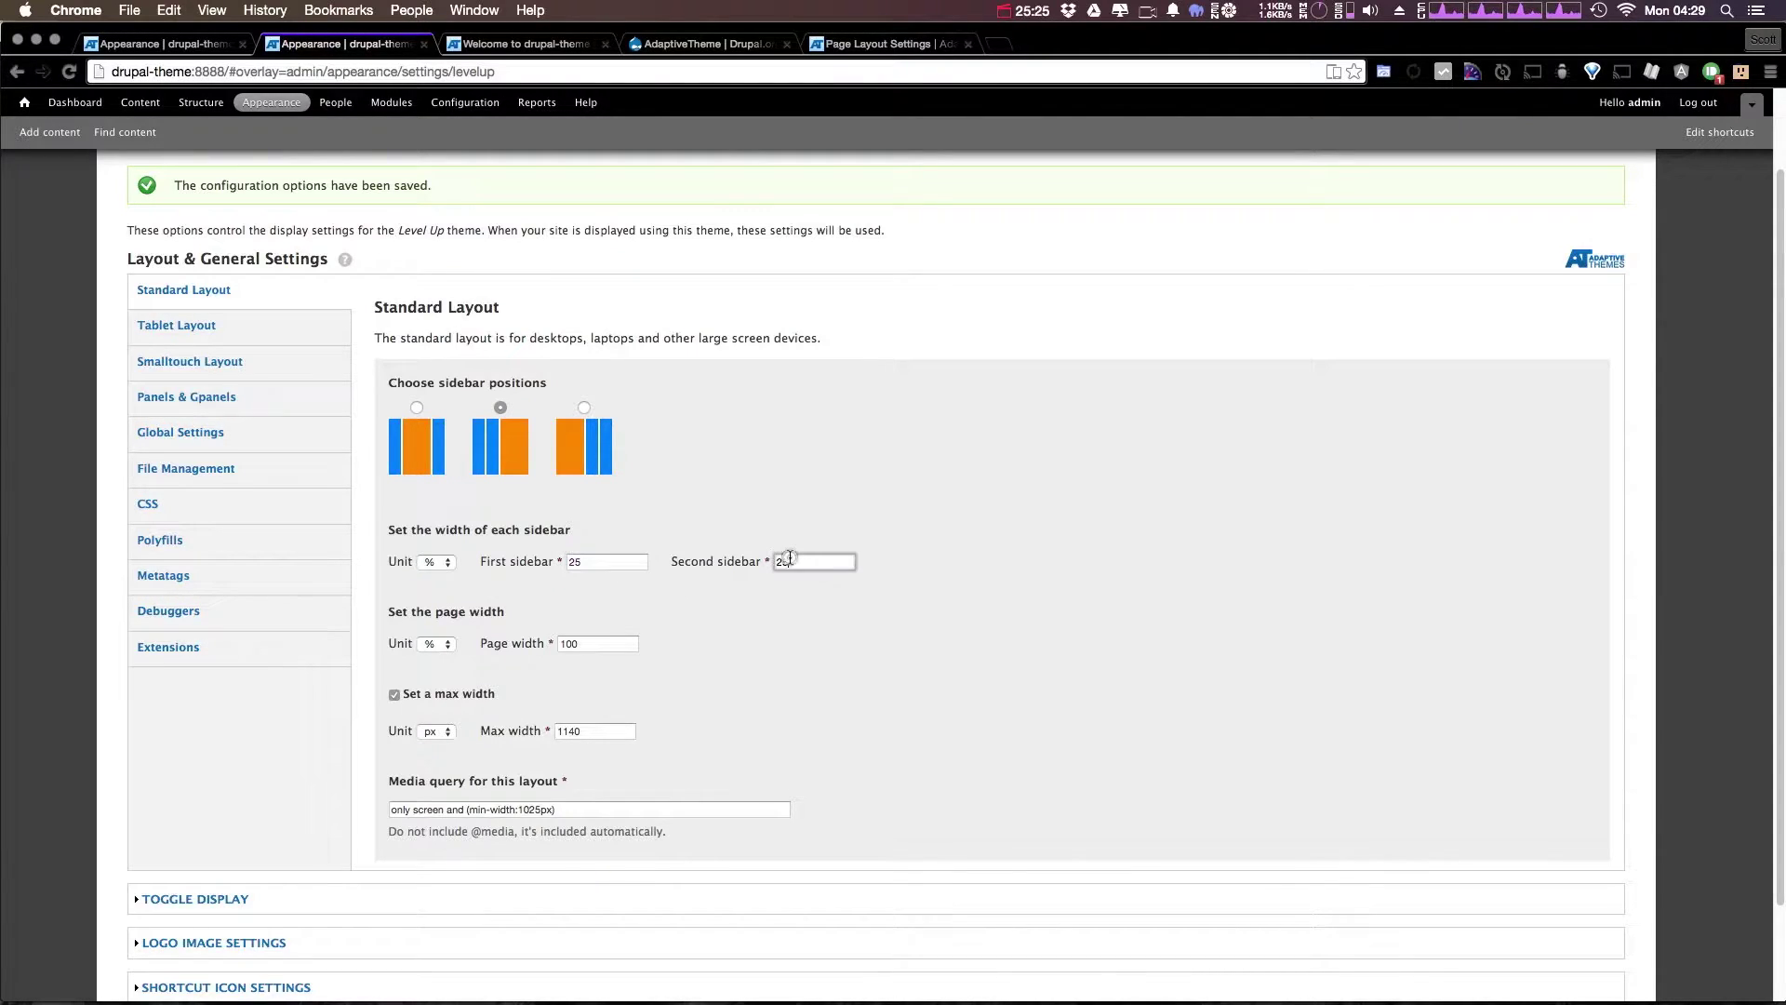
left_click(609, 641)
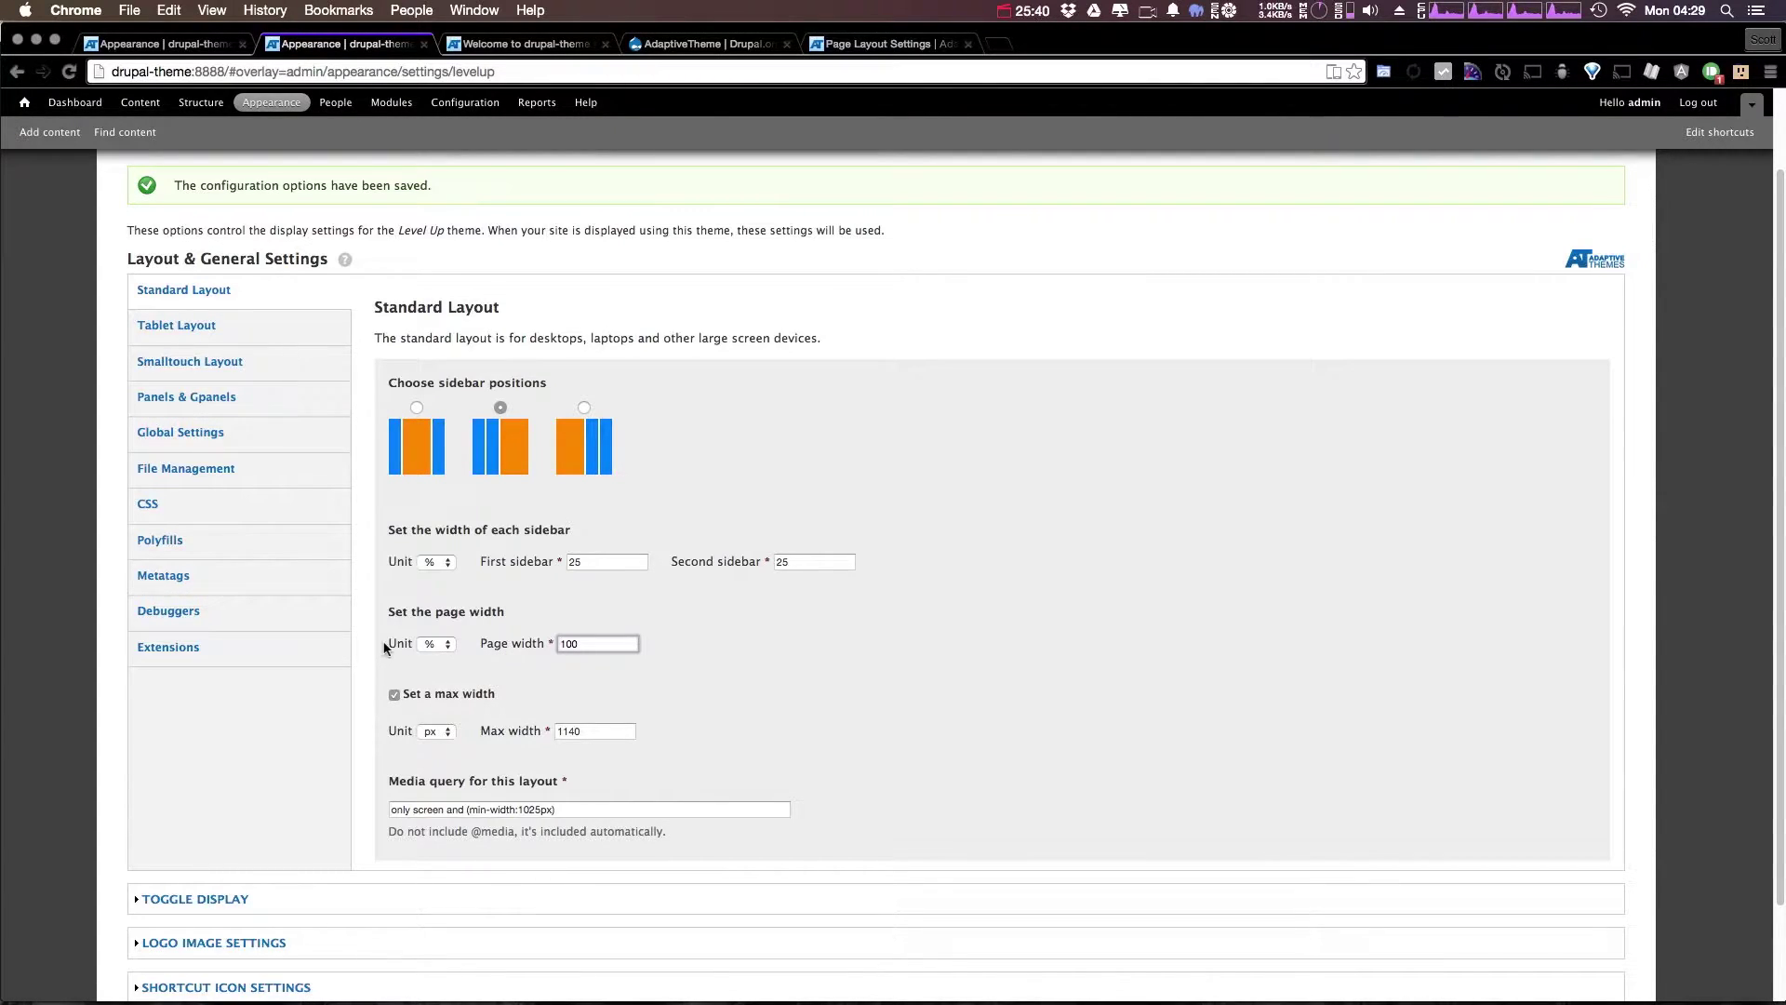
left_click(452, 642)
left_click(511, 621)
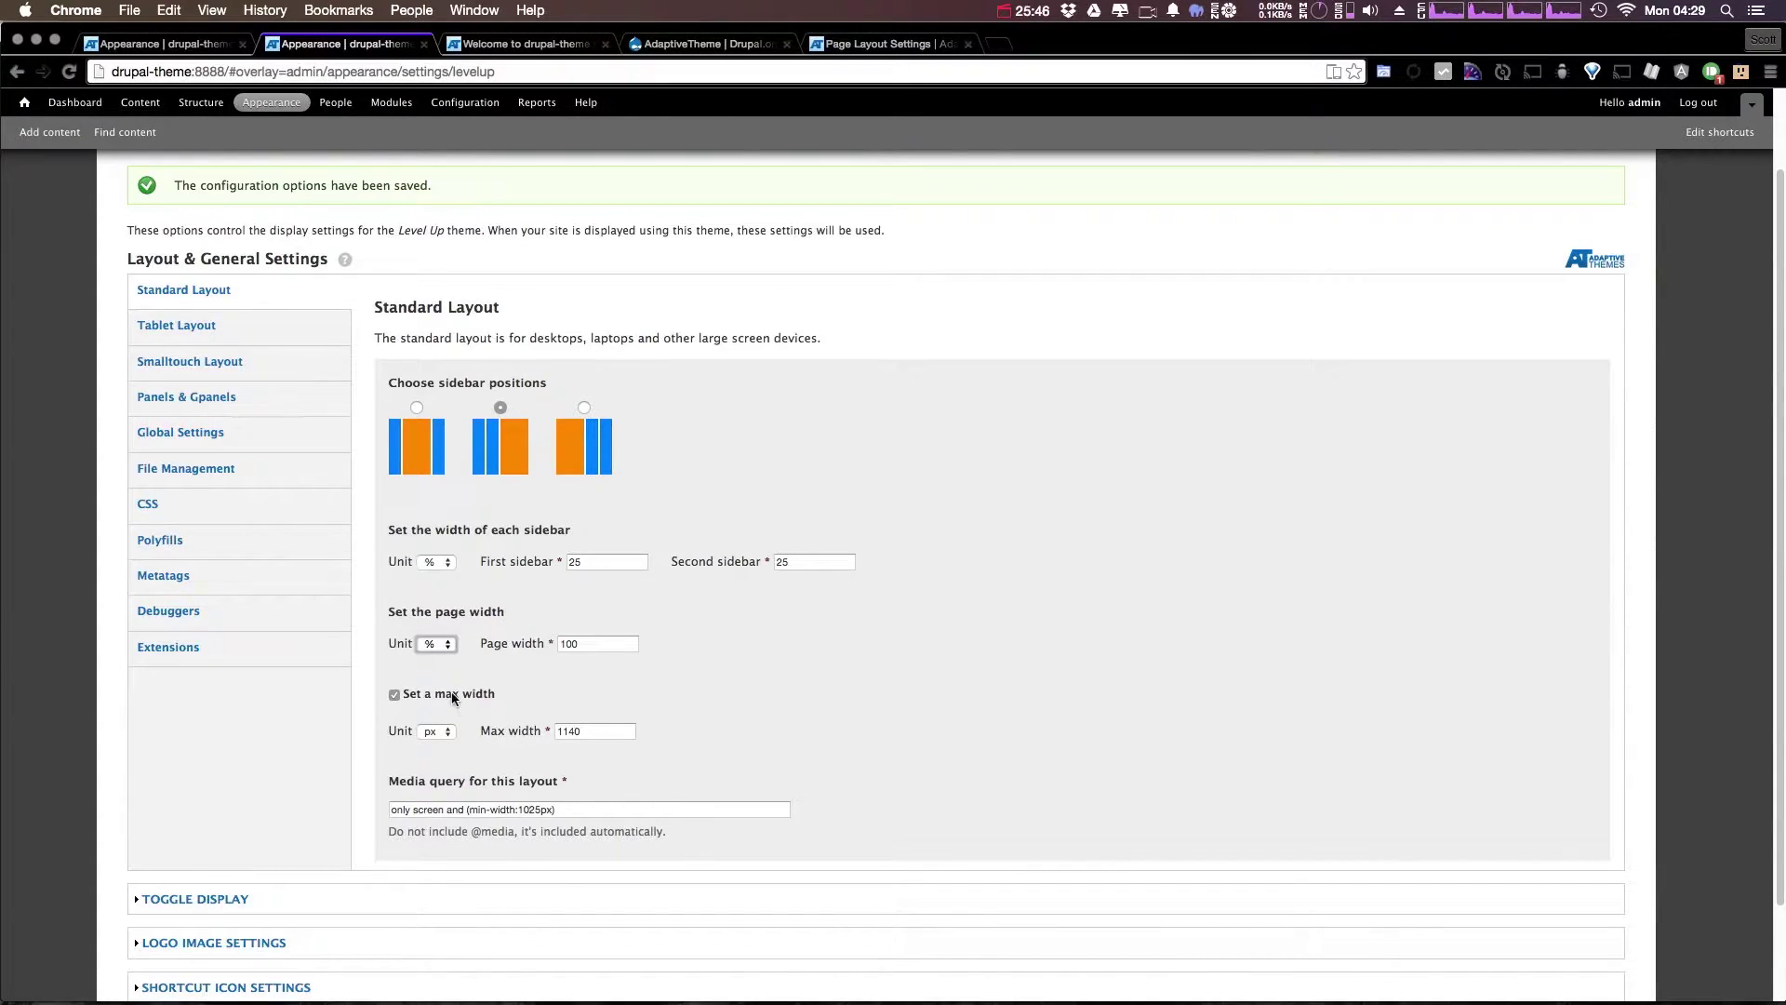
Change the Standard Layout max width to 1440px and save the configuration.
double_click(615, 729)
type("1")
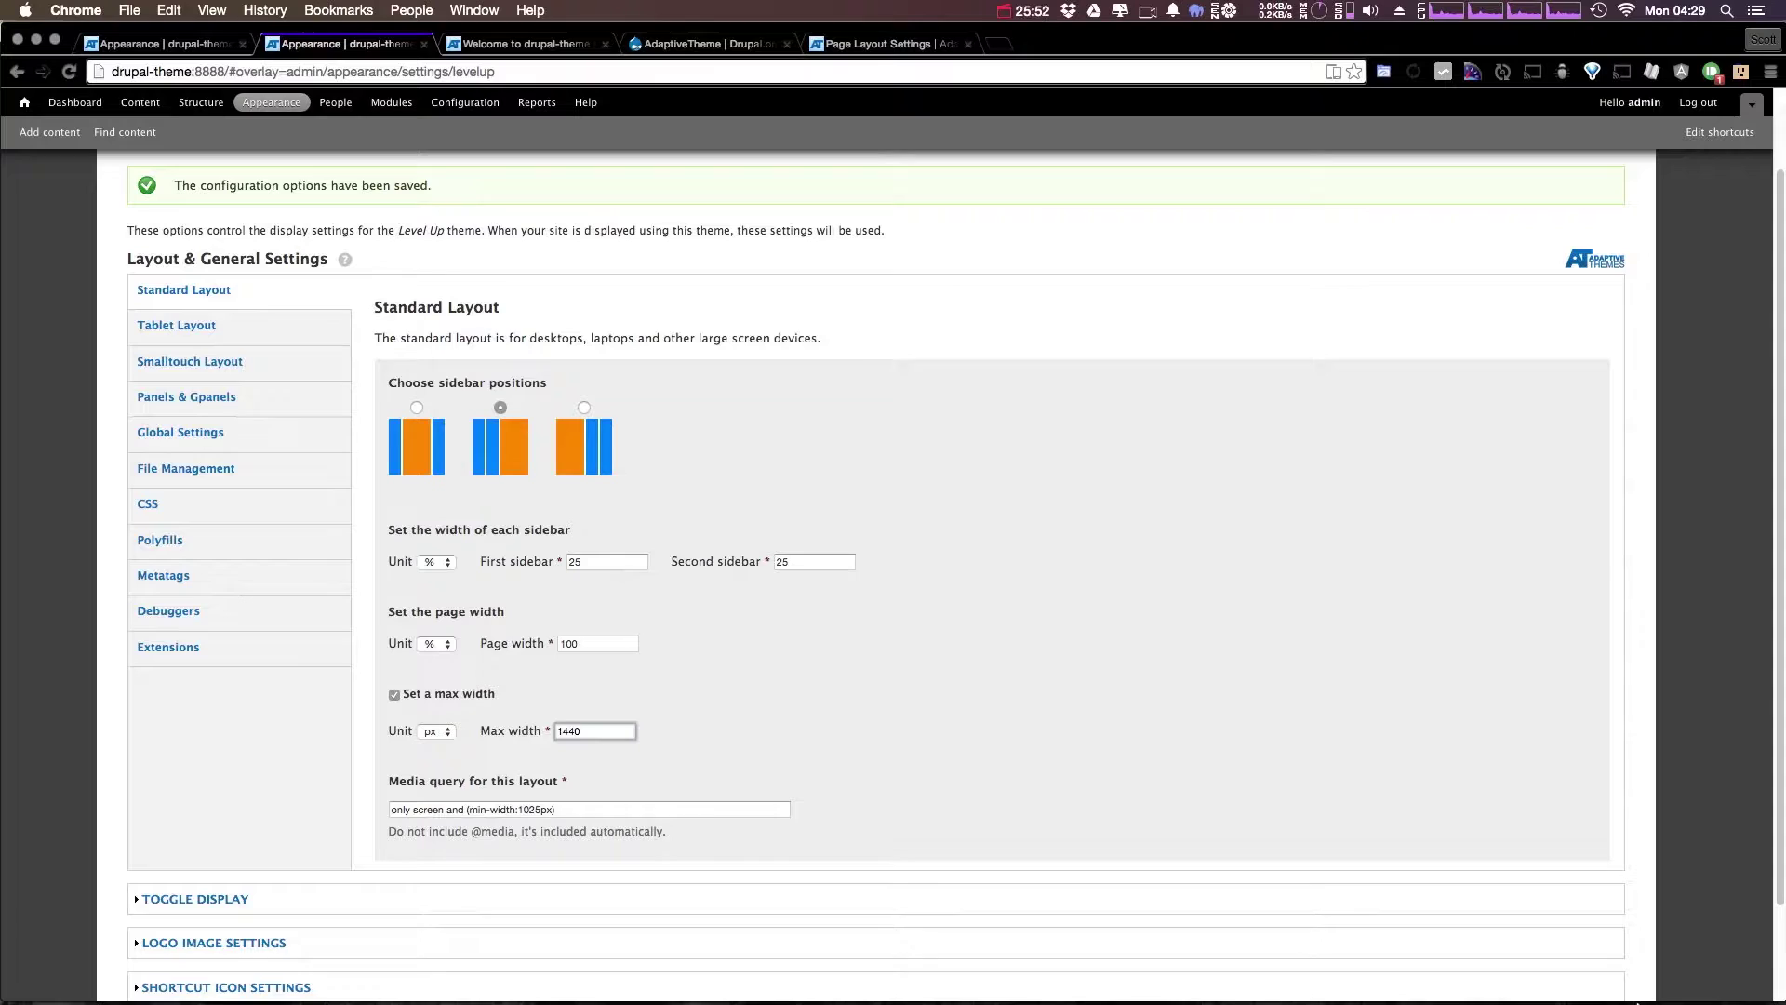
scroll(593, 666, "down", 3)
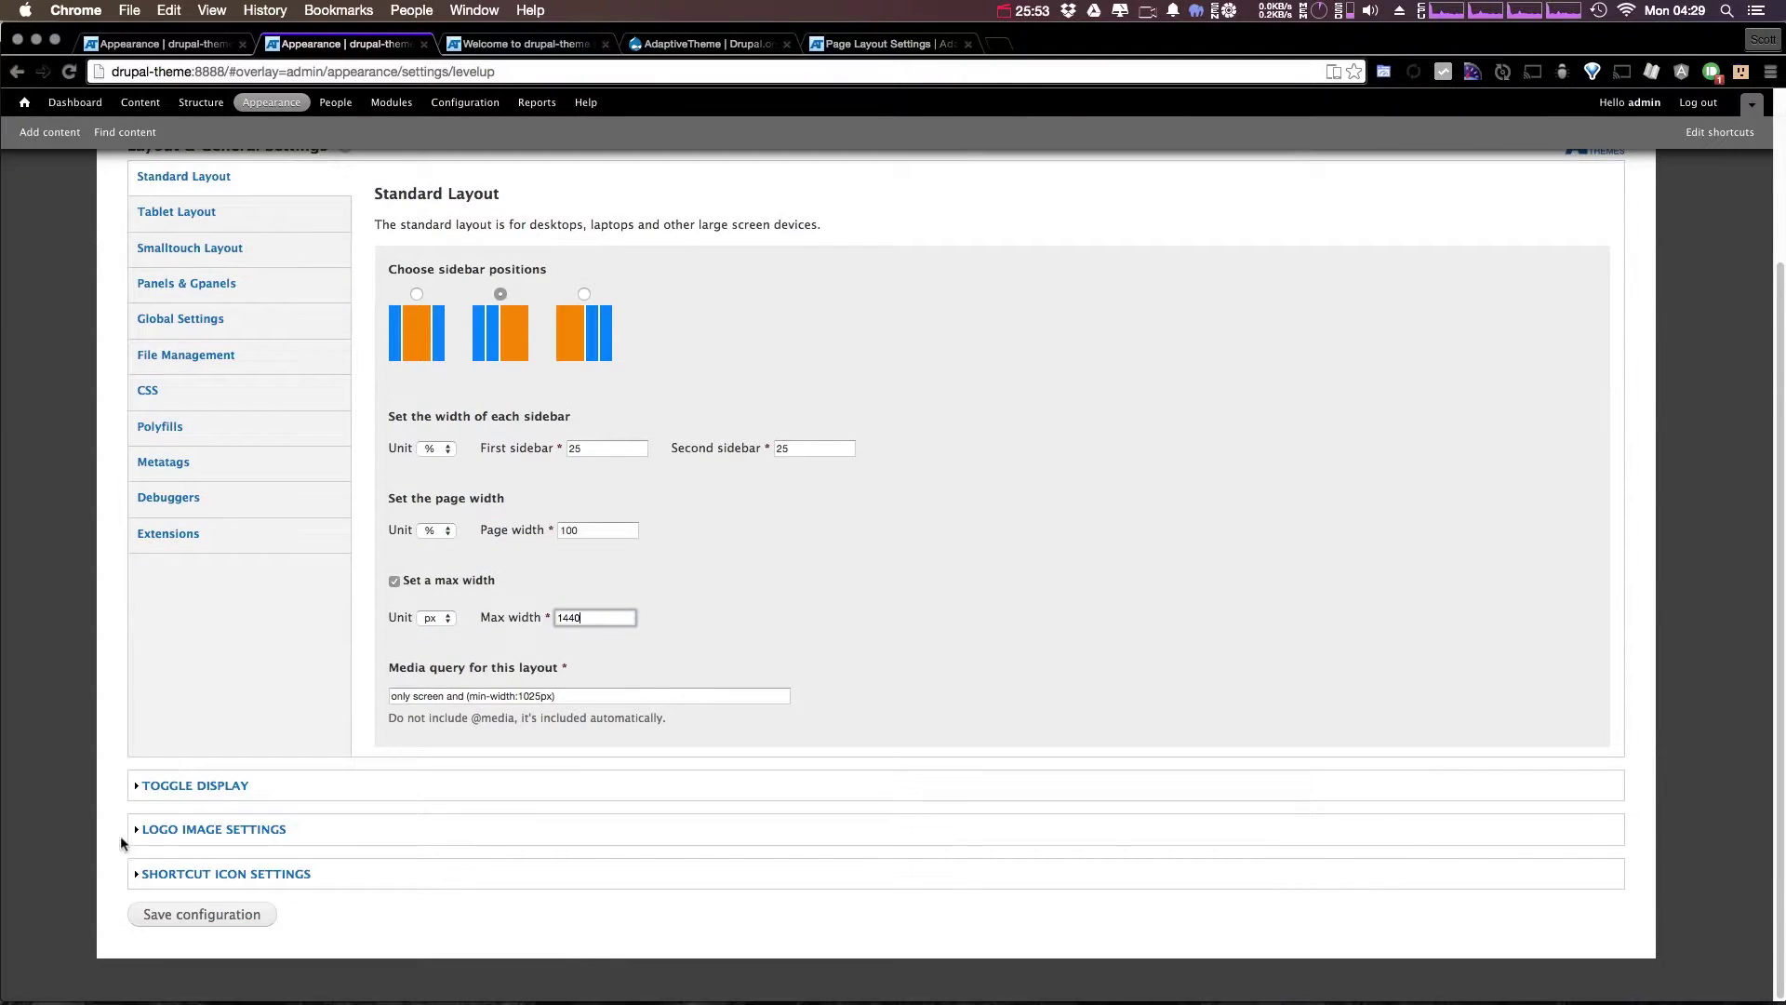
left_click(227, 914)
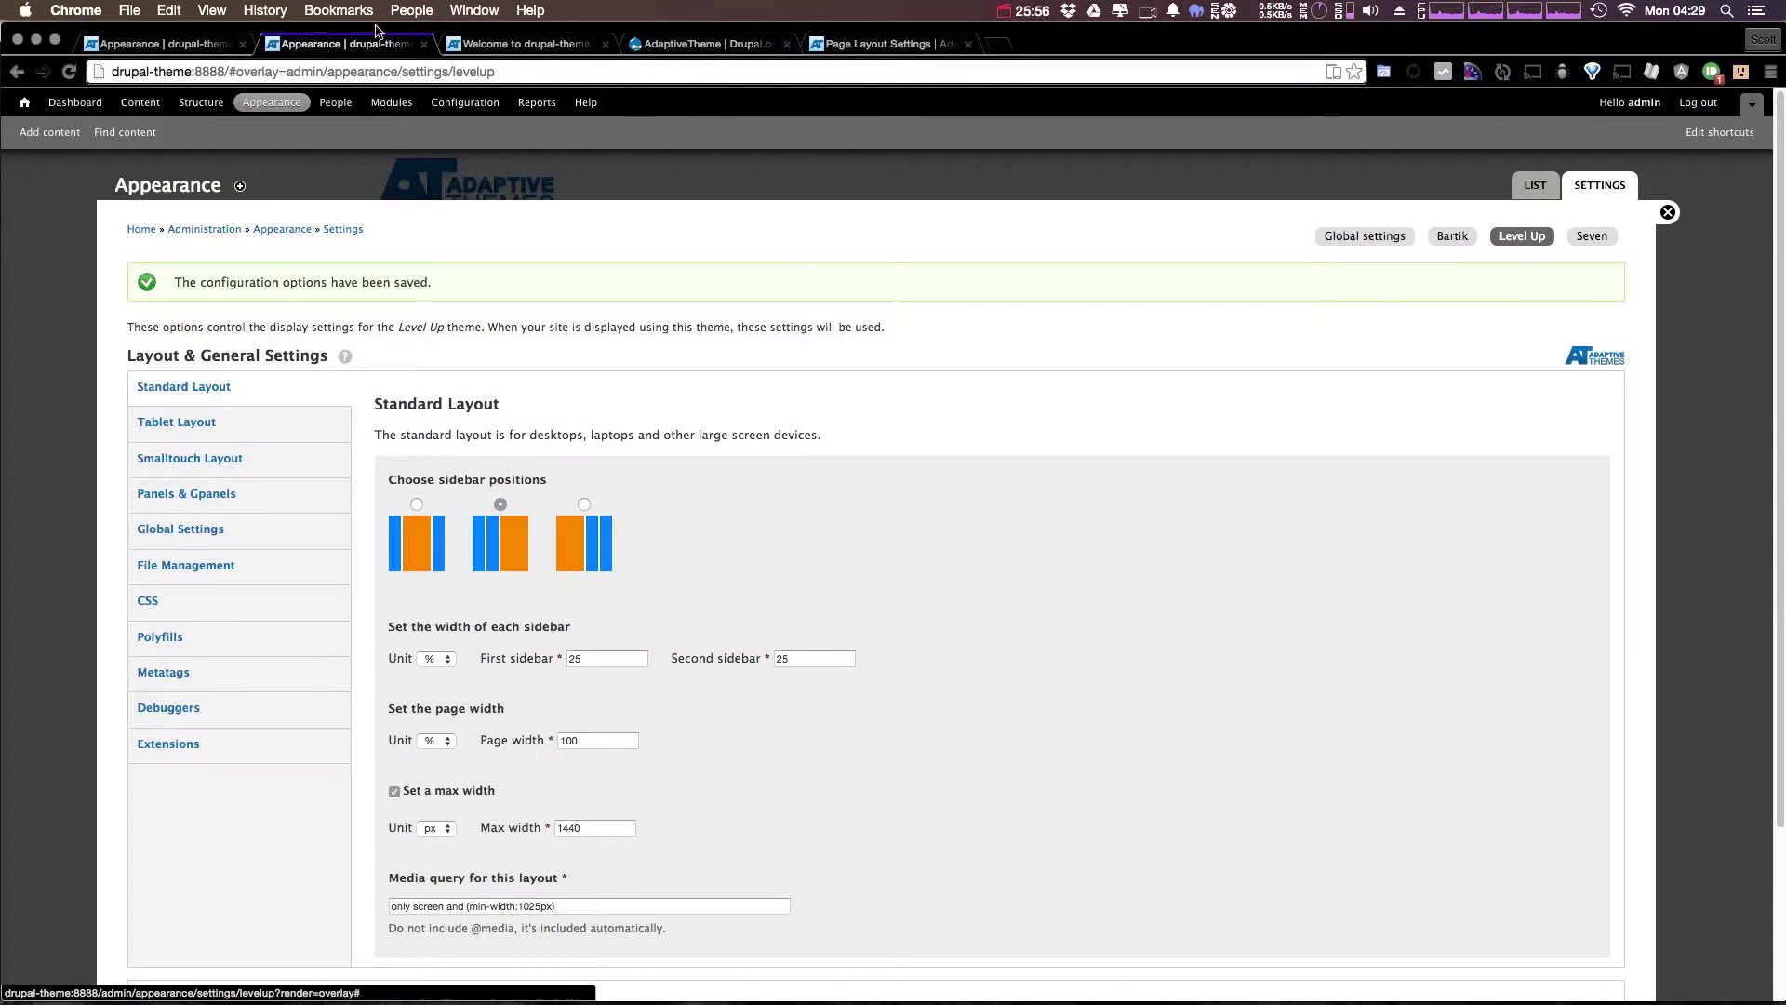
Reload the front page to view the 1440px-wide layout, then return to Level Up settings.
left_click(528, 49)
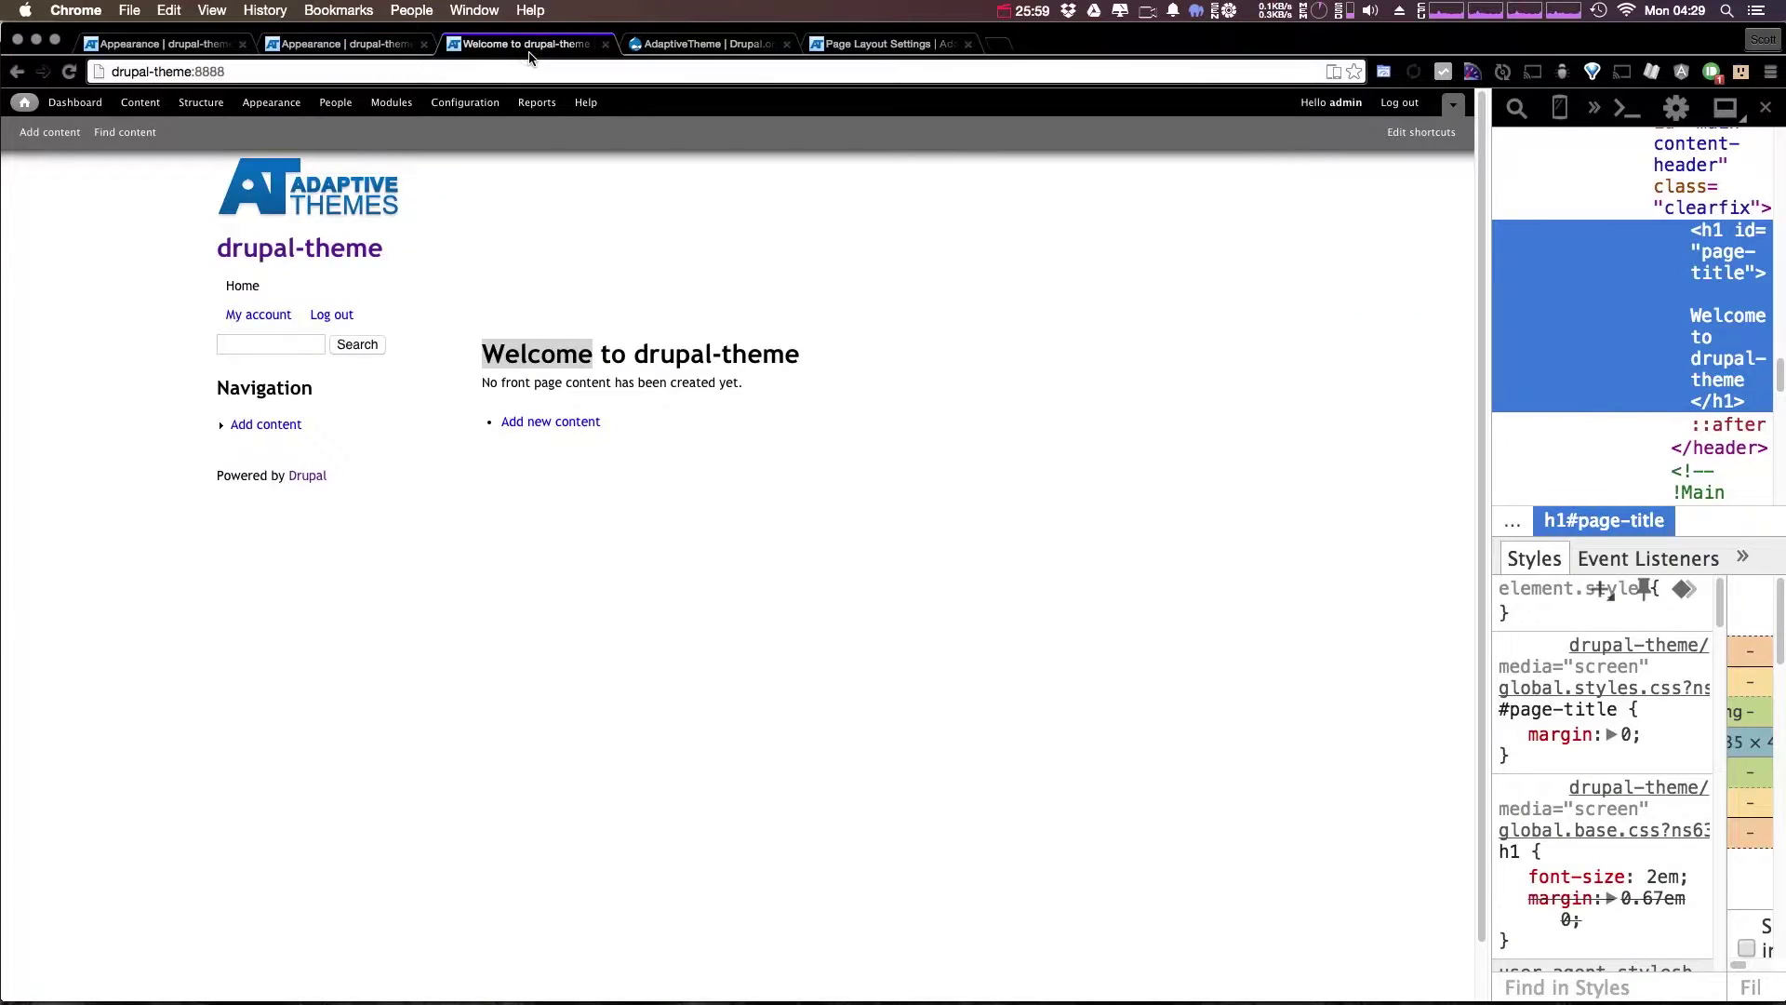
key("super+r")
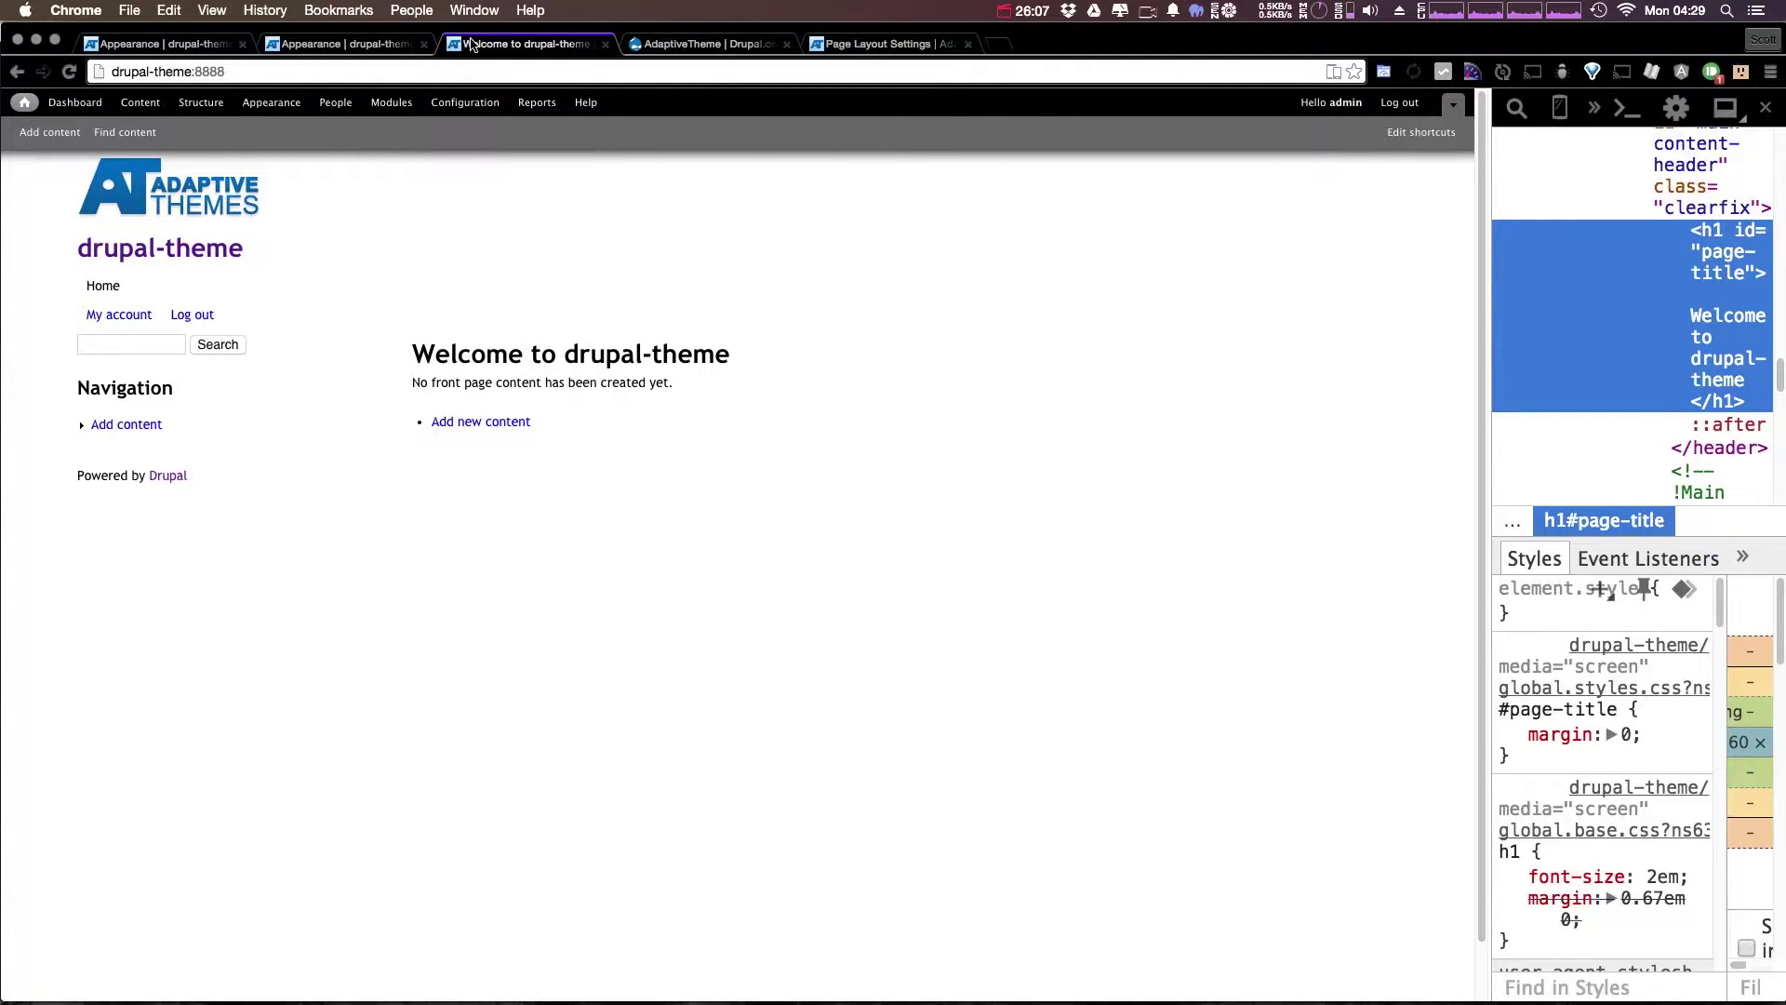
left_click(369, 51)
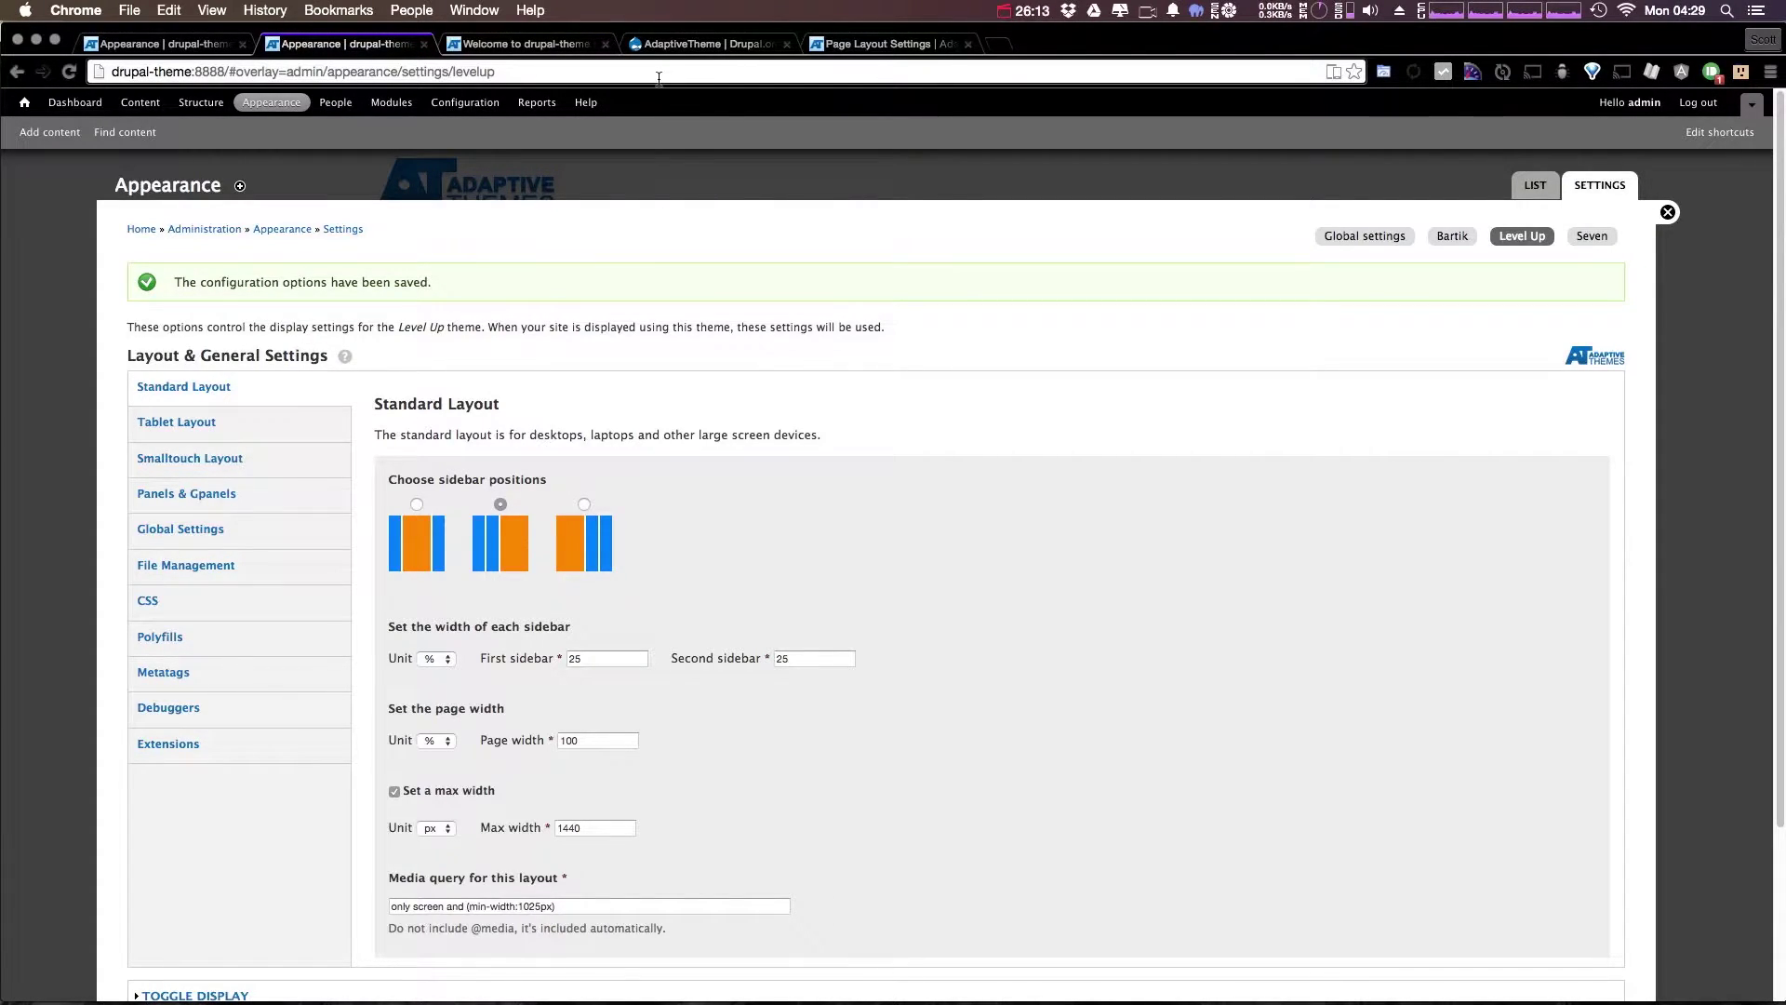
Review Tablet Layout's 20% landscape and 50% portrait sidebars, saving the configuration unchanged.
left_click(267, 419)
scroll(549, 677, "down", 10)
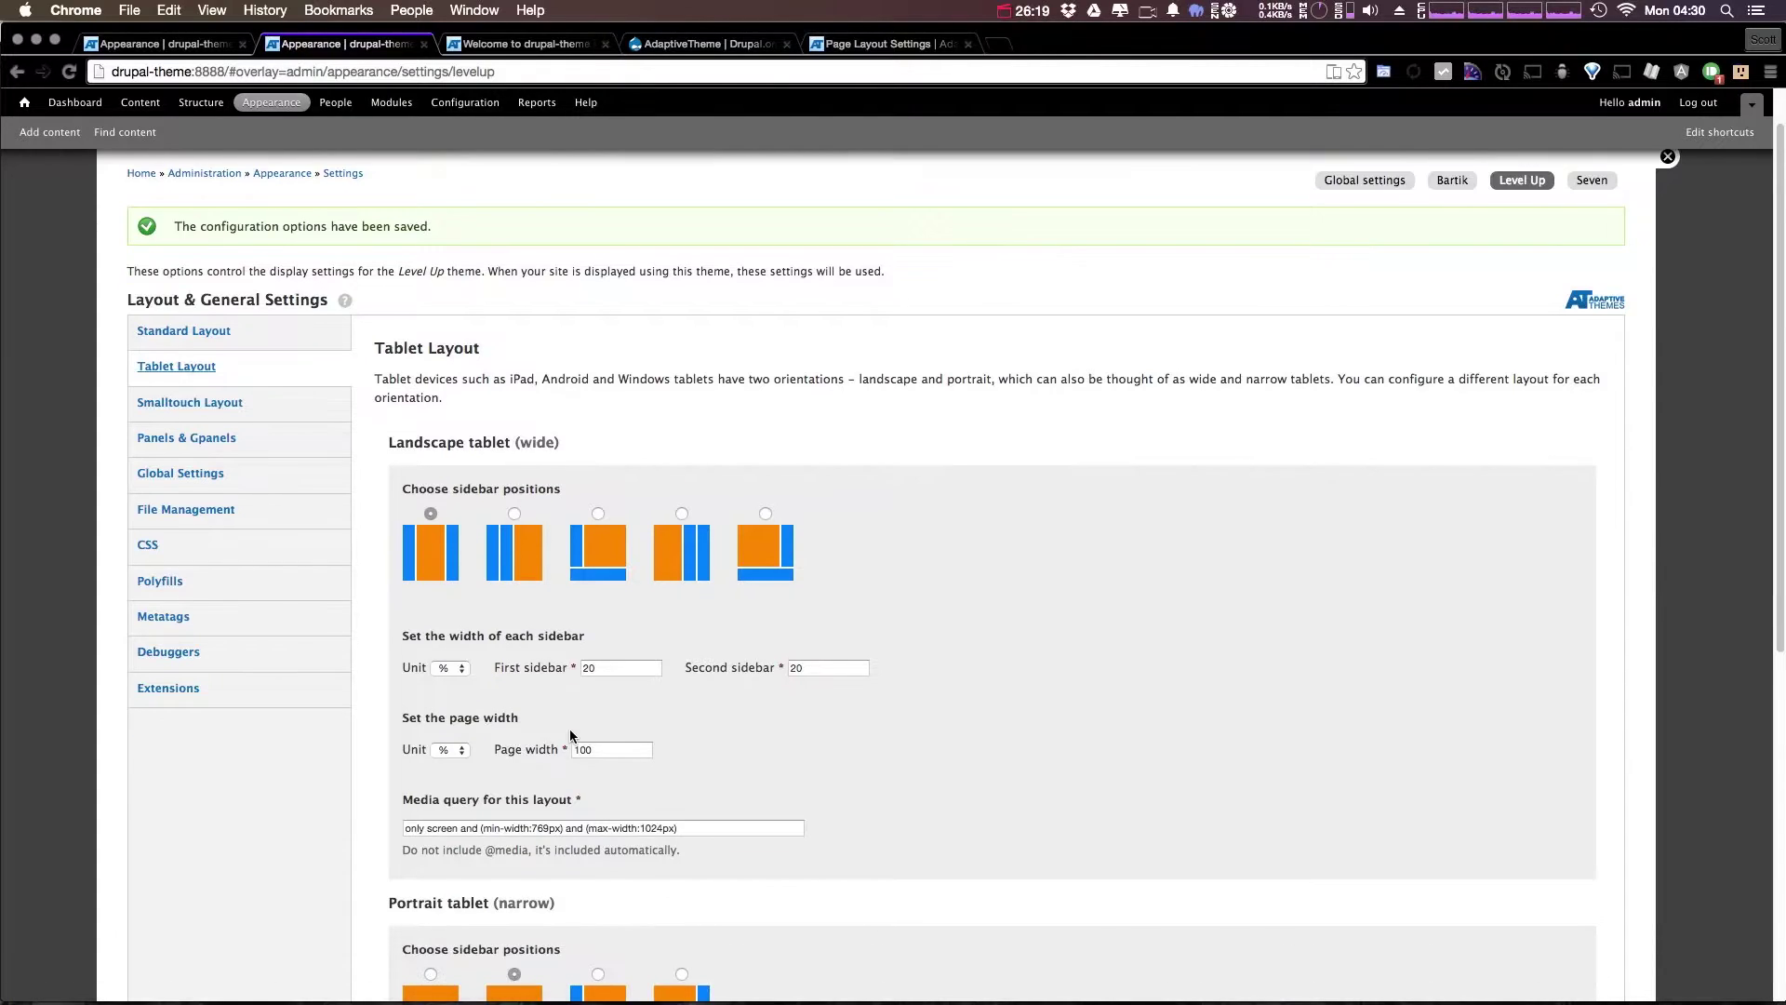
left_click_drag(706, 727, 534, 727)
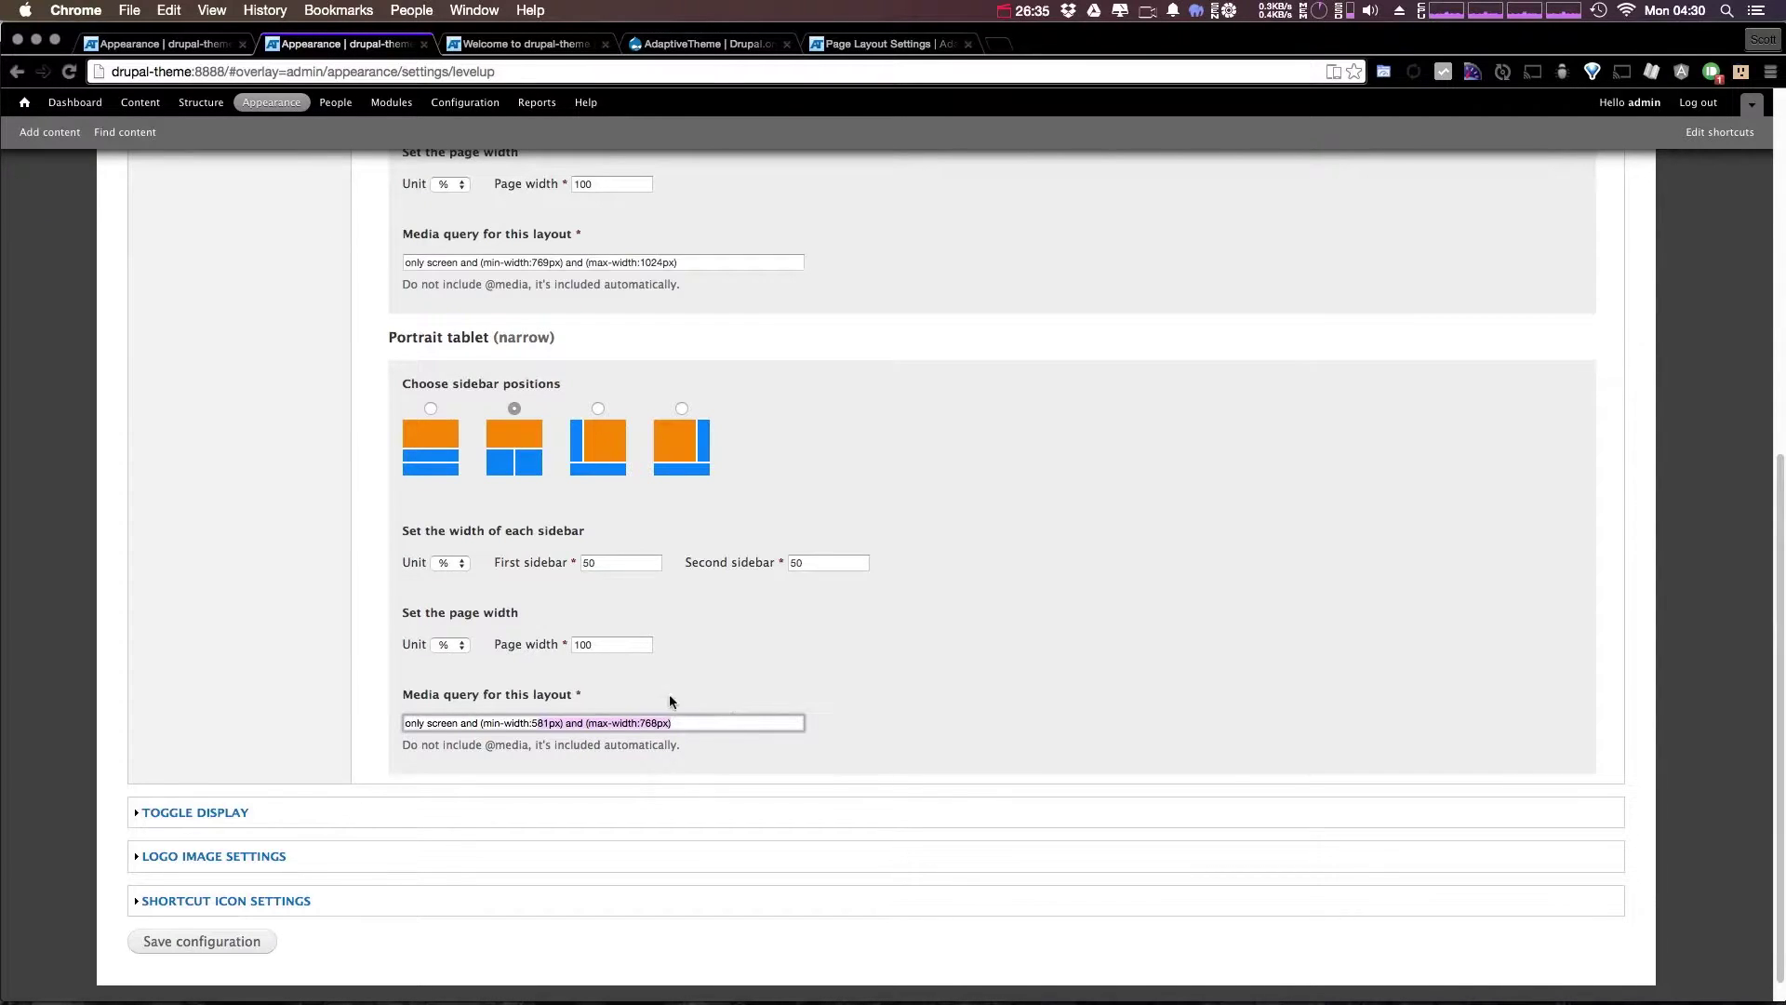
key("Return")
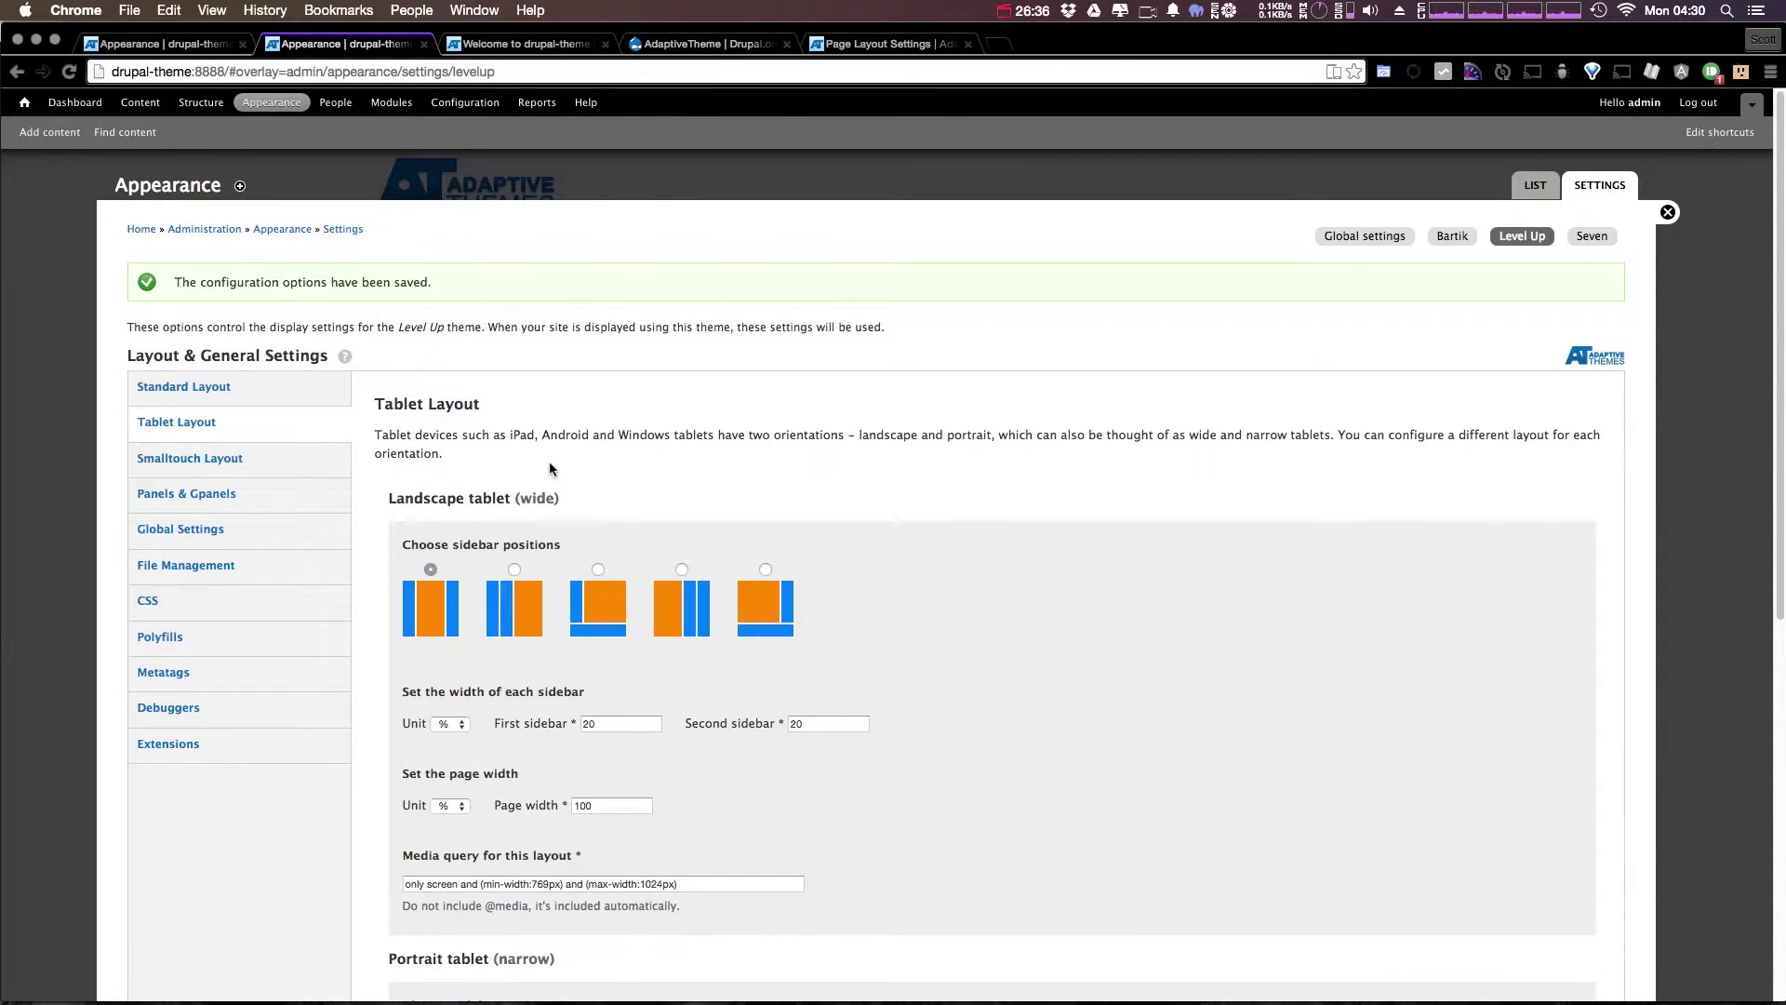
scroll(521, 456, "down", 10)
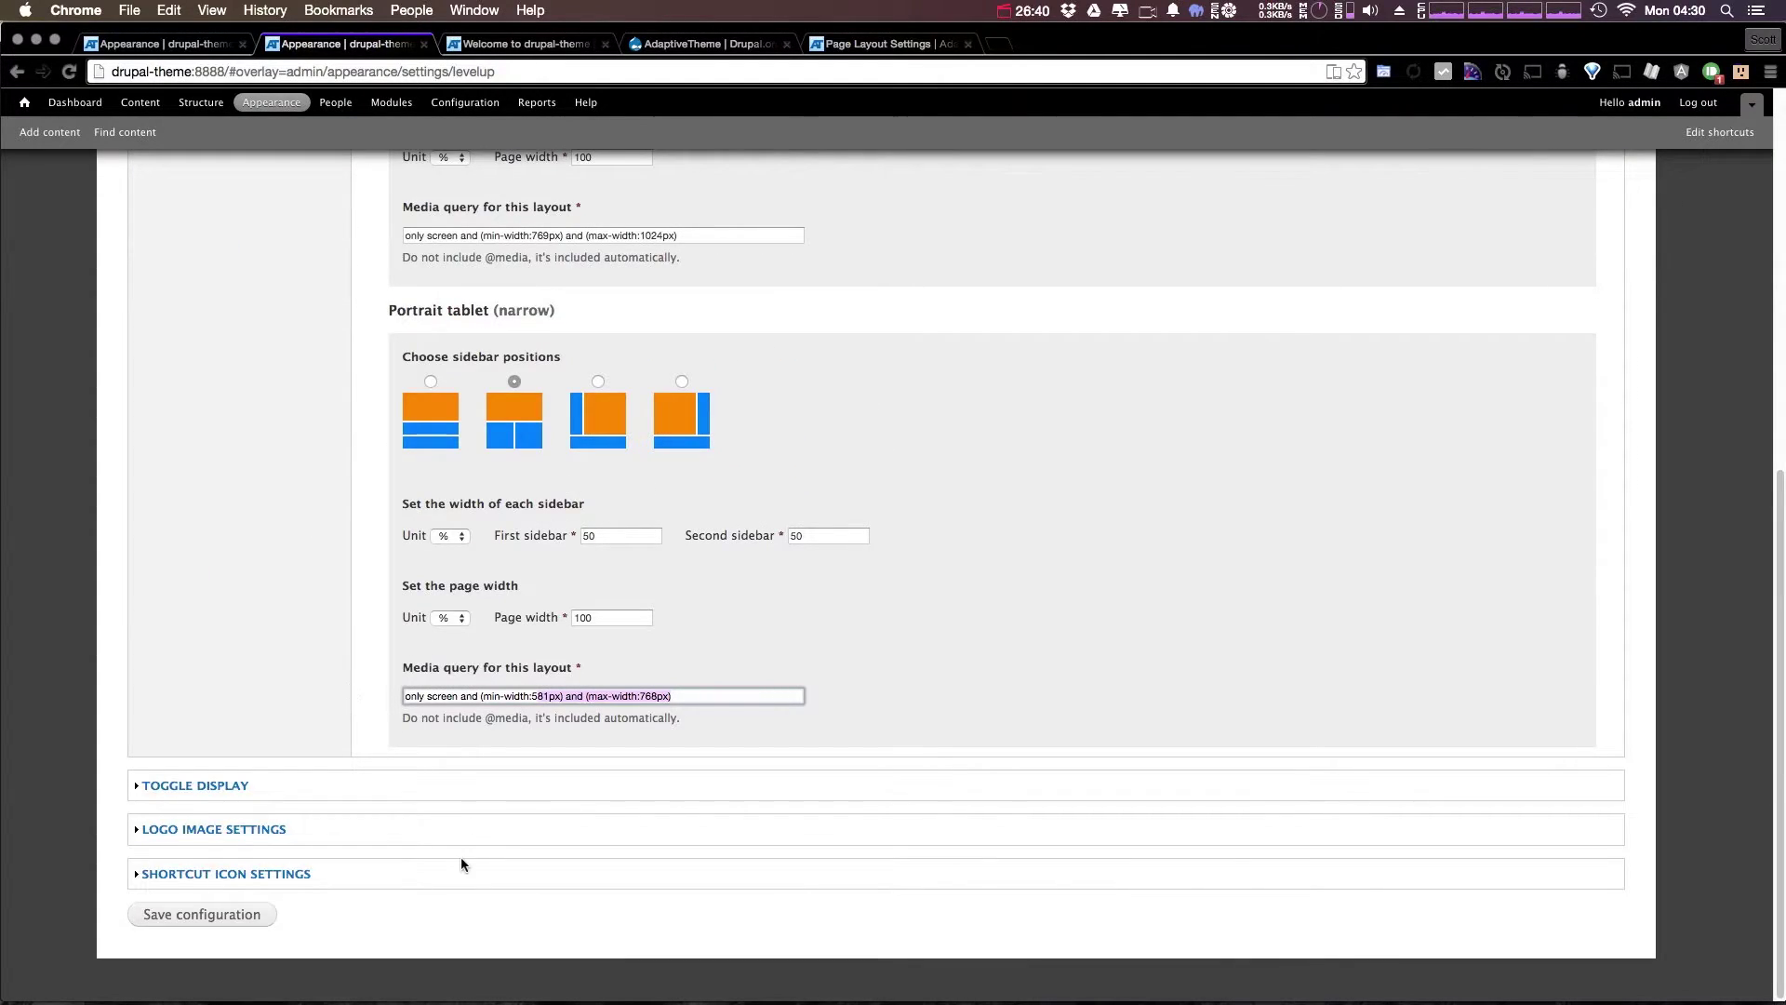
key("Return")
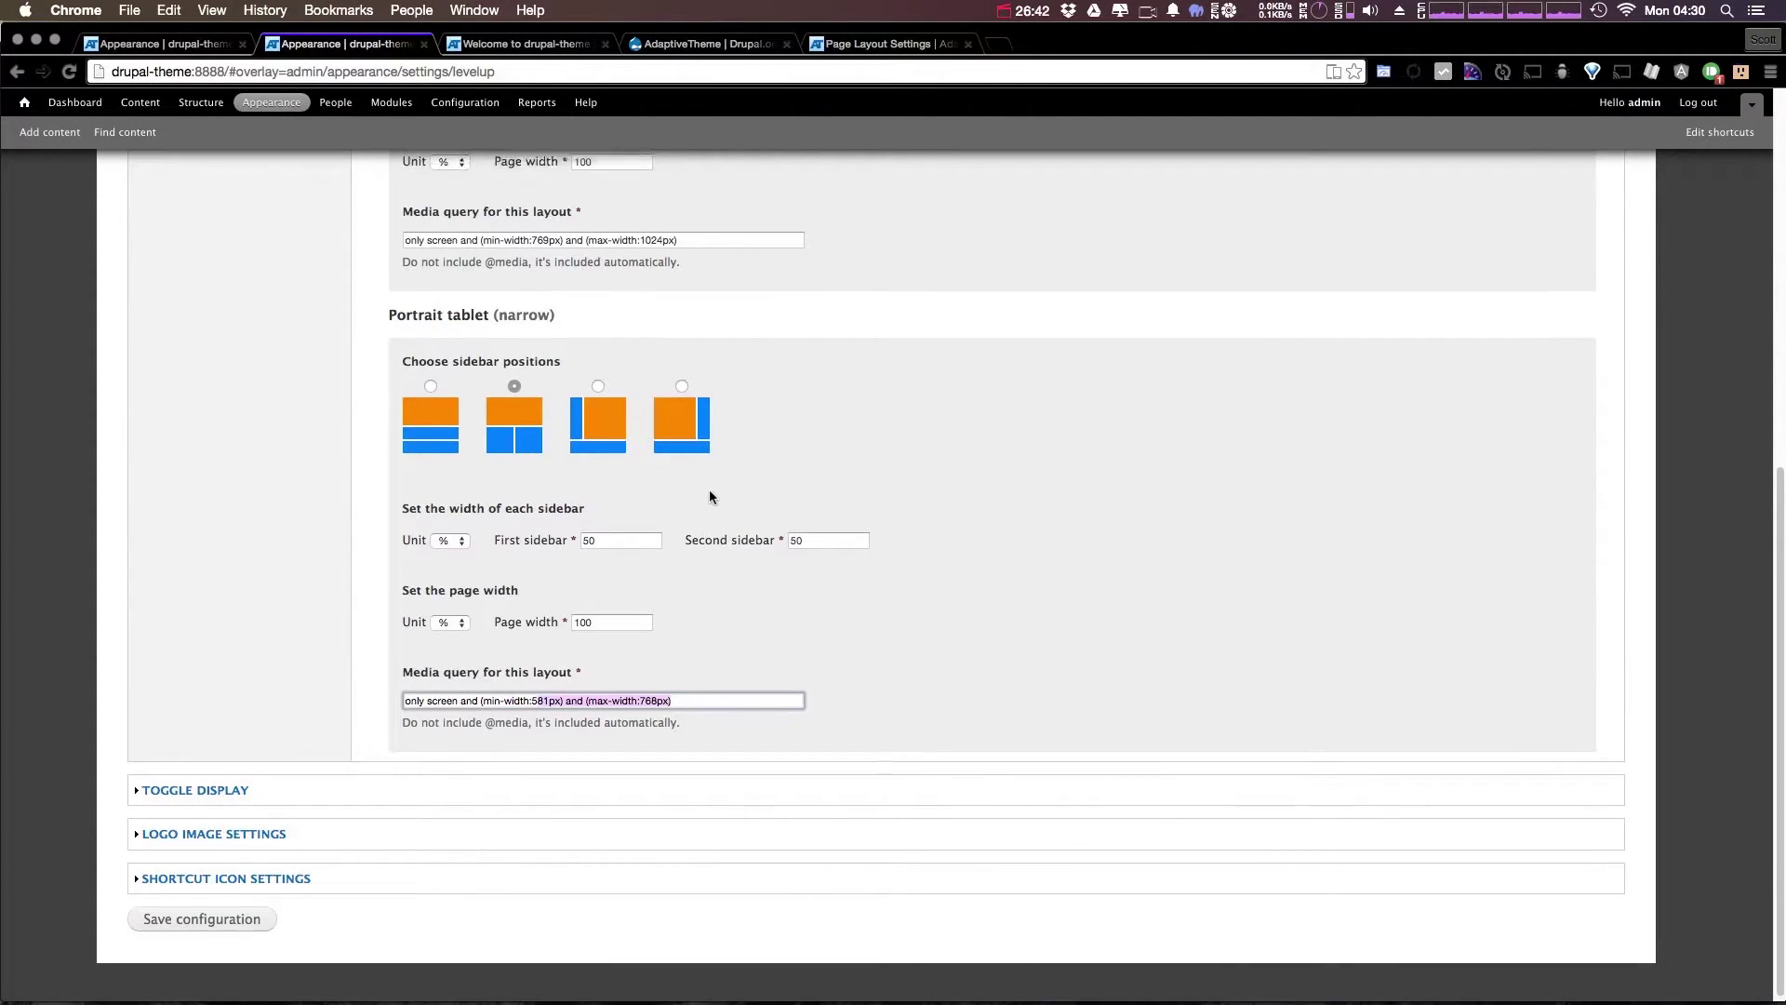
left_click_drag(474, 402, 371, 400)
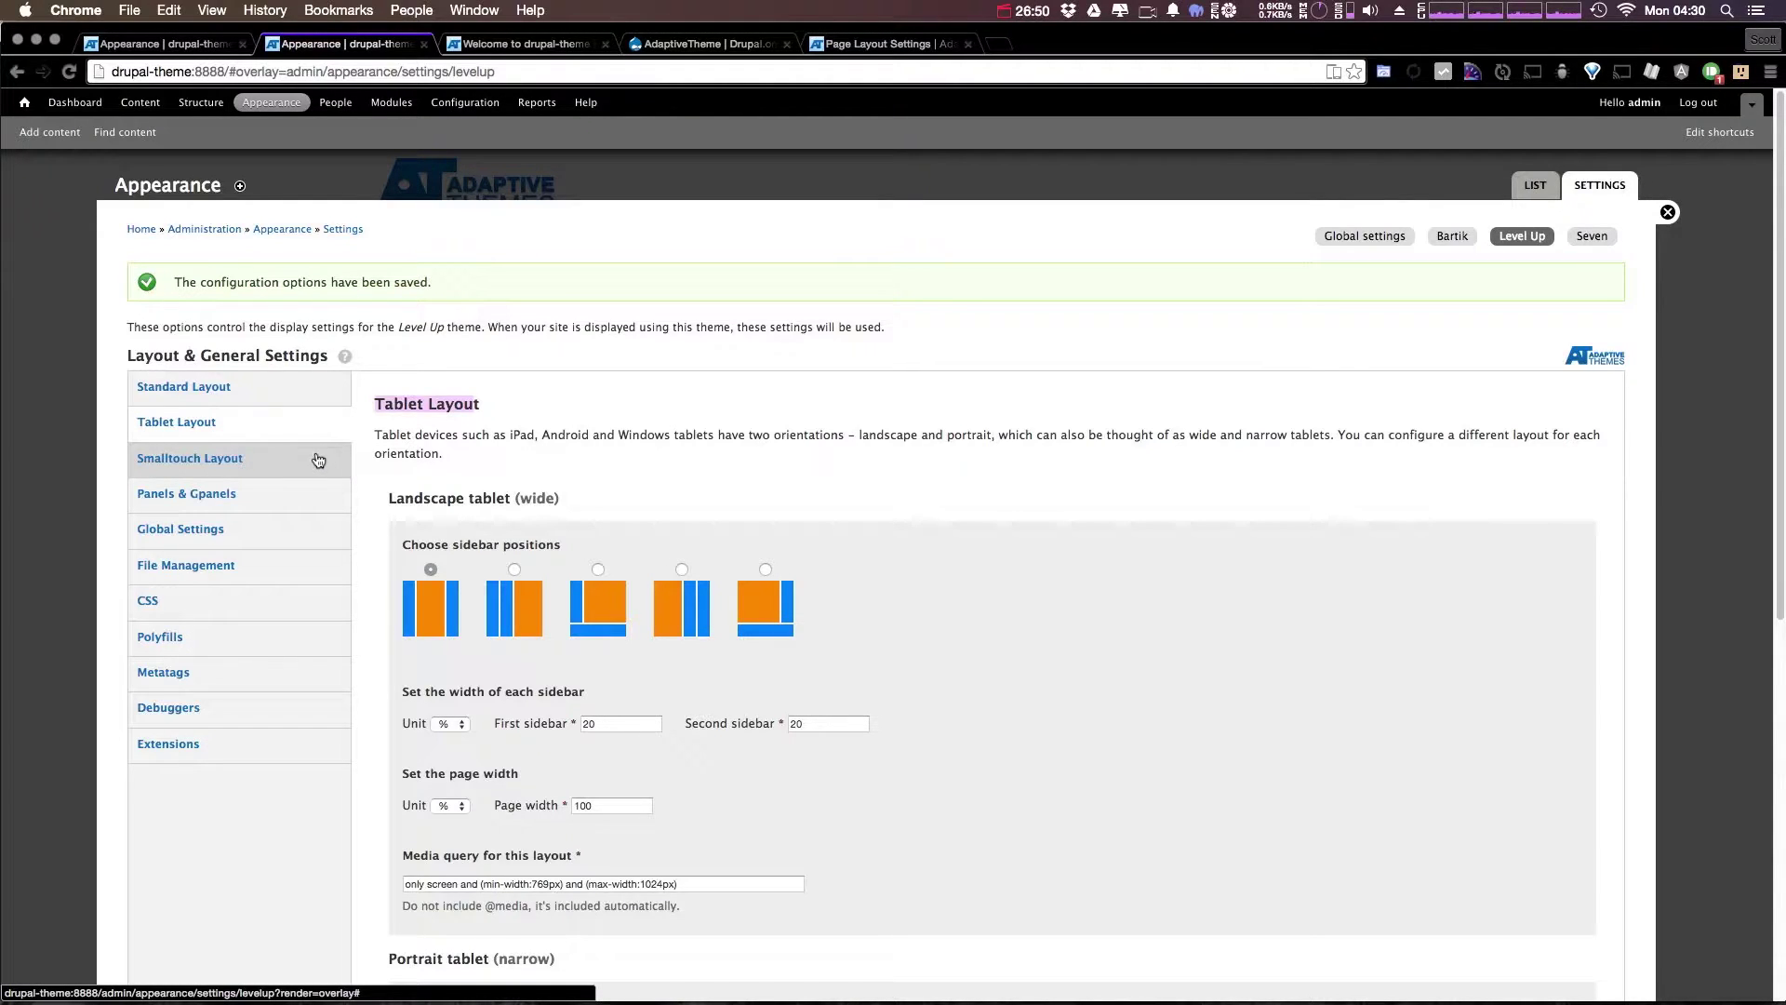
Check Smalltouch Layout's 320px portrait media query, save, and move to Panels & Gpanels.
left_click(277, 473)
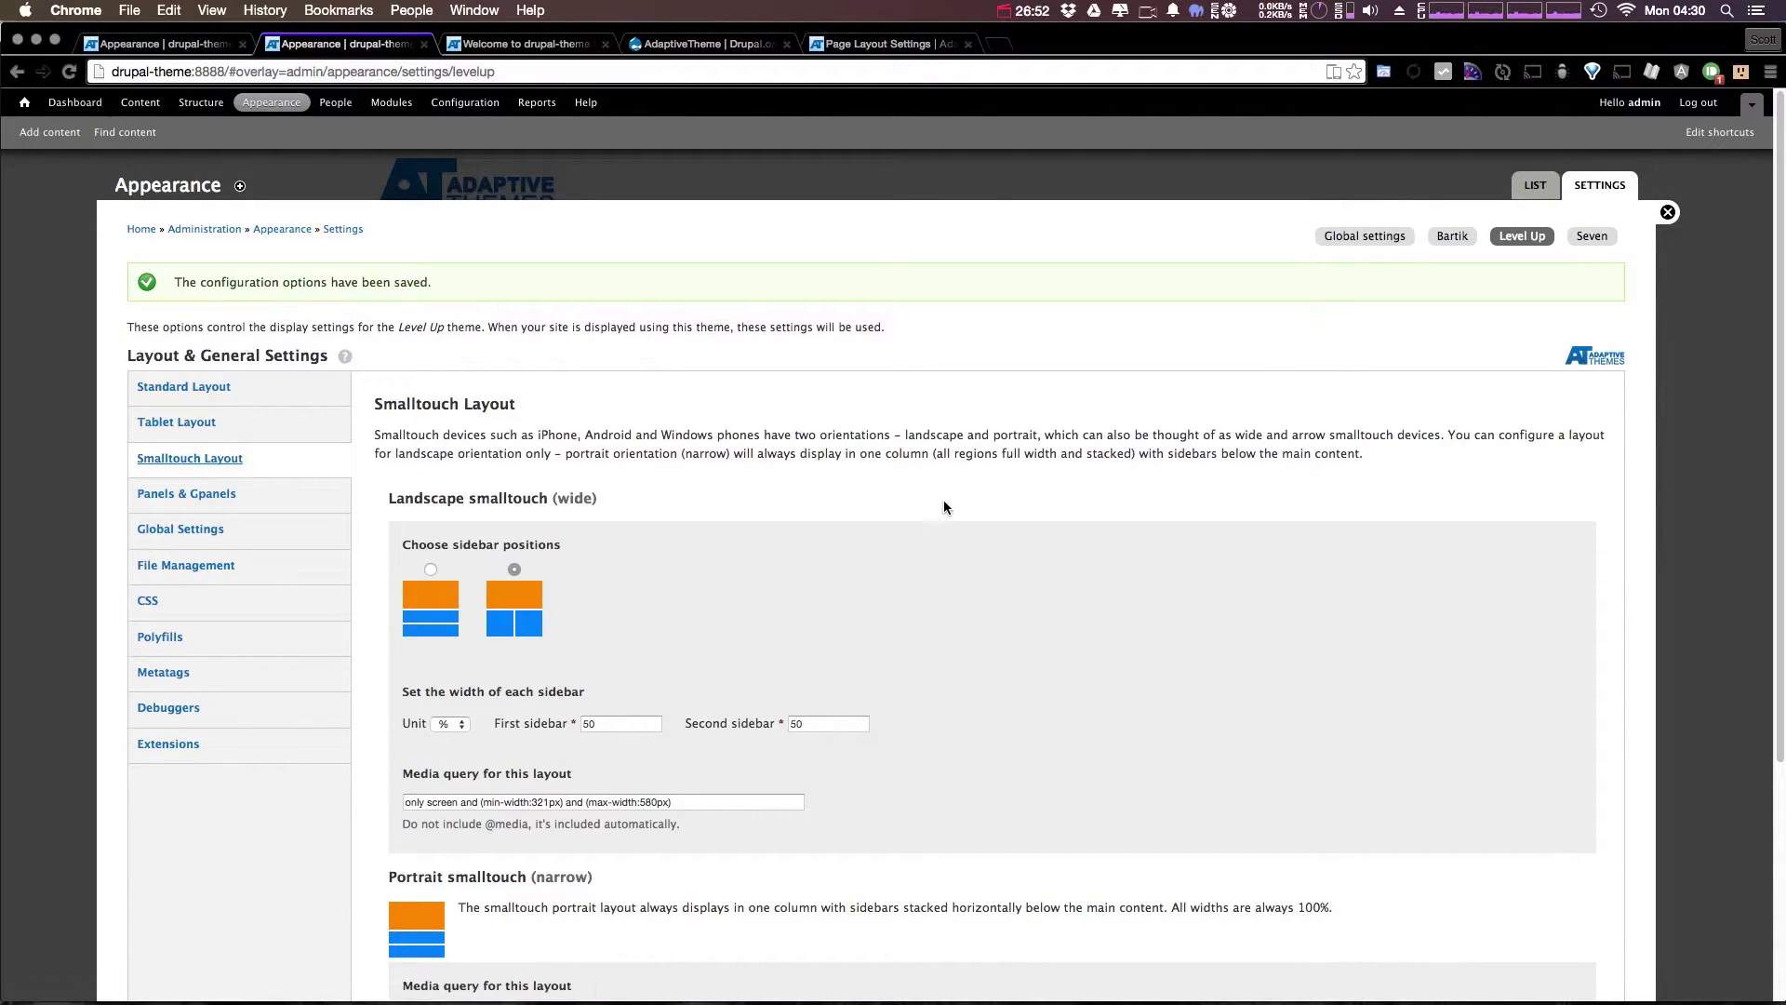
scroll(943, 507, "down", 5)
left_click(595, 695)
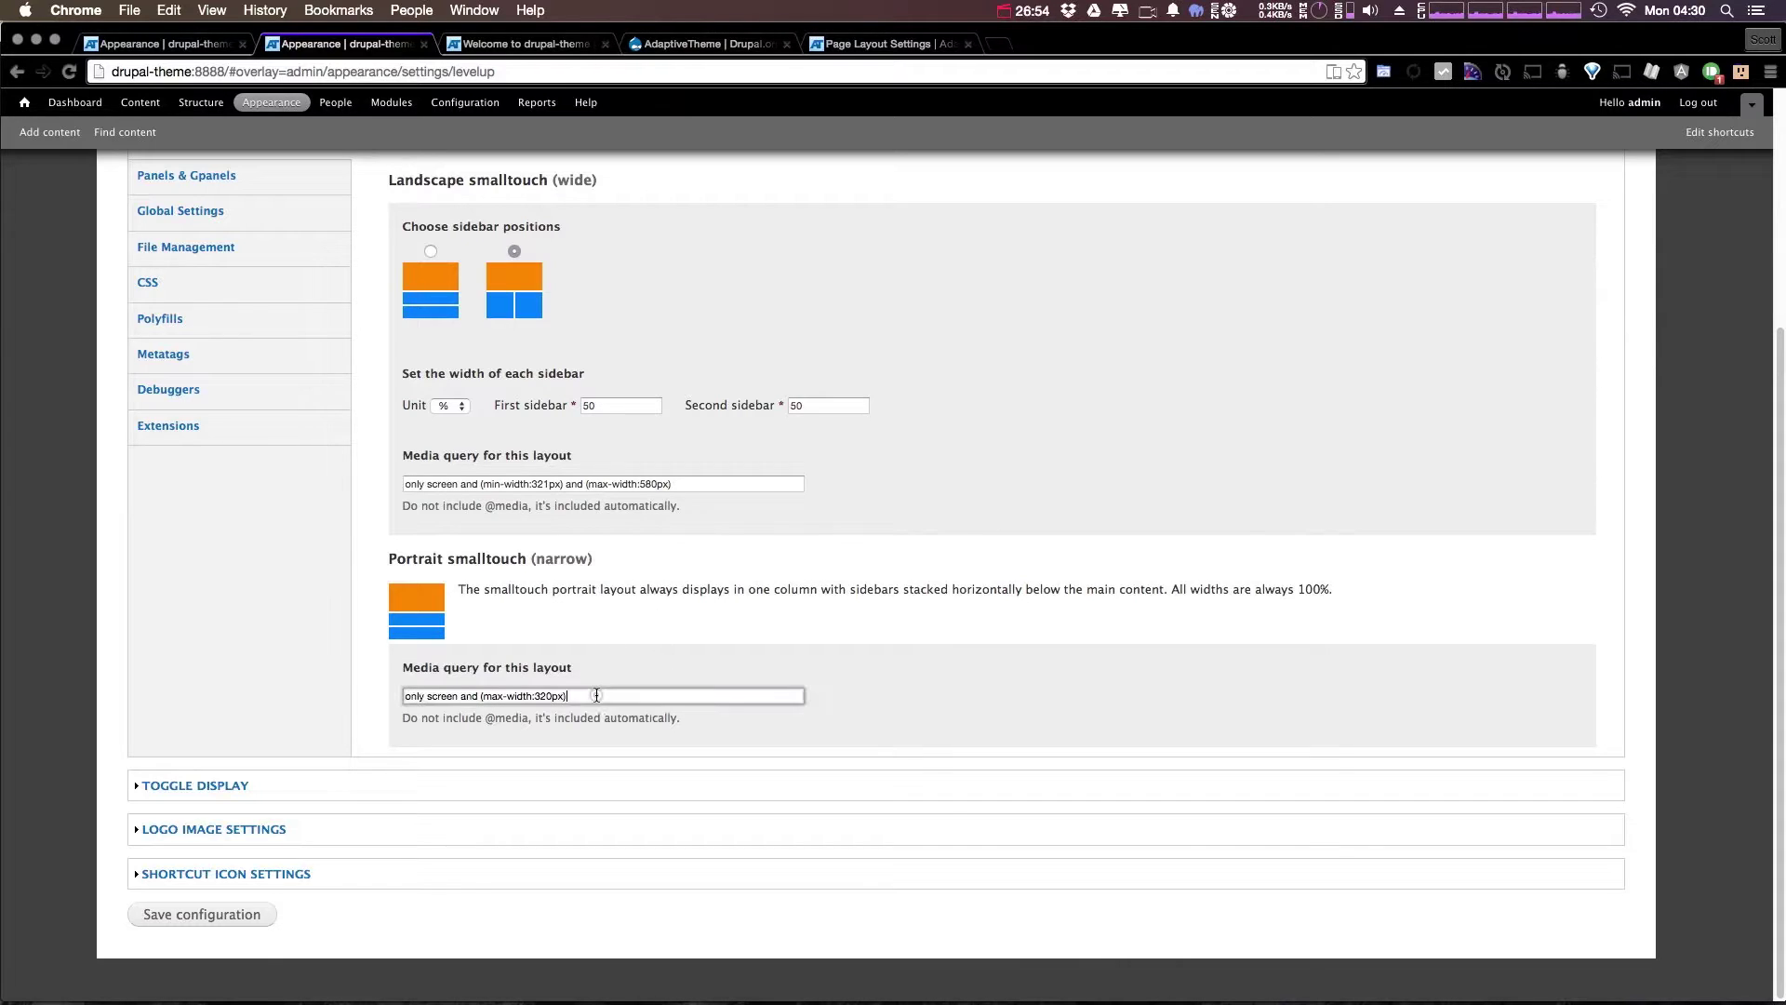
left_click_drag(565, 696, 534, 695)
key("Return")
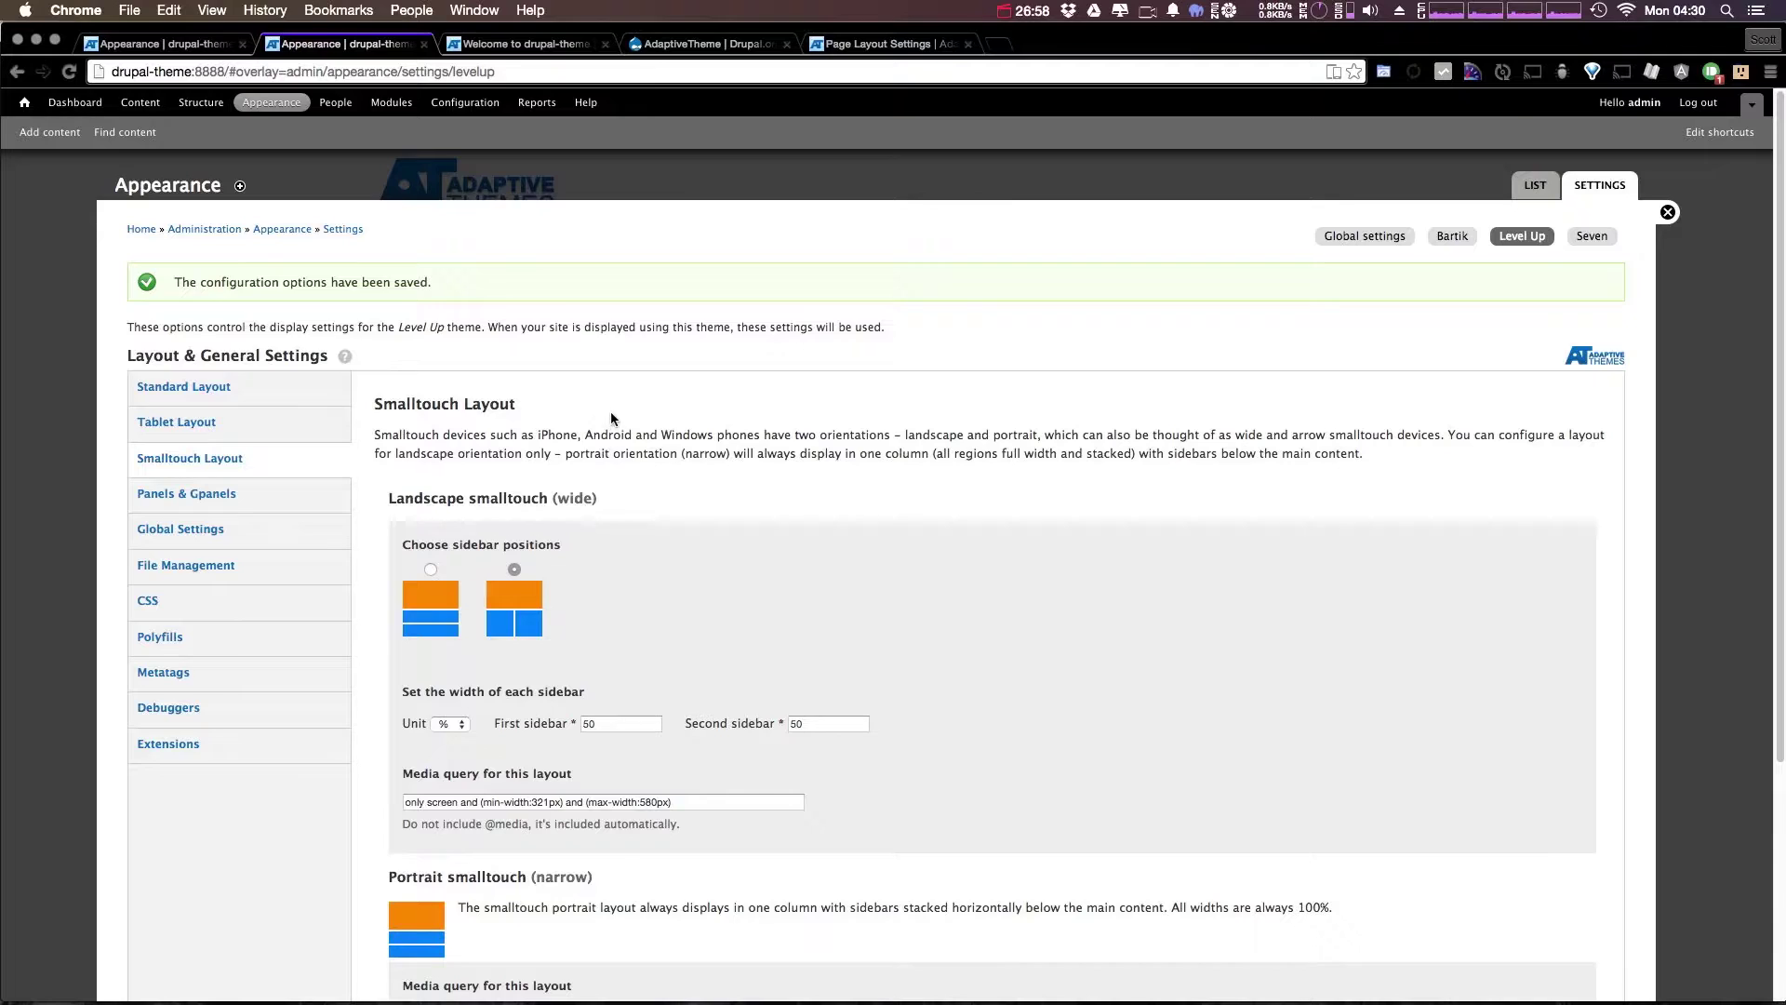
scroll(707, 465, "down", 5)
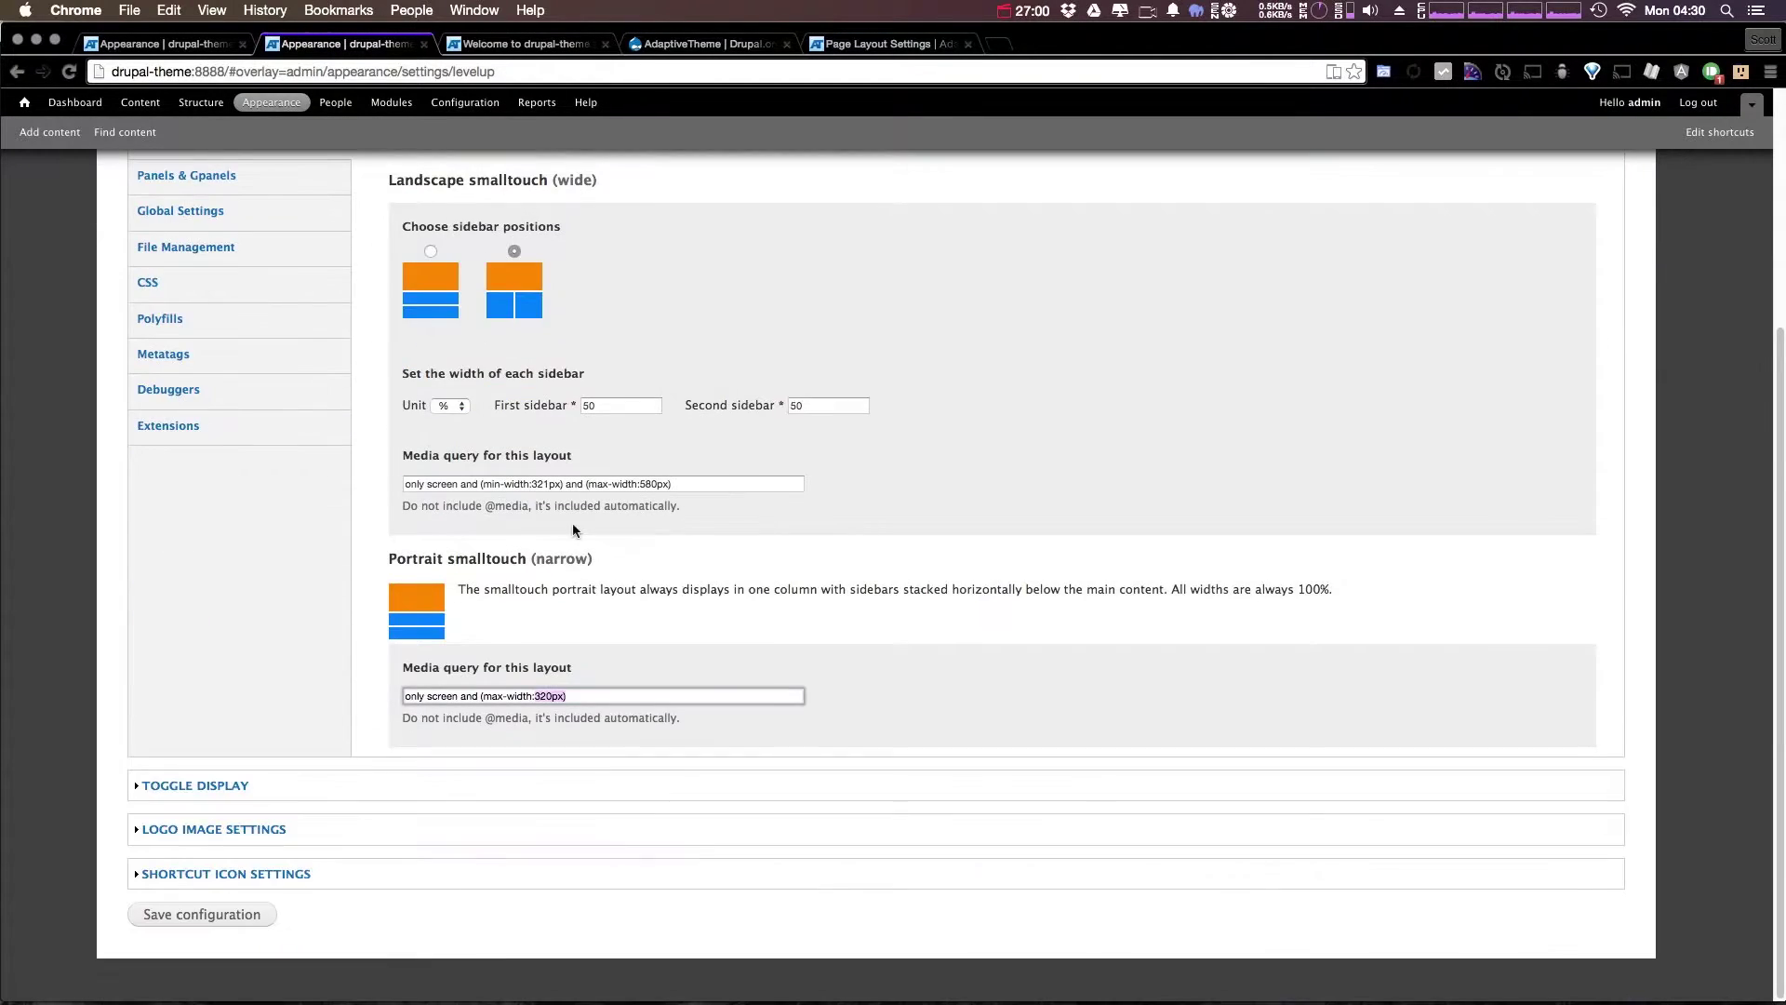
scroll(525, 531, "up", 2)
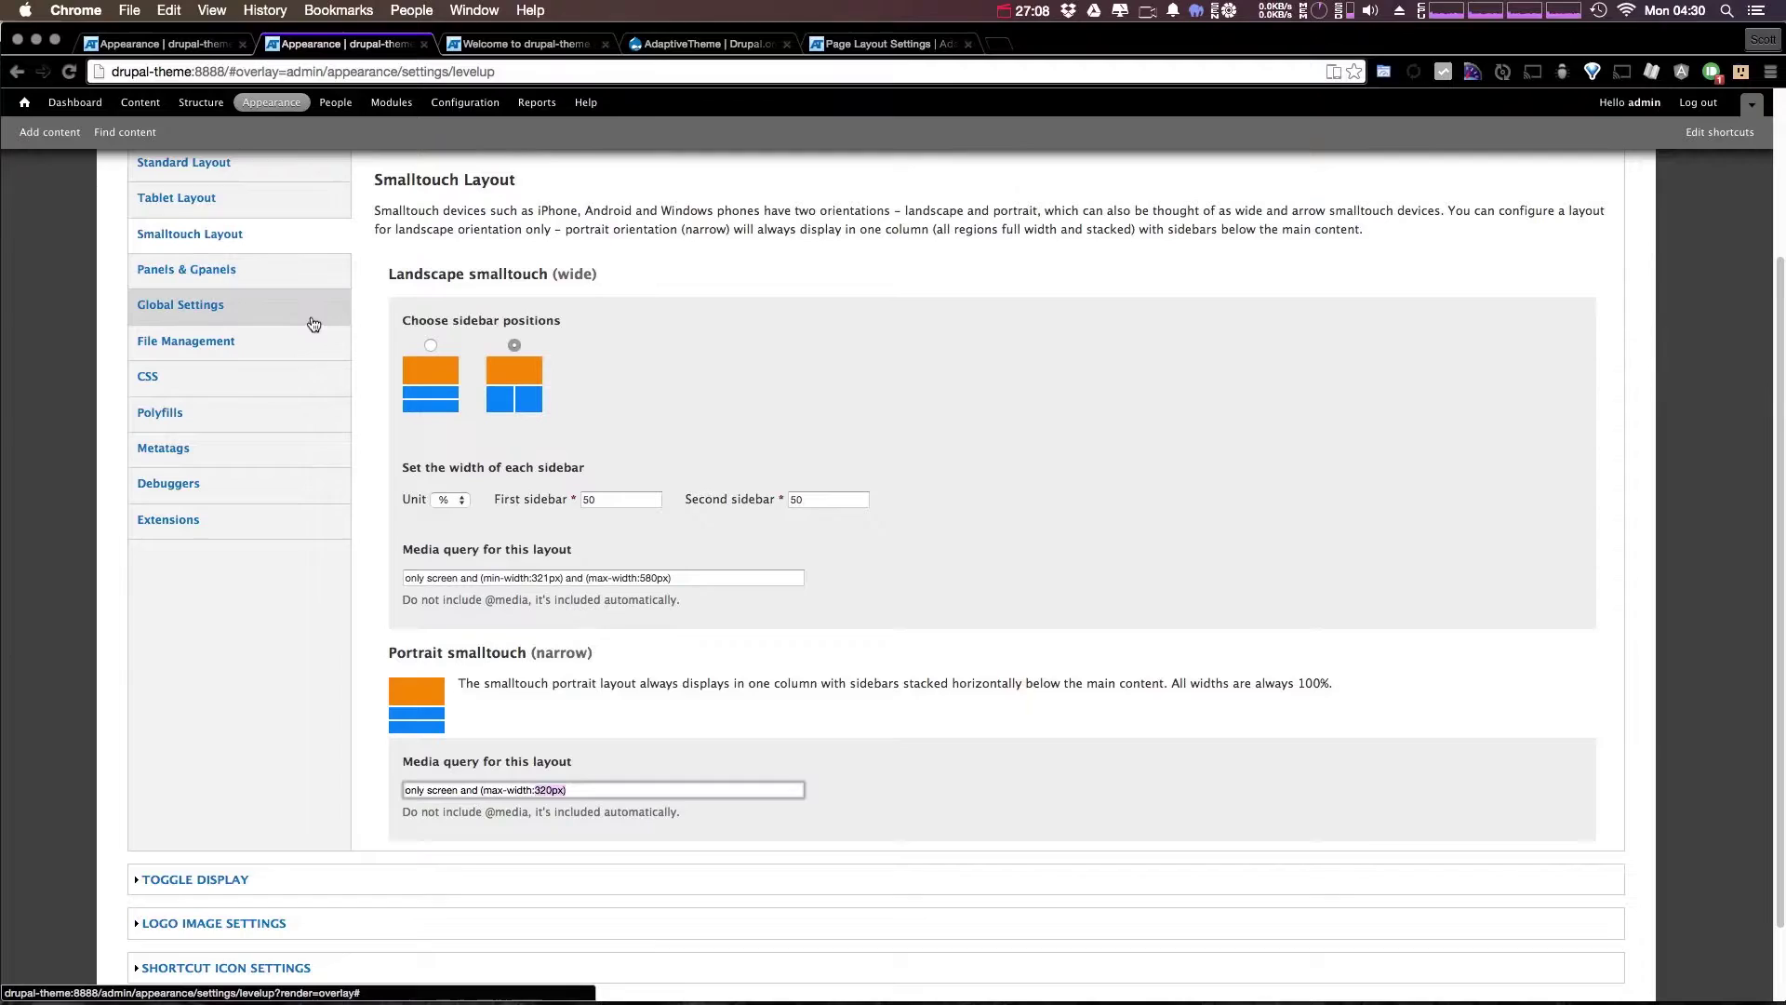
left_click(294, 276)
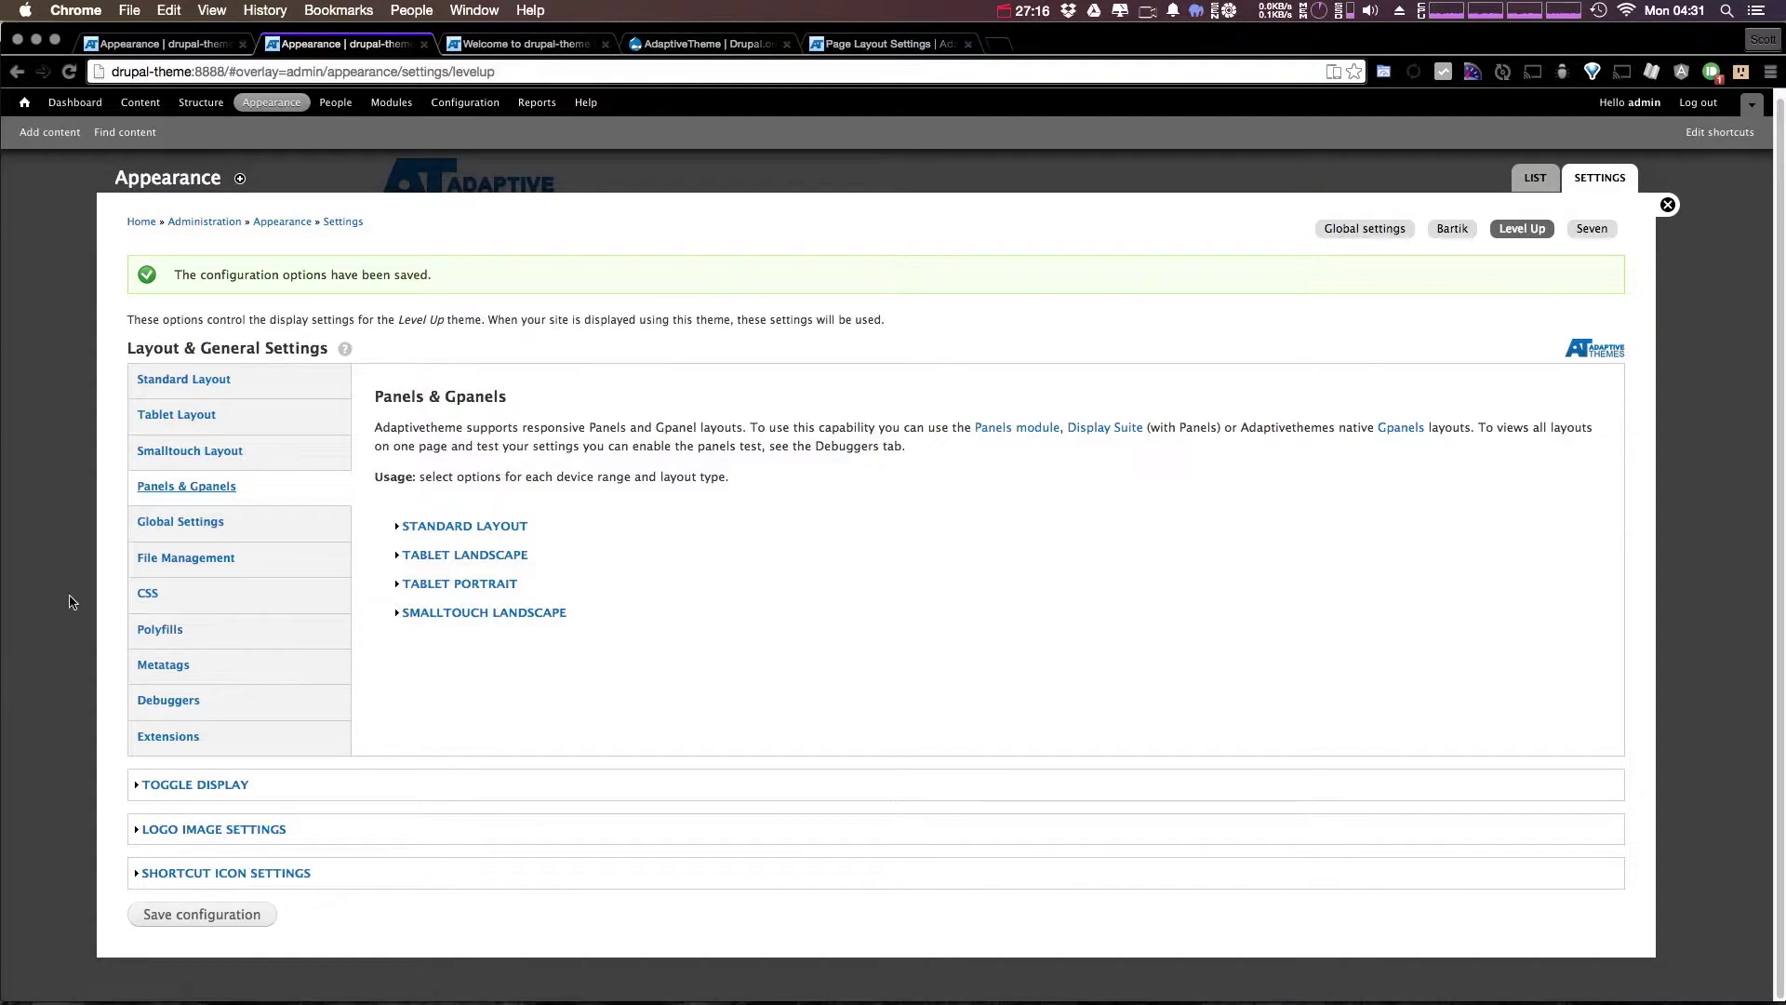
Show Global Settings, with desktop-first and responsive layout still enabled.
left_click(196, 533)
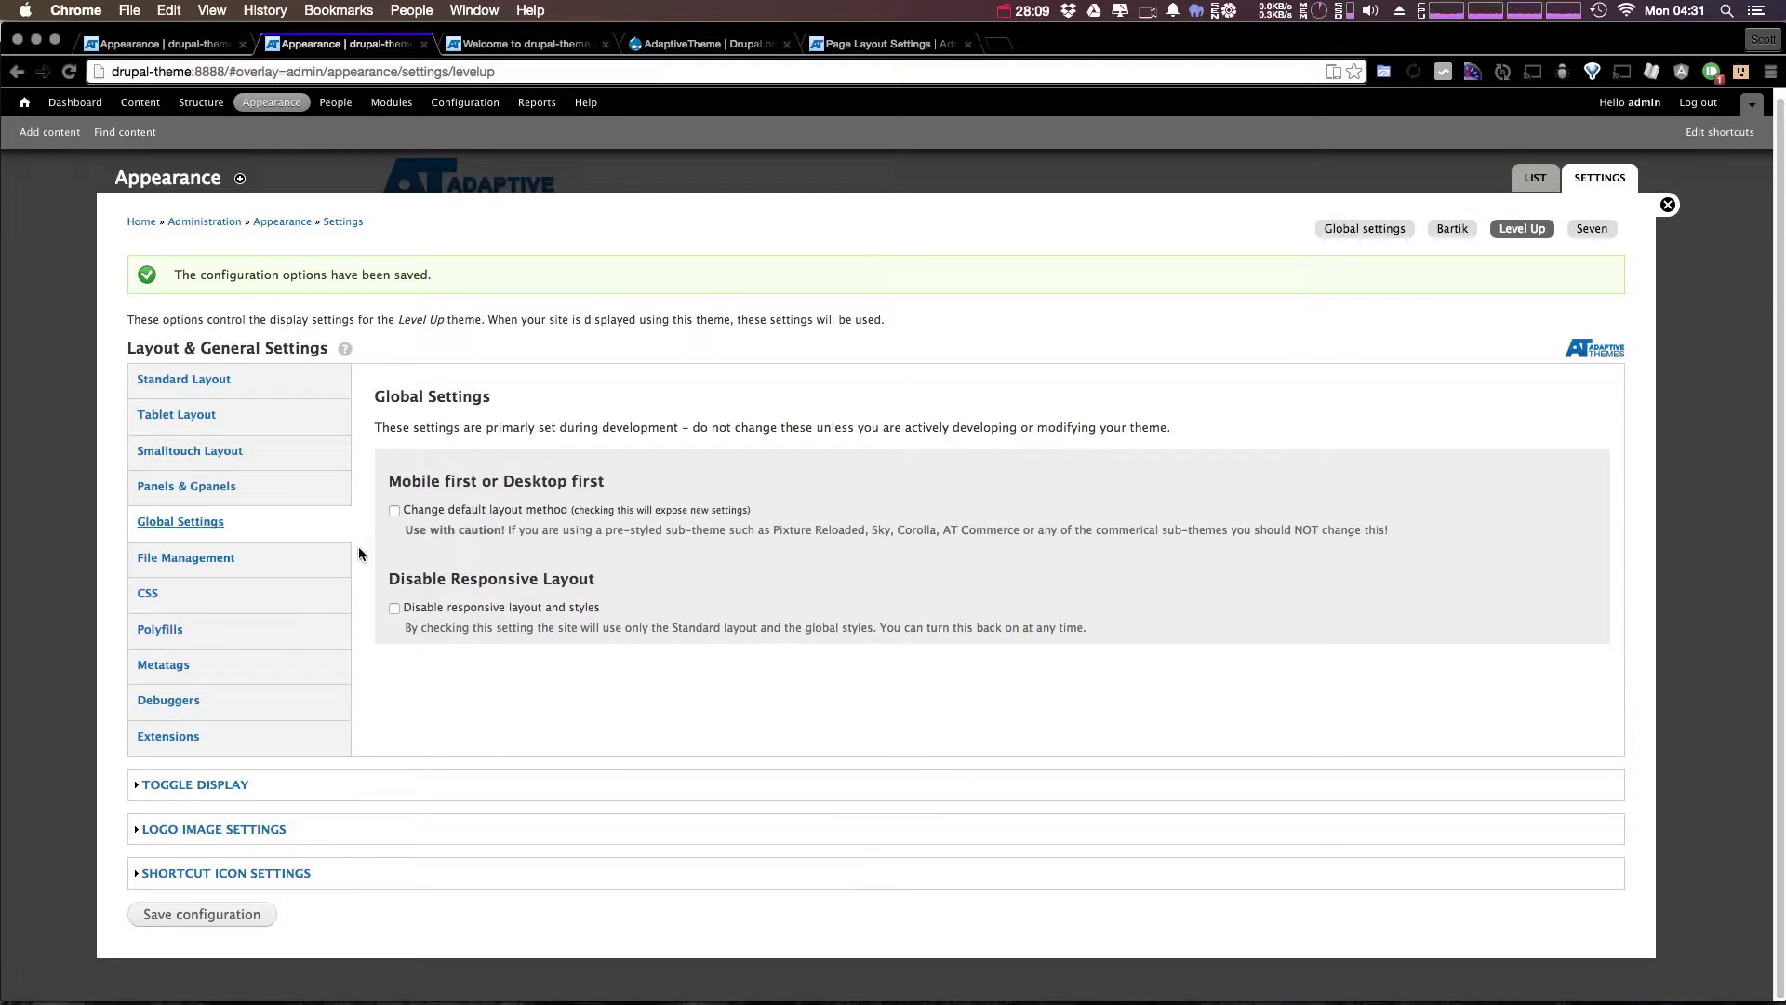
left_click(310, 559)
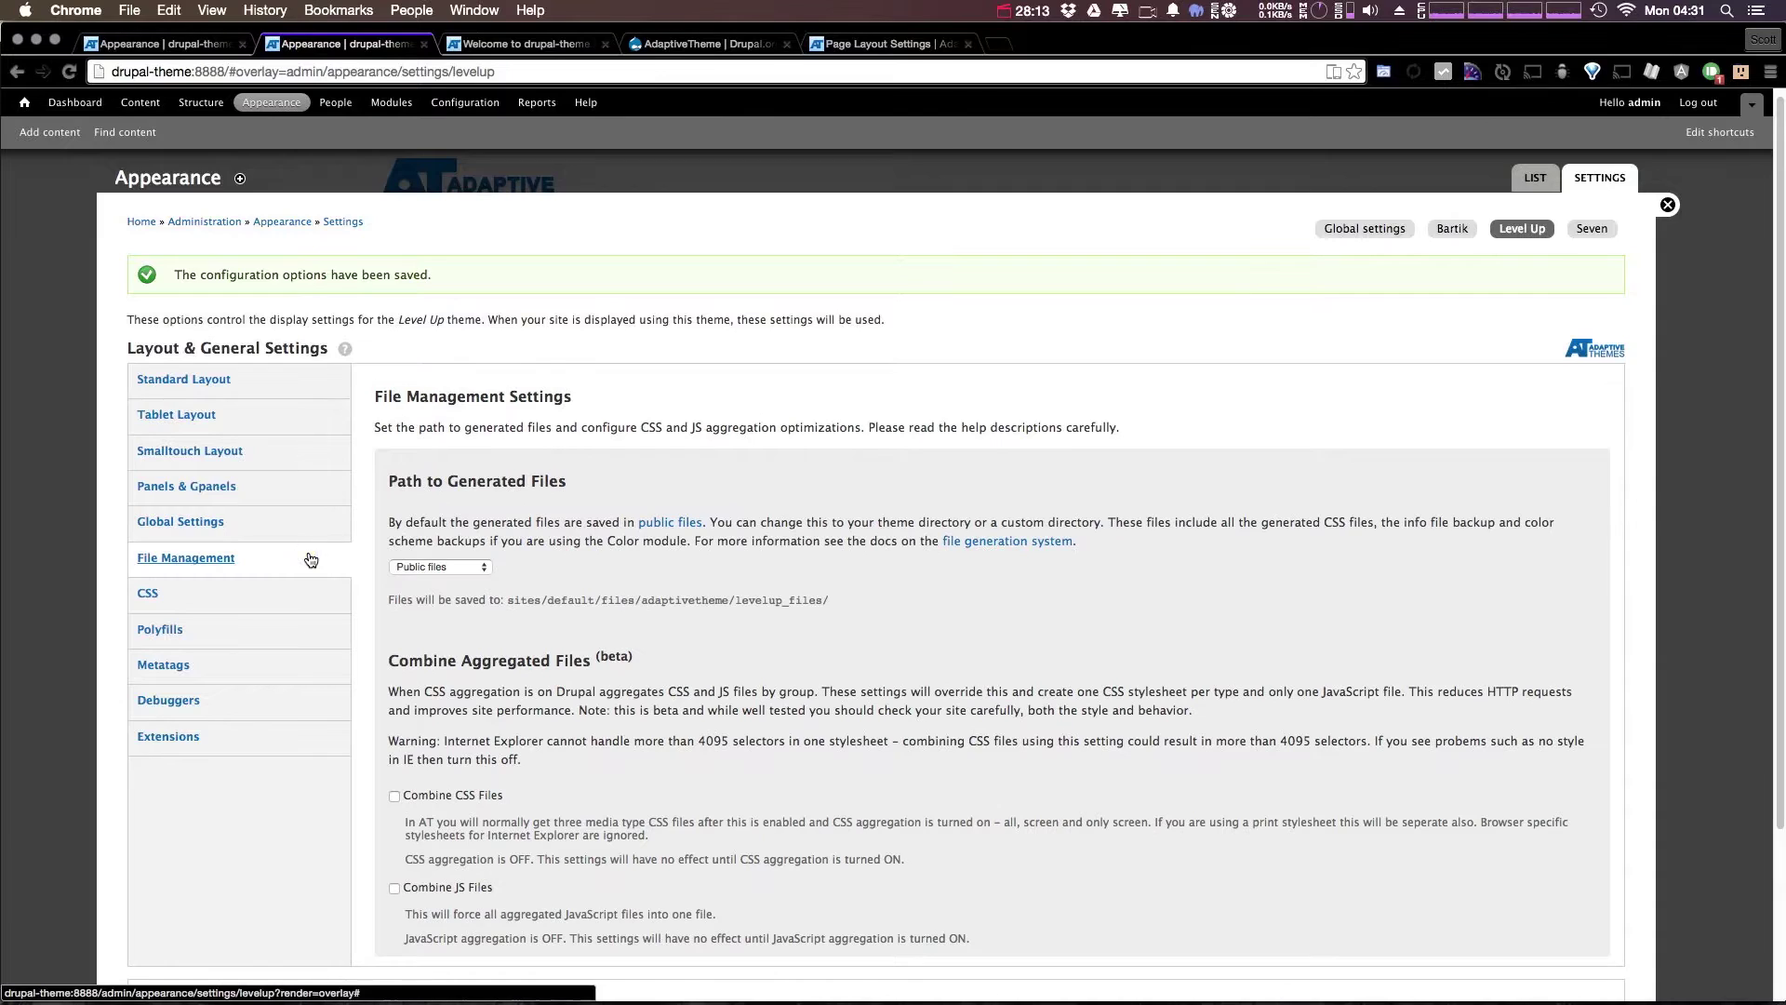
scroll(696, 649, "down", 1)
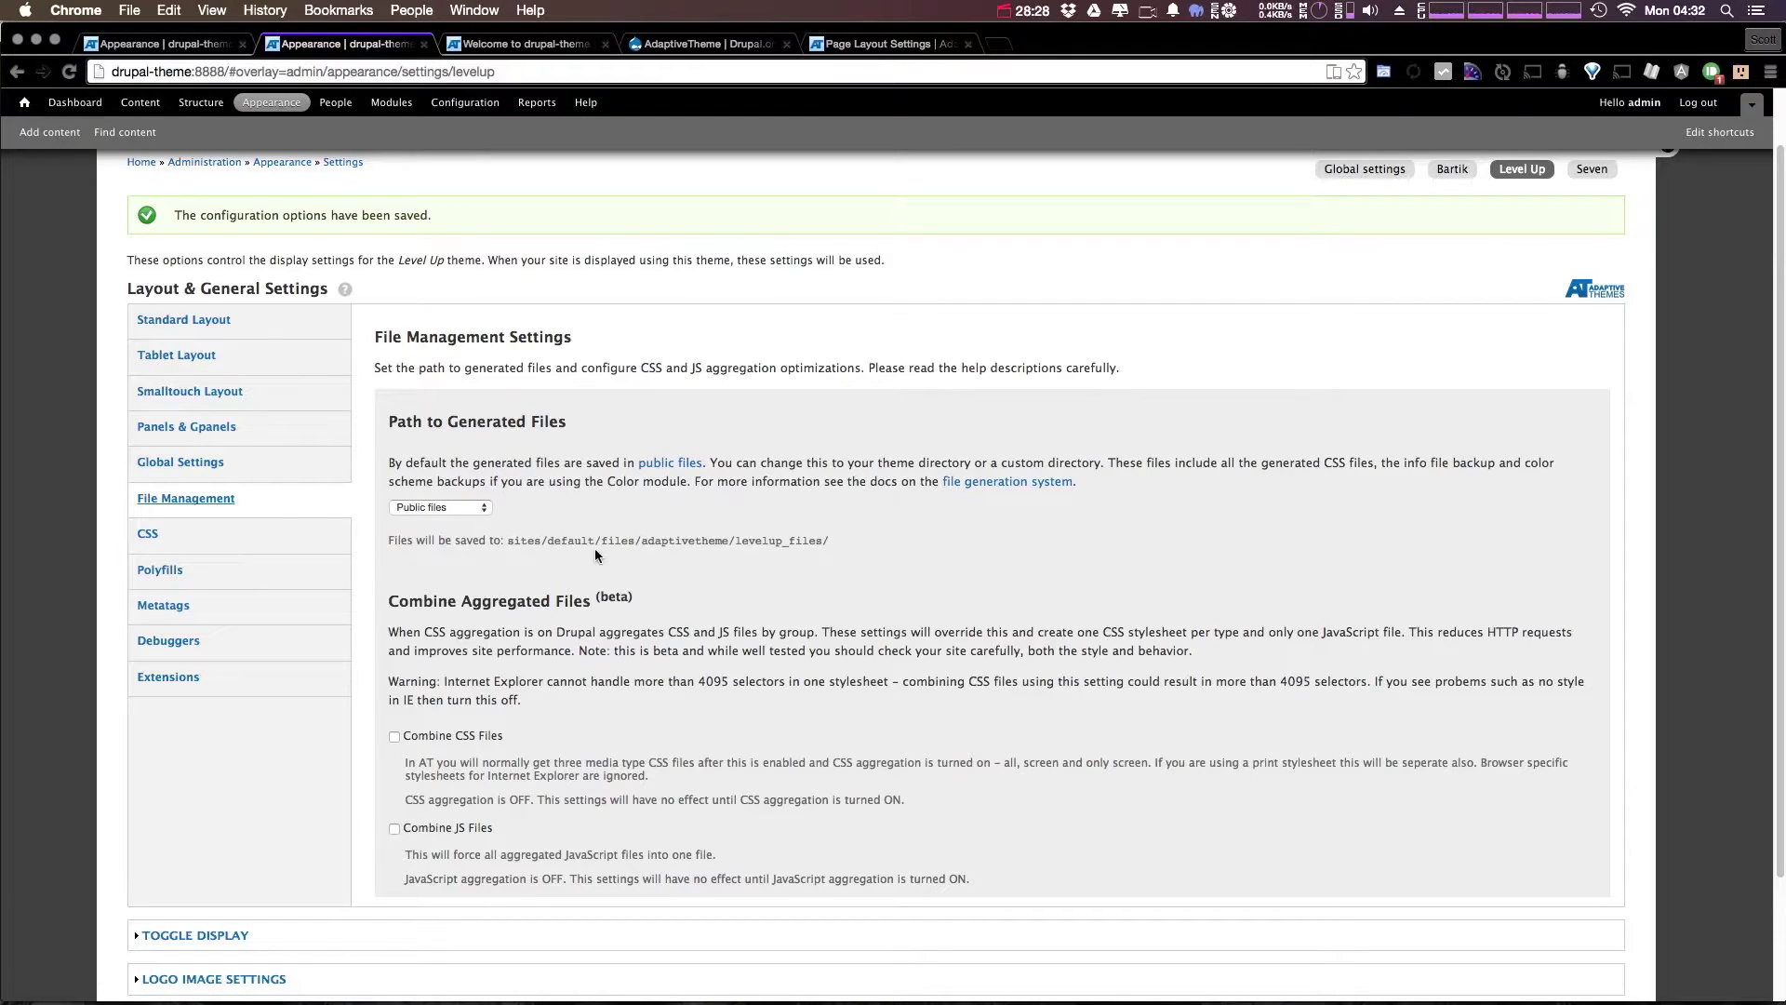
triple_click(793, 543)
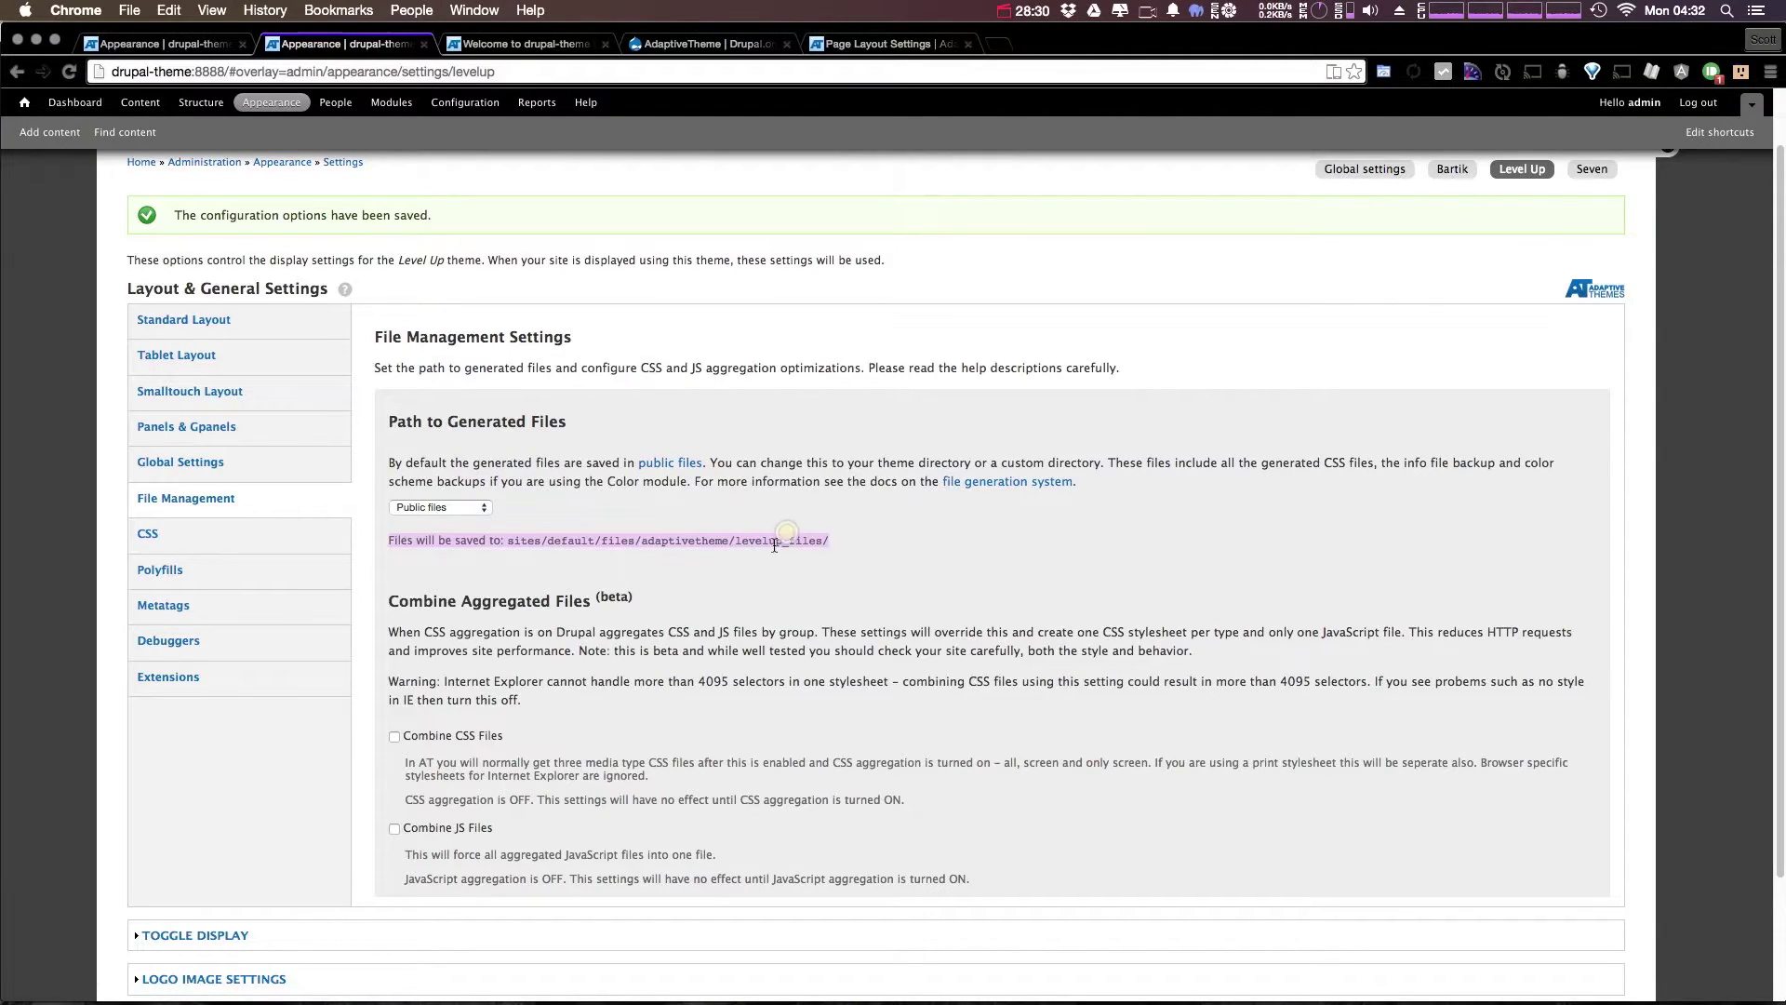
left_click(763, 554)
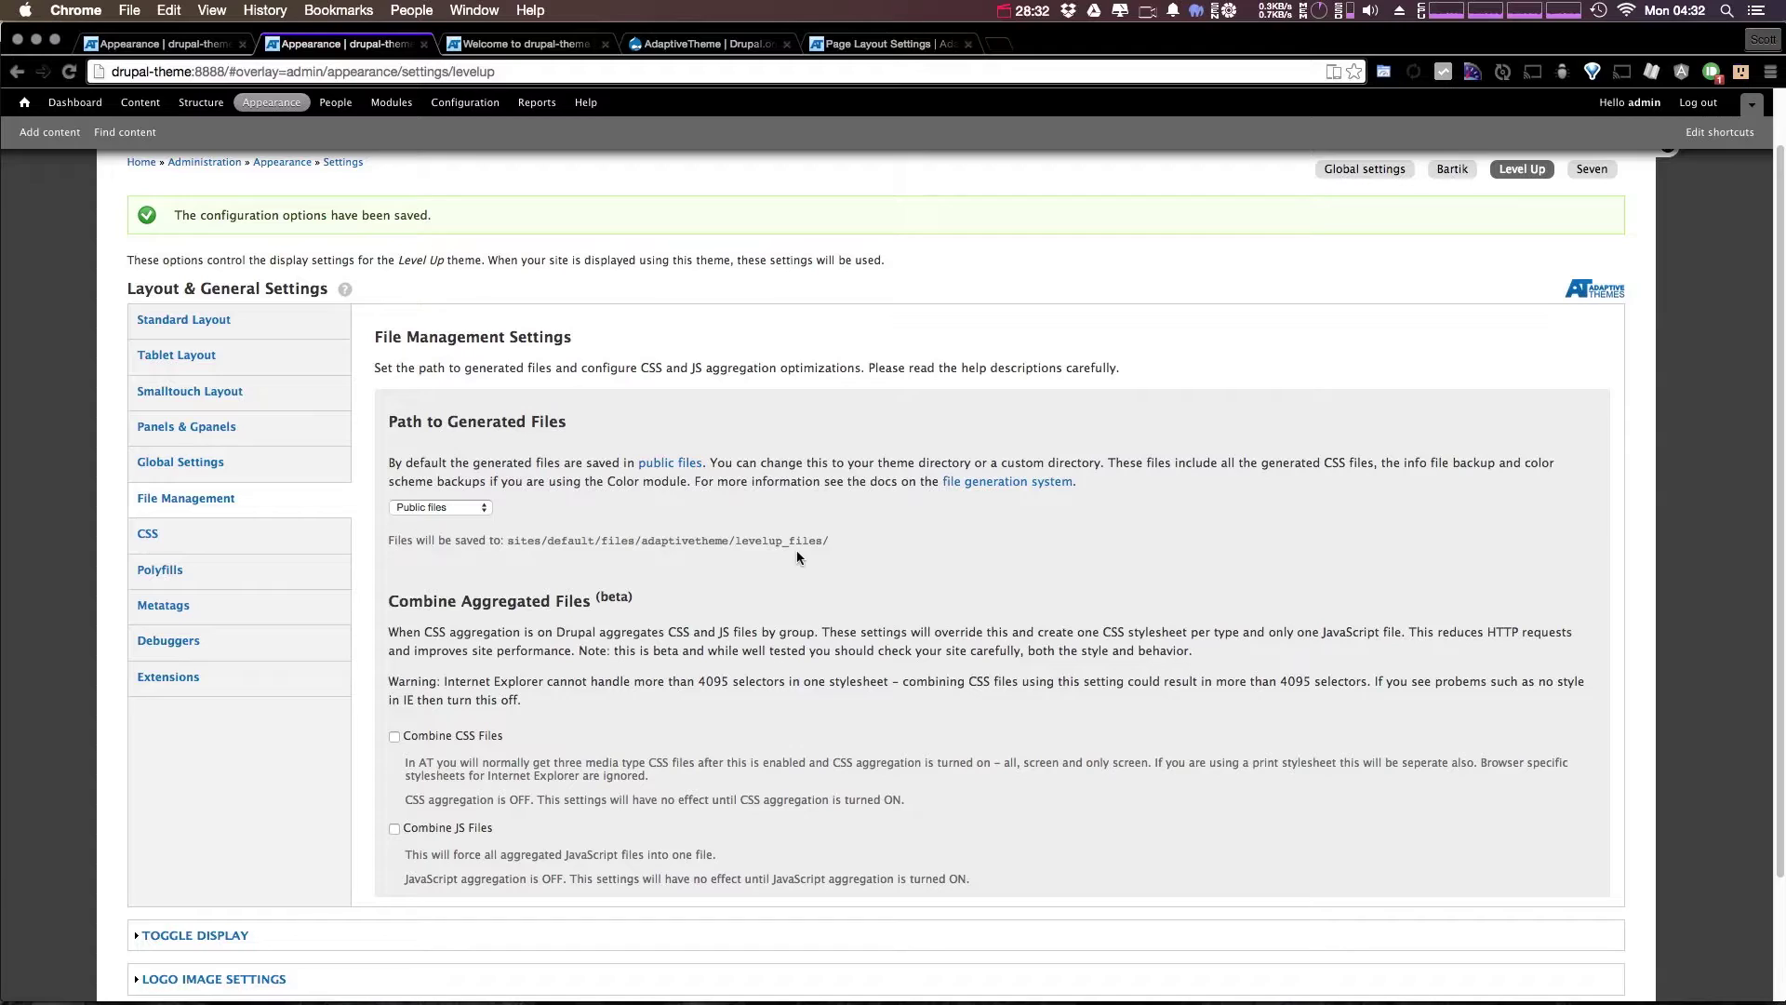
scroll(796, 550, "down", 1)
scroll(503, 527, "down", 2)
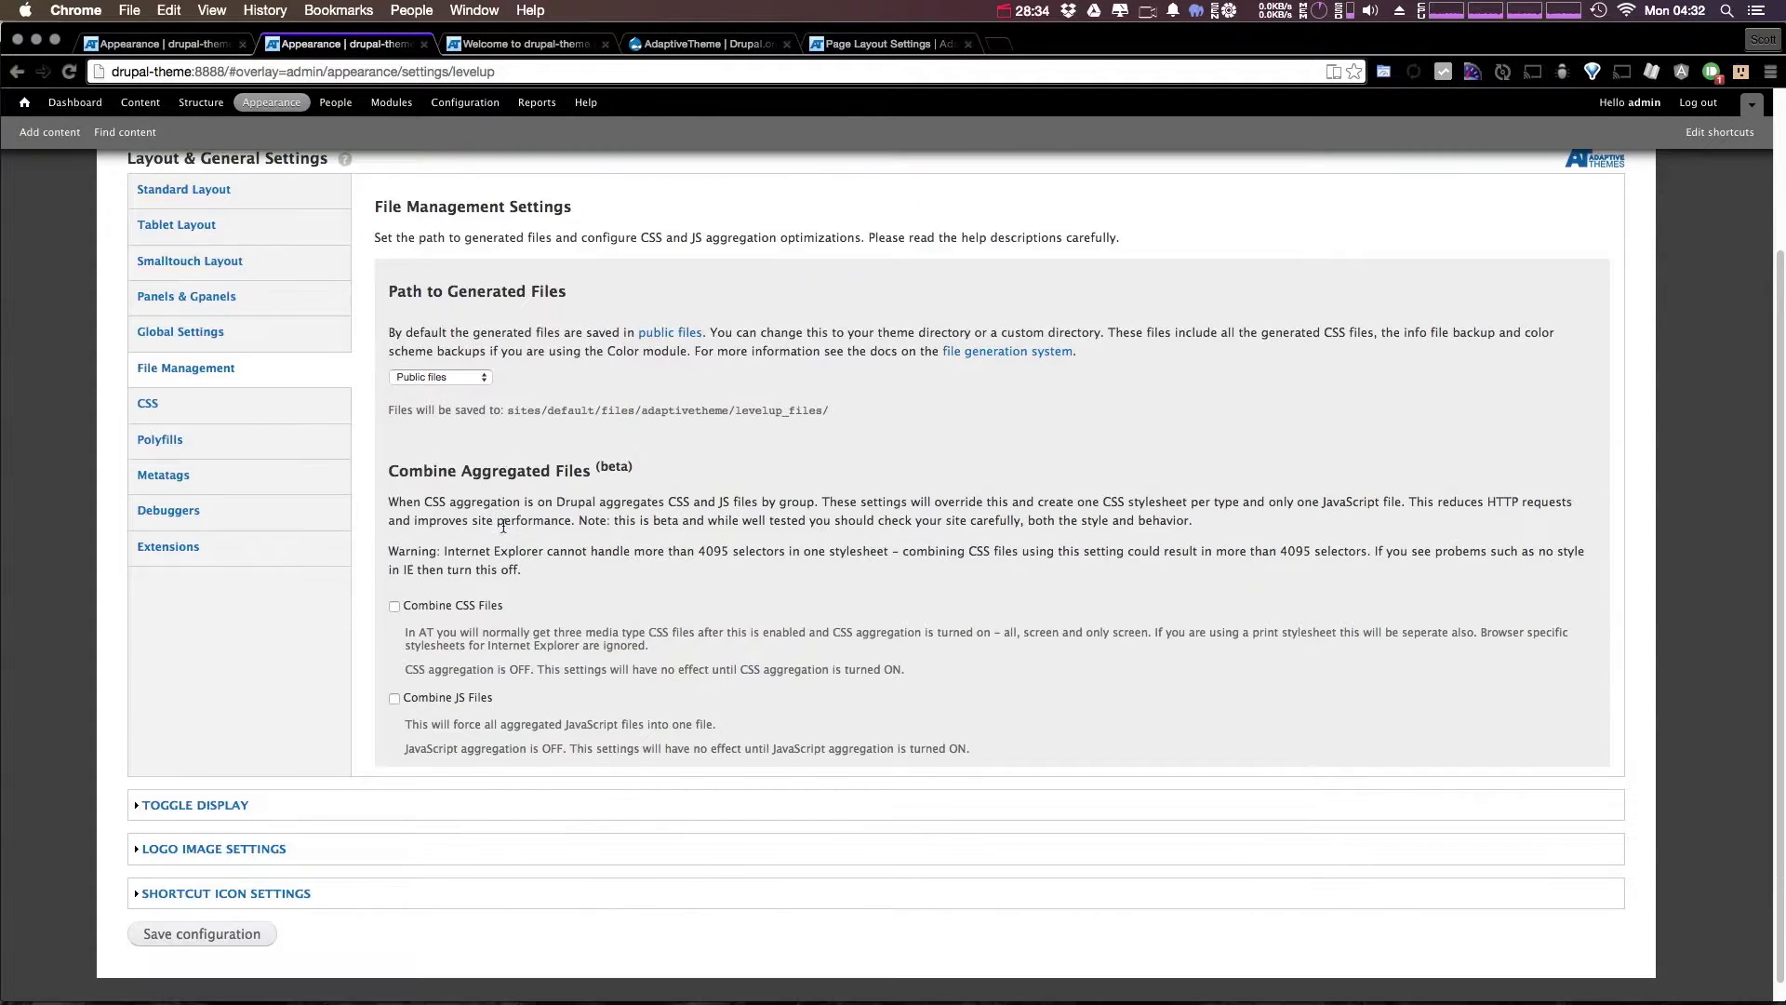
left_click(455, 607)
left_click(467, 699)
left_click(467, 699)
left_click(474, 603)
Show the CSS settings: aggregation off, responsive.custom.css enabled for media queries.
left_click(207, 407)
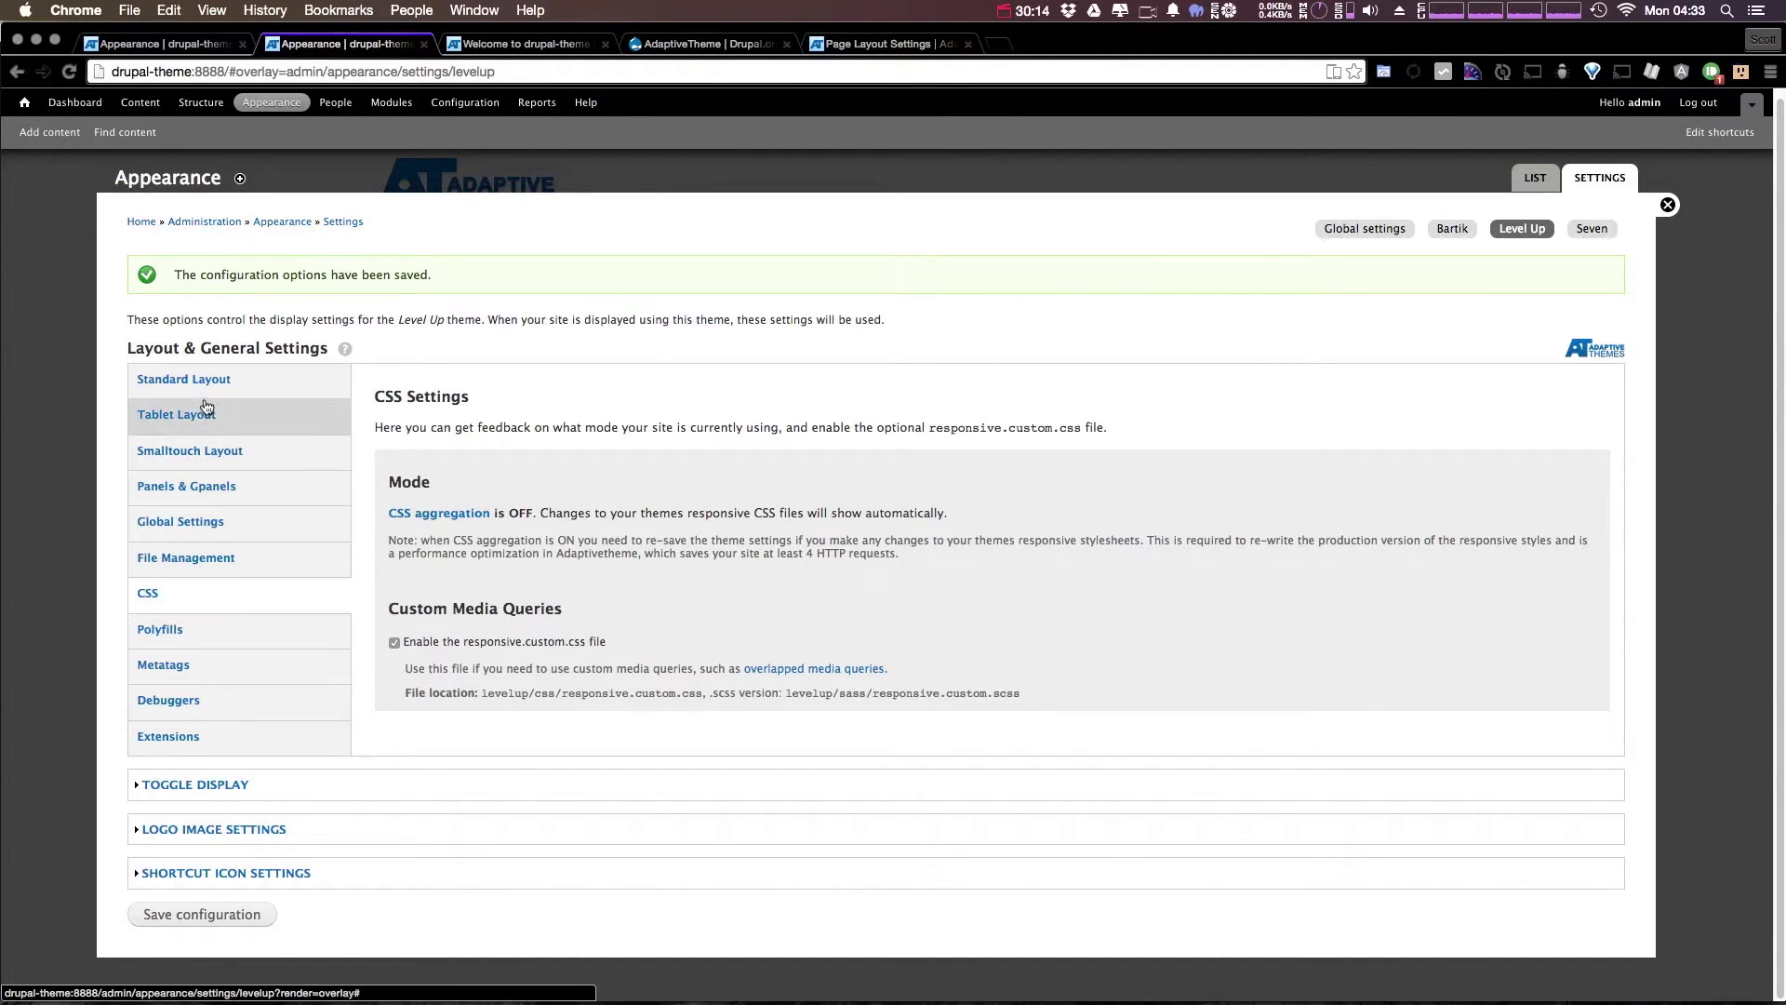
Show the Polyfills settings and highlight the IE6-7 note beside Fix CSS rounding errors.
left_click(206, 624)
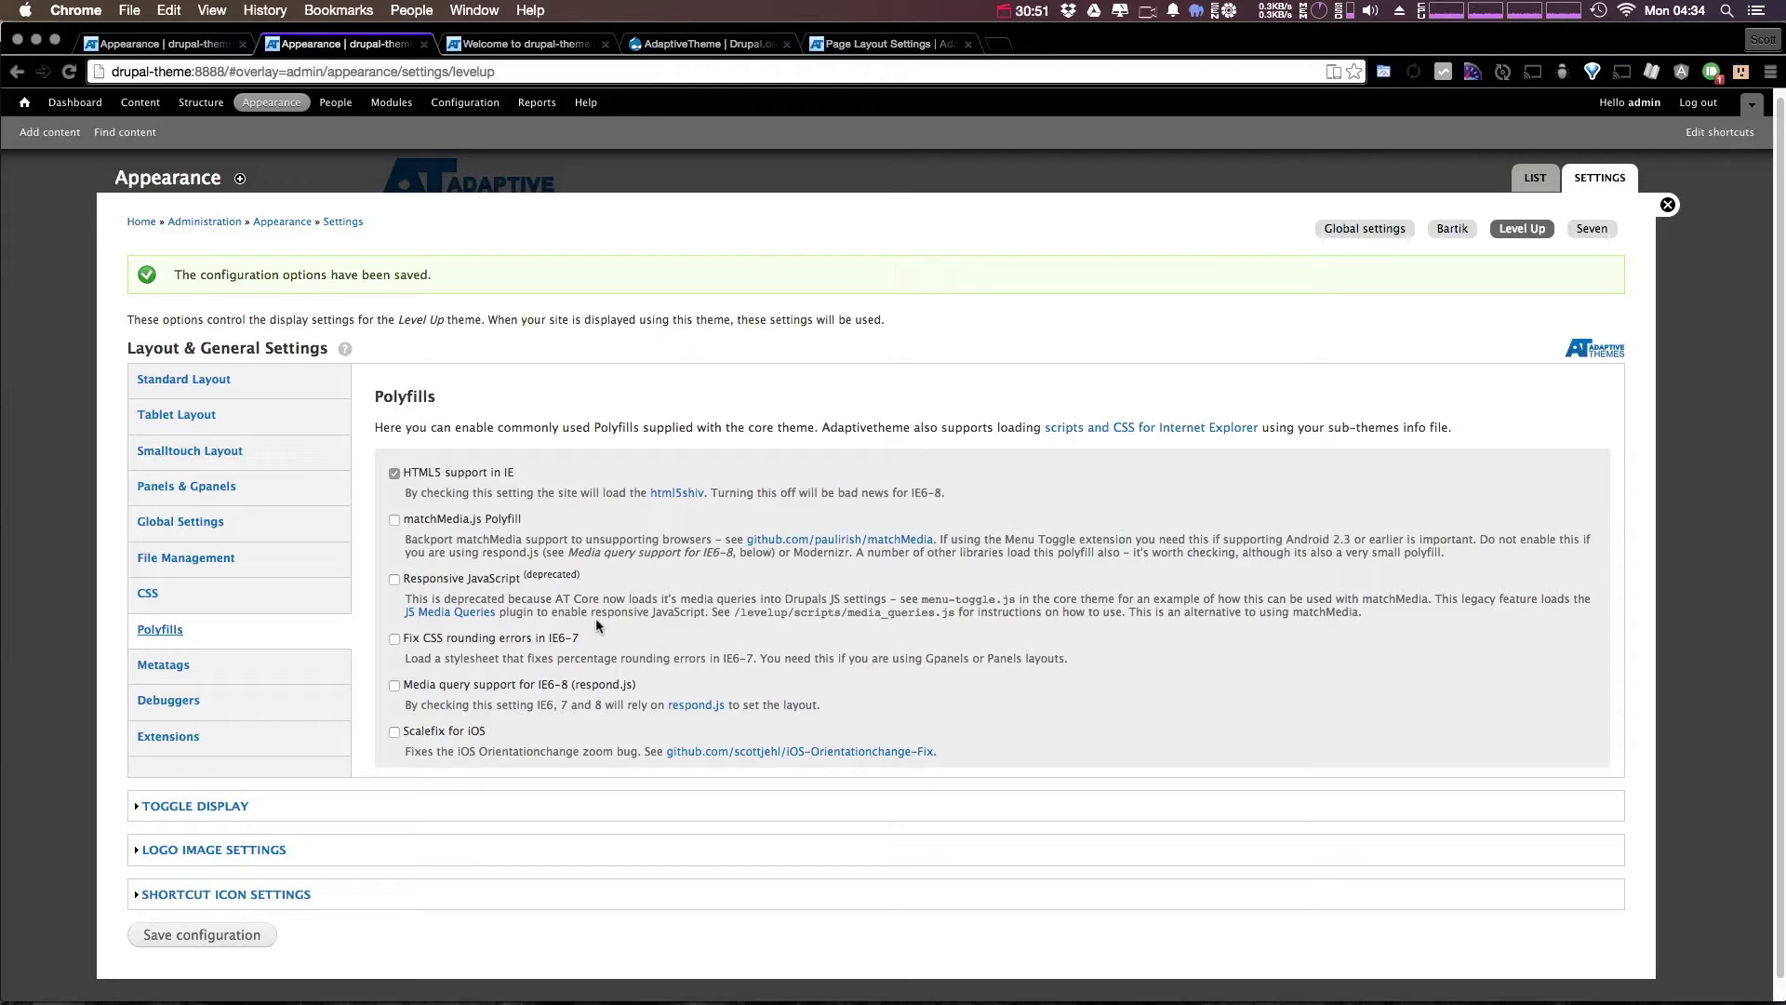
left_click_drag(582, 638, 538, 636)
Review the Mobile Metatags viewport value, then bring up the Debuggers settings with Highlight regions enabled.
left_click(247, 673)
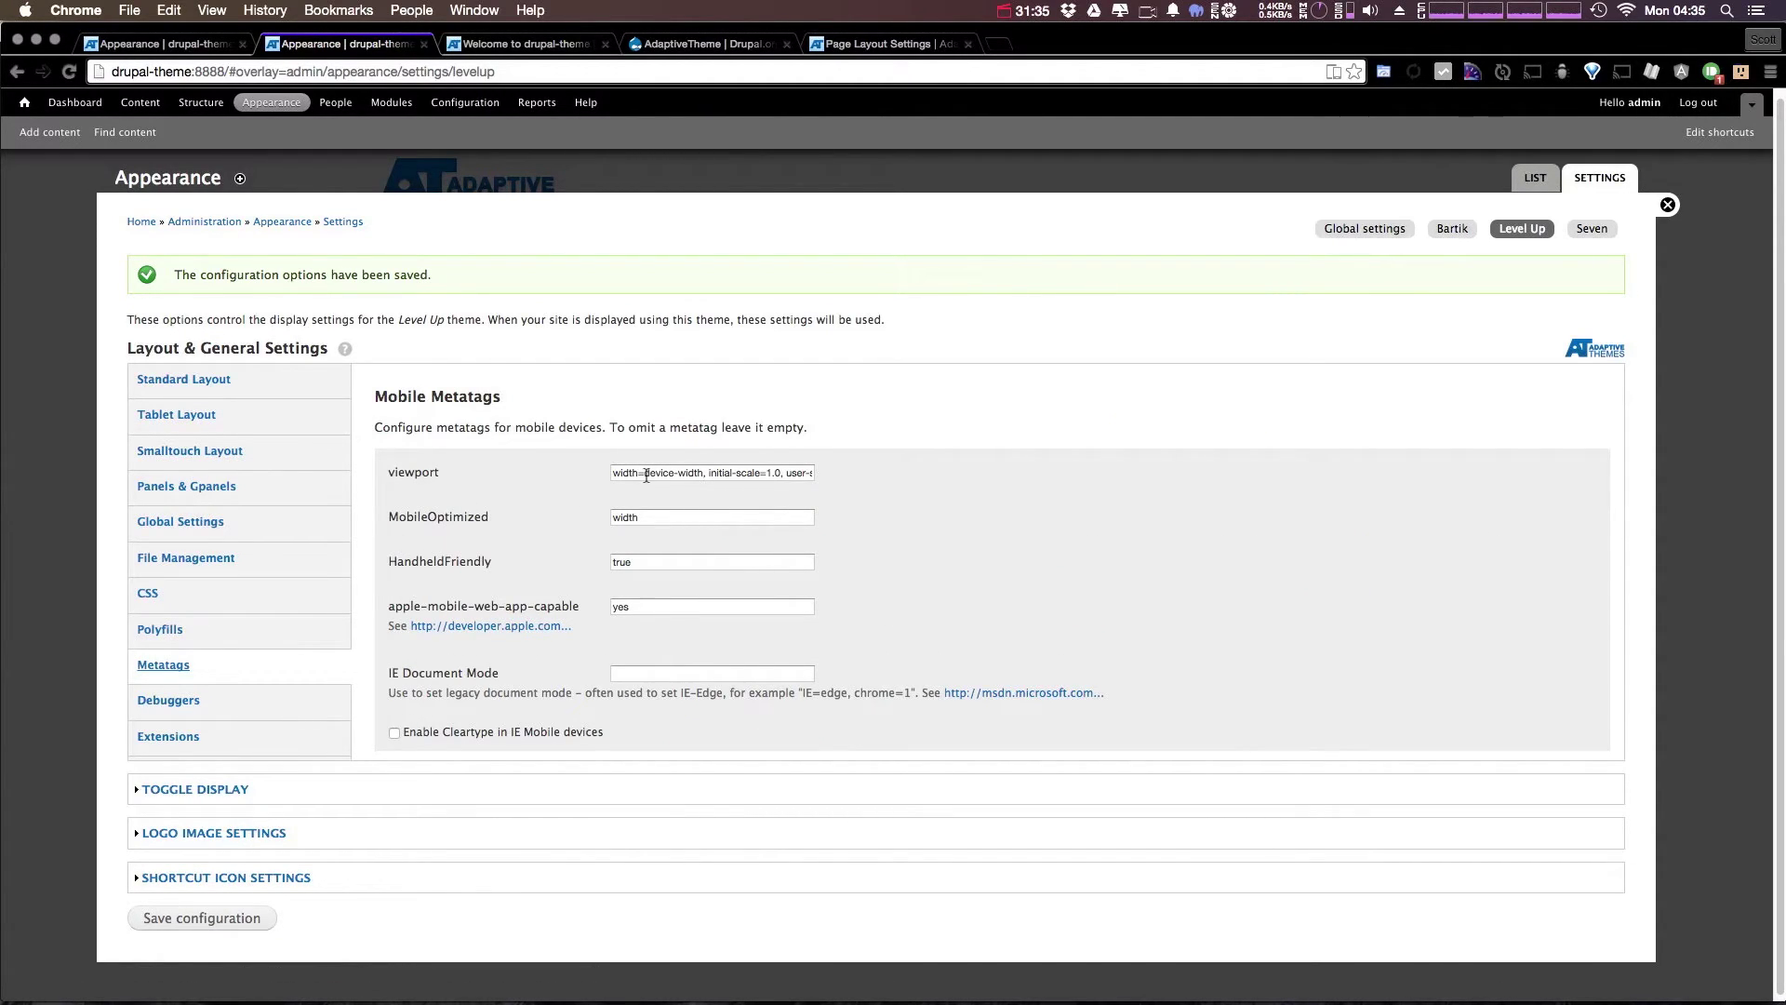
left_click_drag(645, 475, 812, 476)
left_click(752, 477)
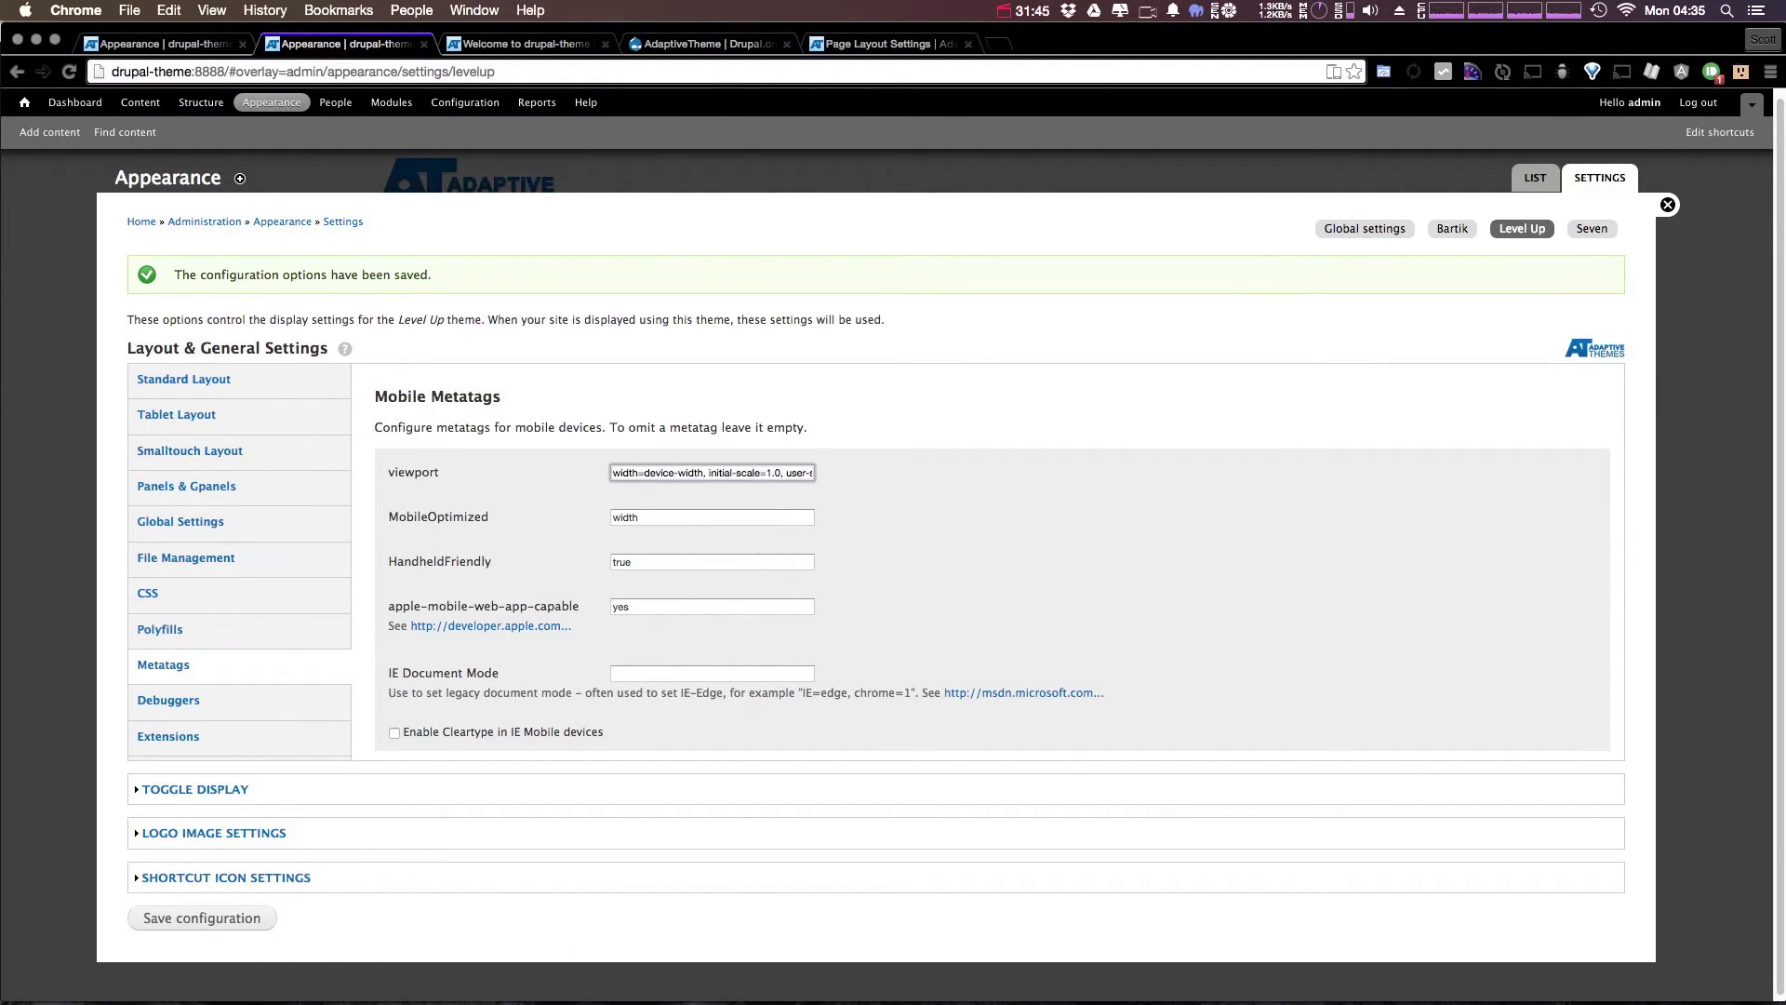
left_click(140, 704)
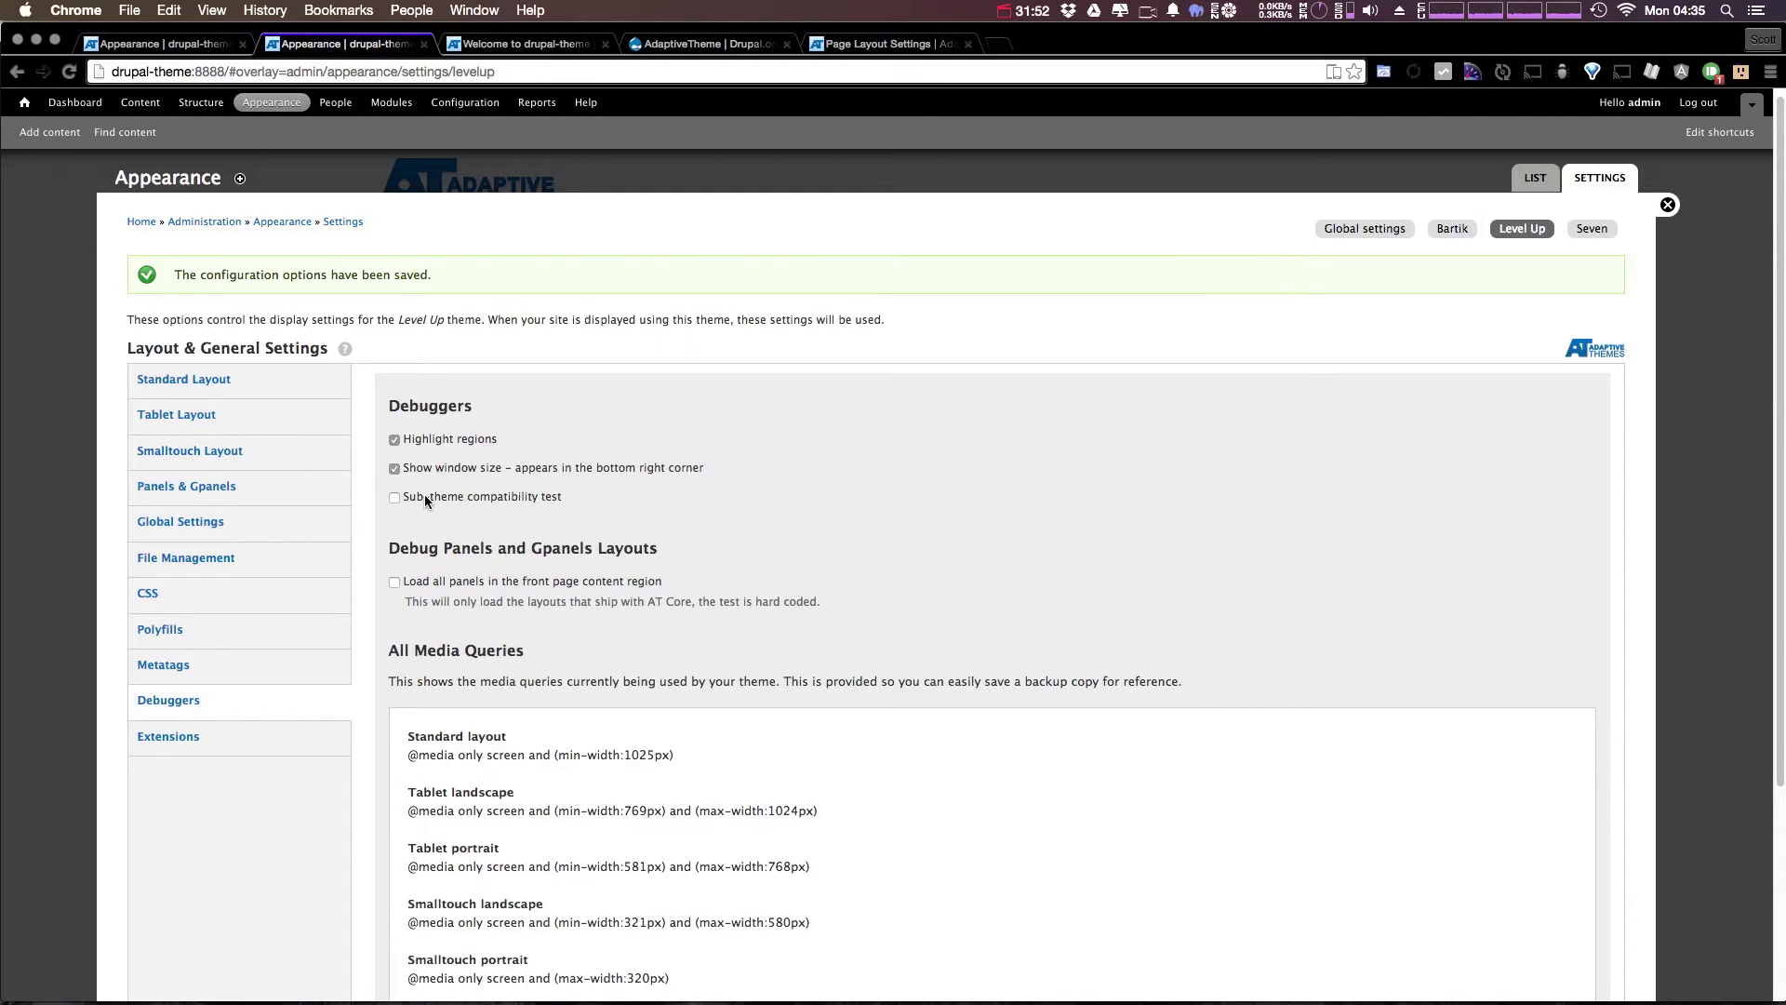
Save the Level Up configuration with Highlight regions and Show window size enabled.
scroll(433, 494, "down", 2)
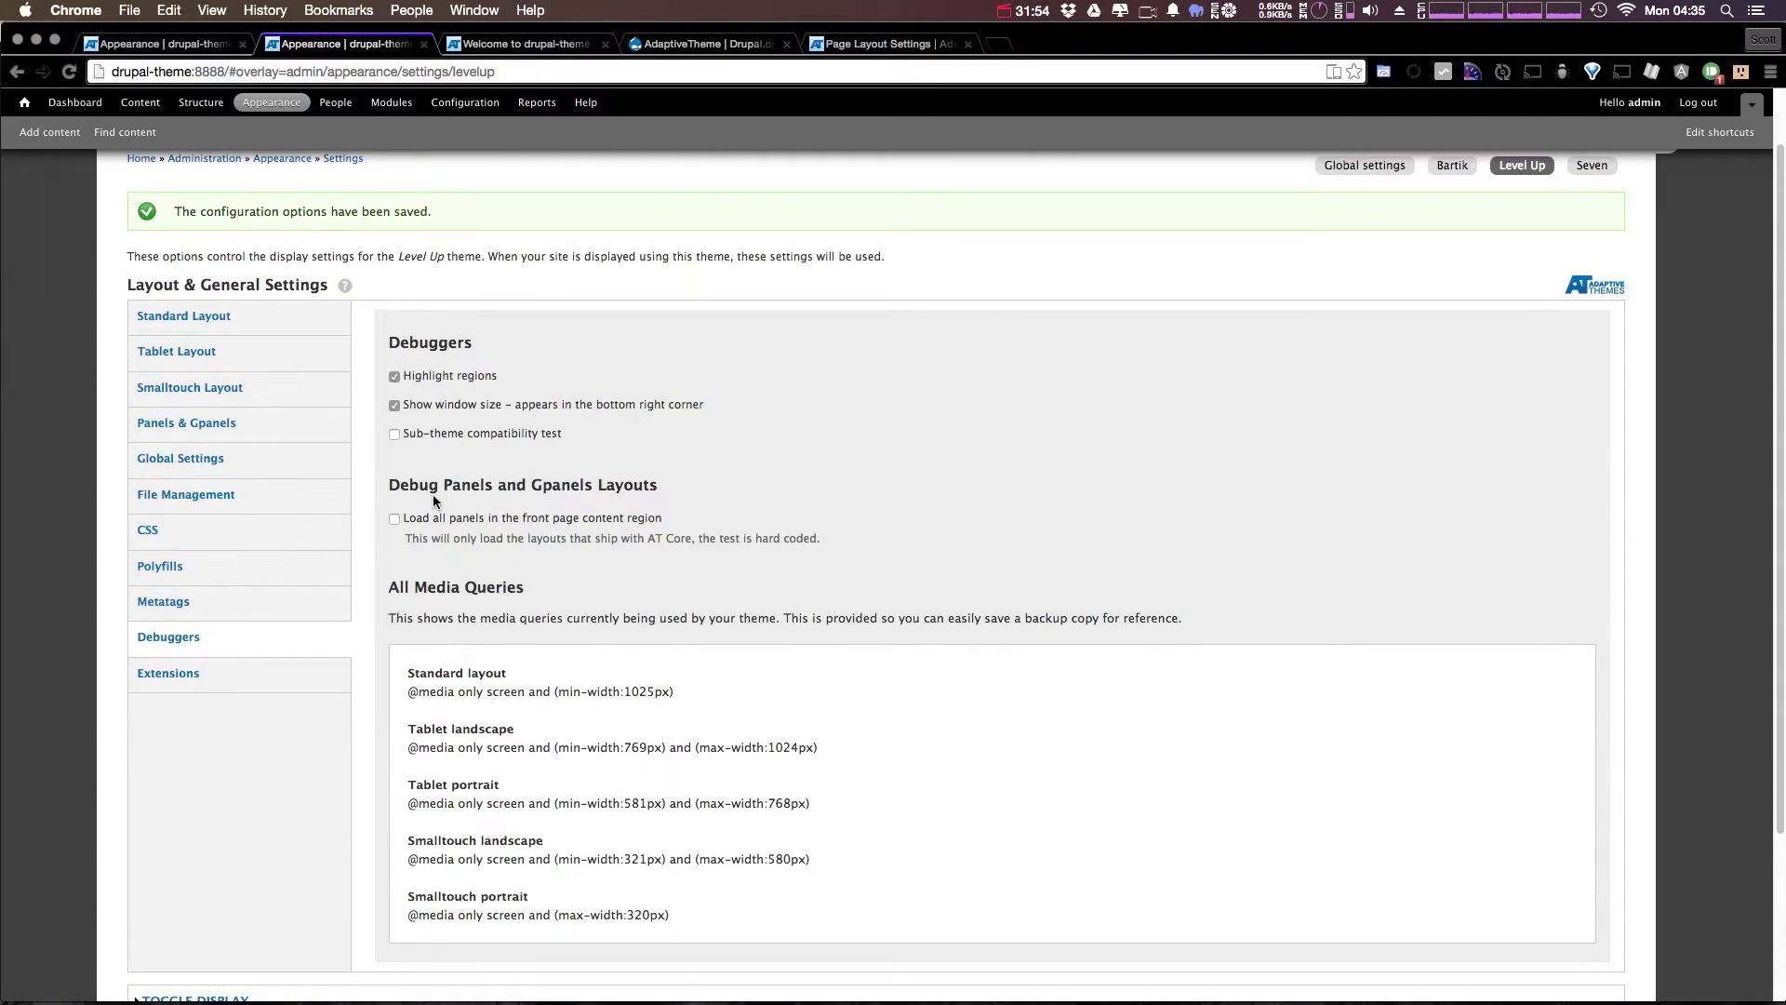
scroll(433, 500, "down", 5)
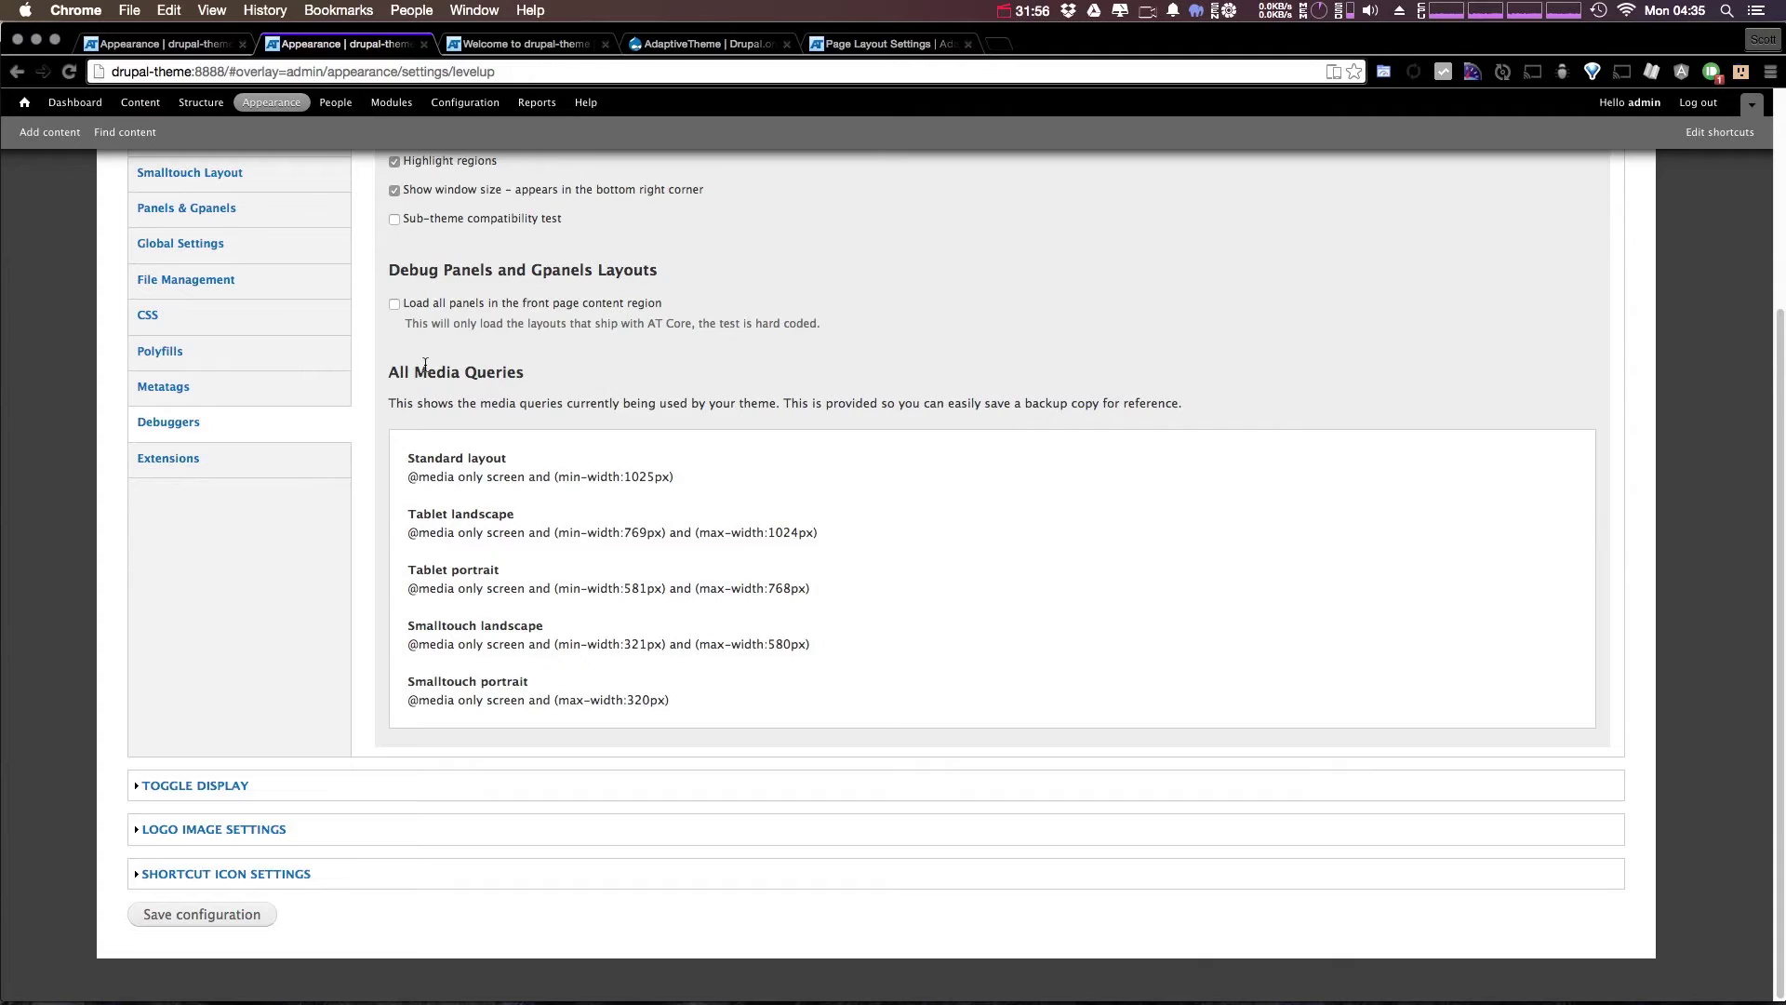
left_click(167, 914)
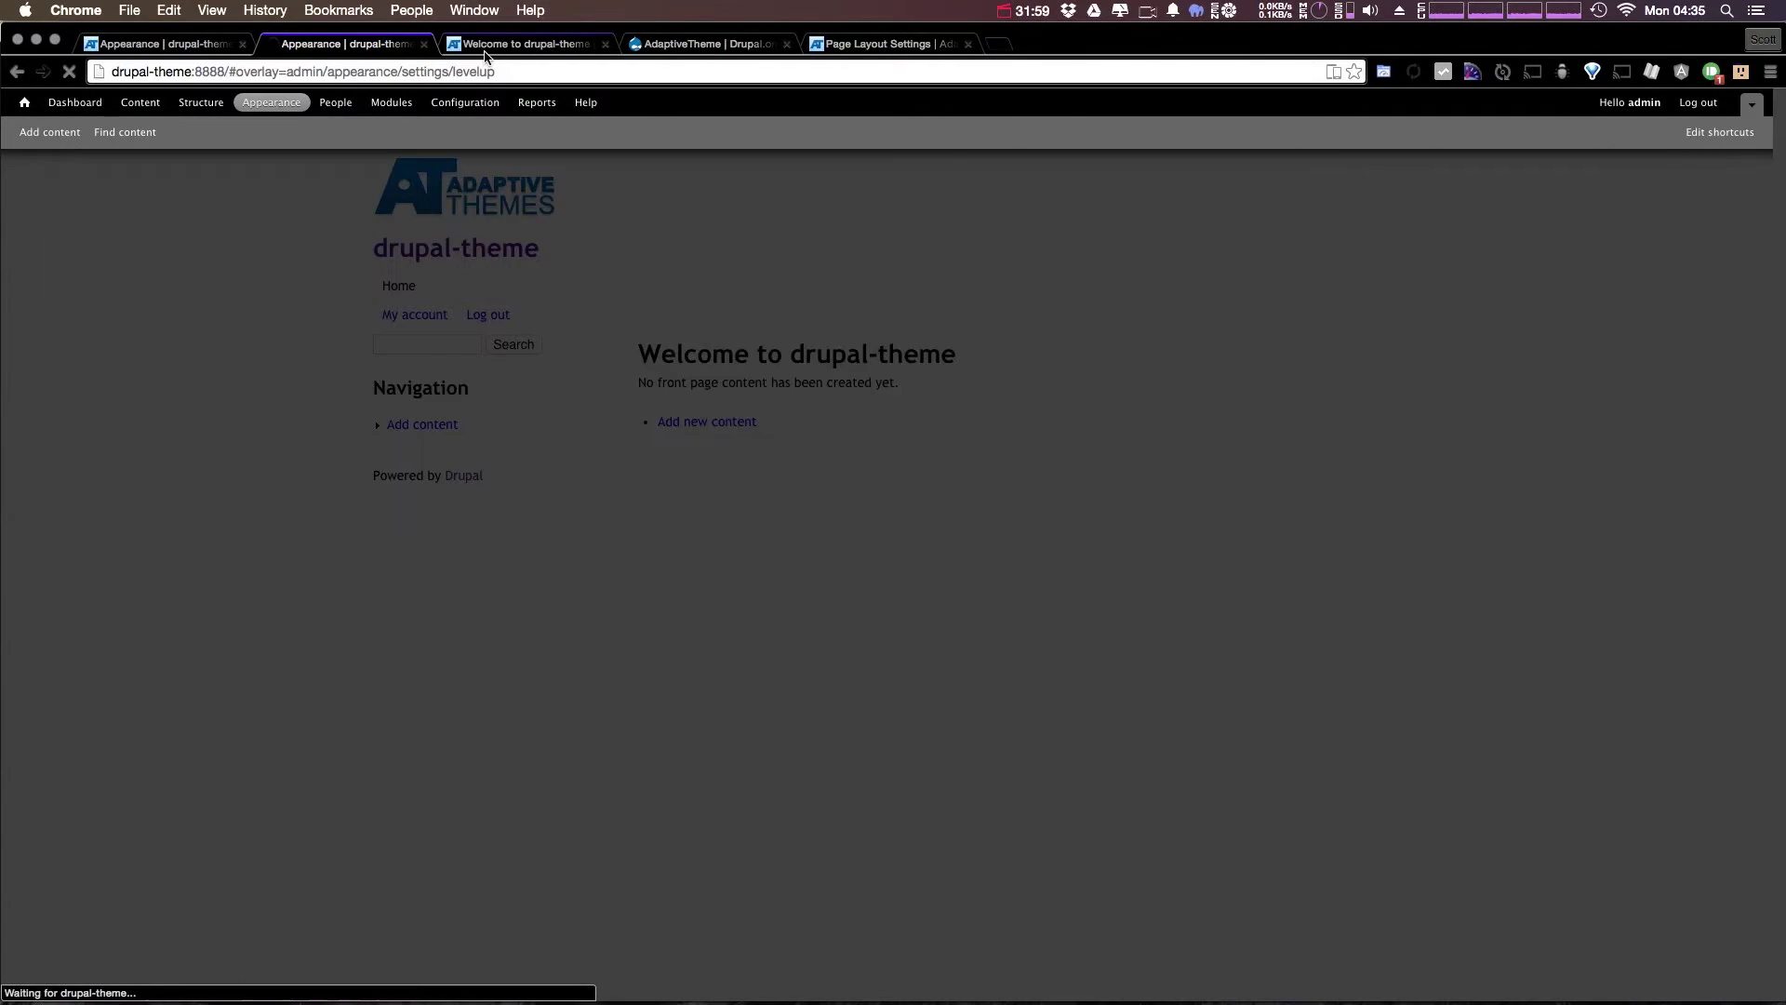
Reload the front page to show region outlines and narrow it to about 1037x981.
left_click(492, 45)
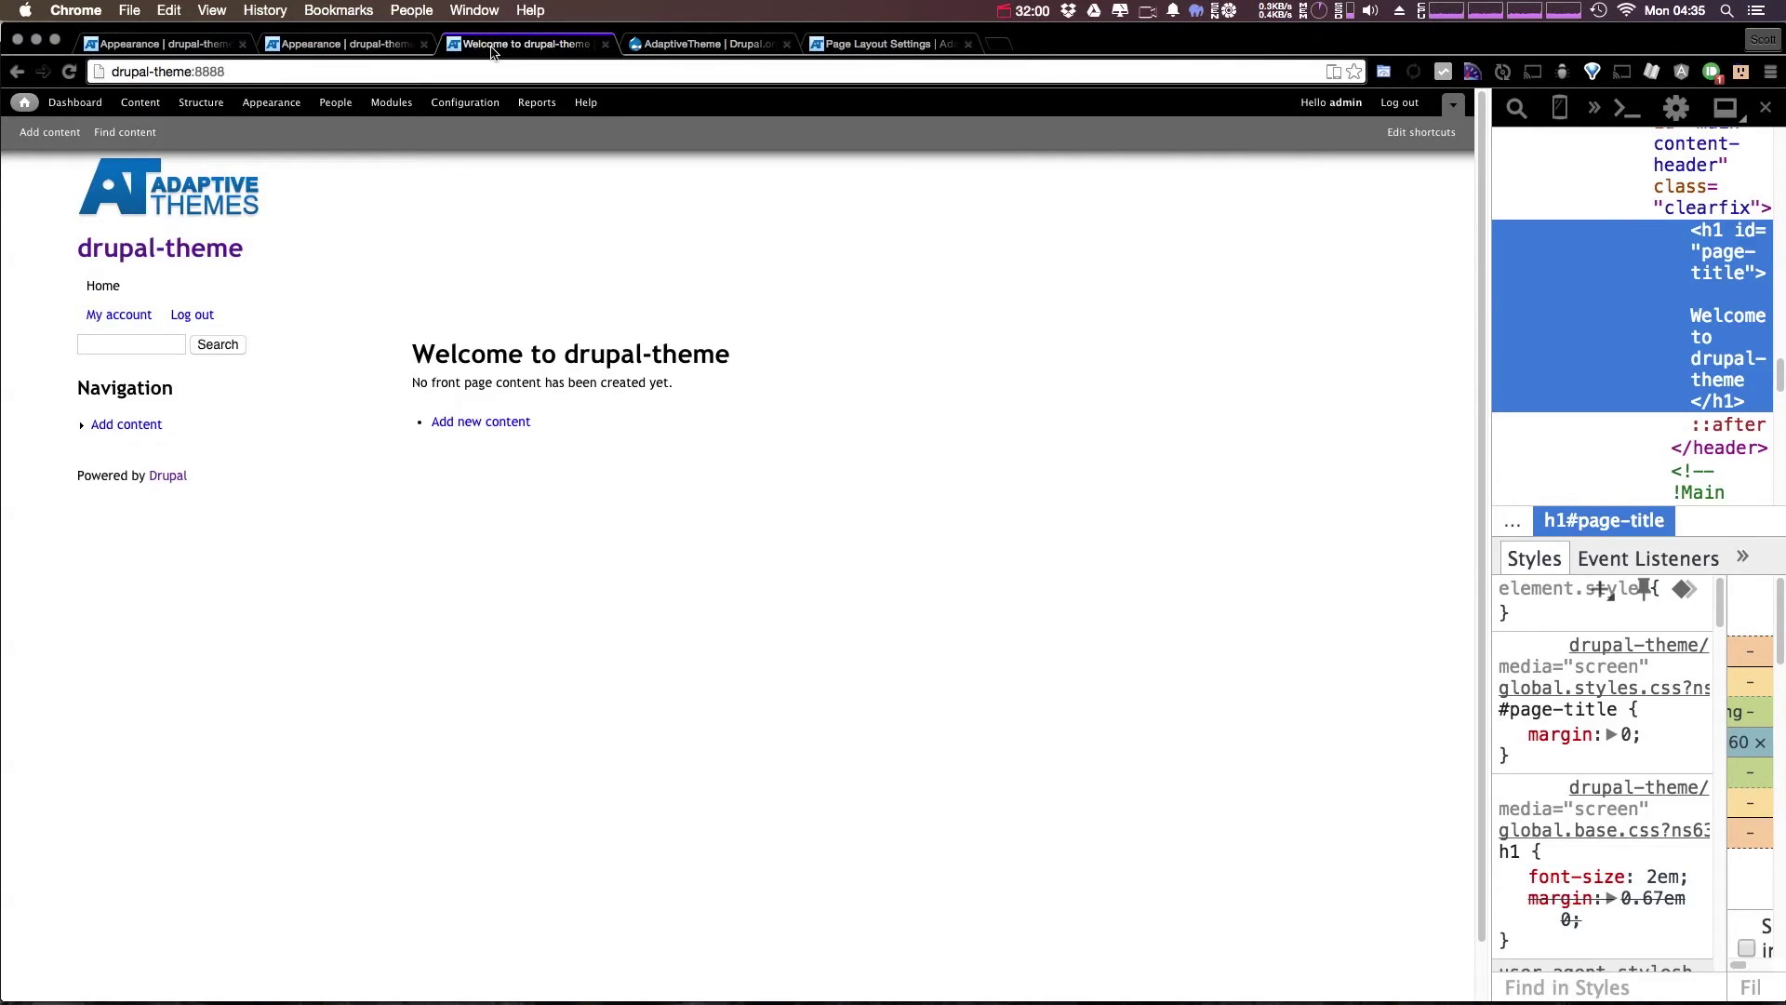
key("super+r")
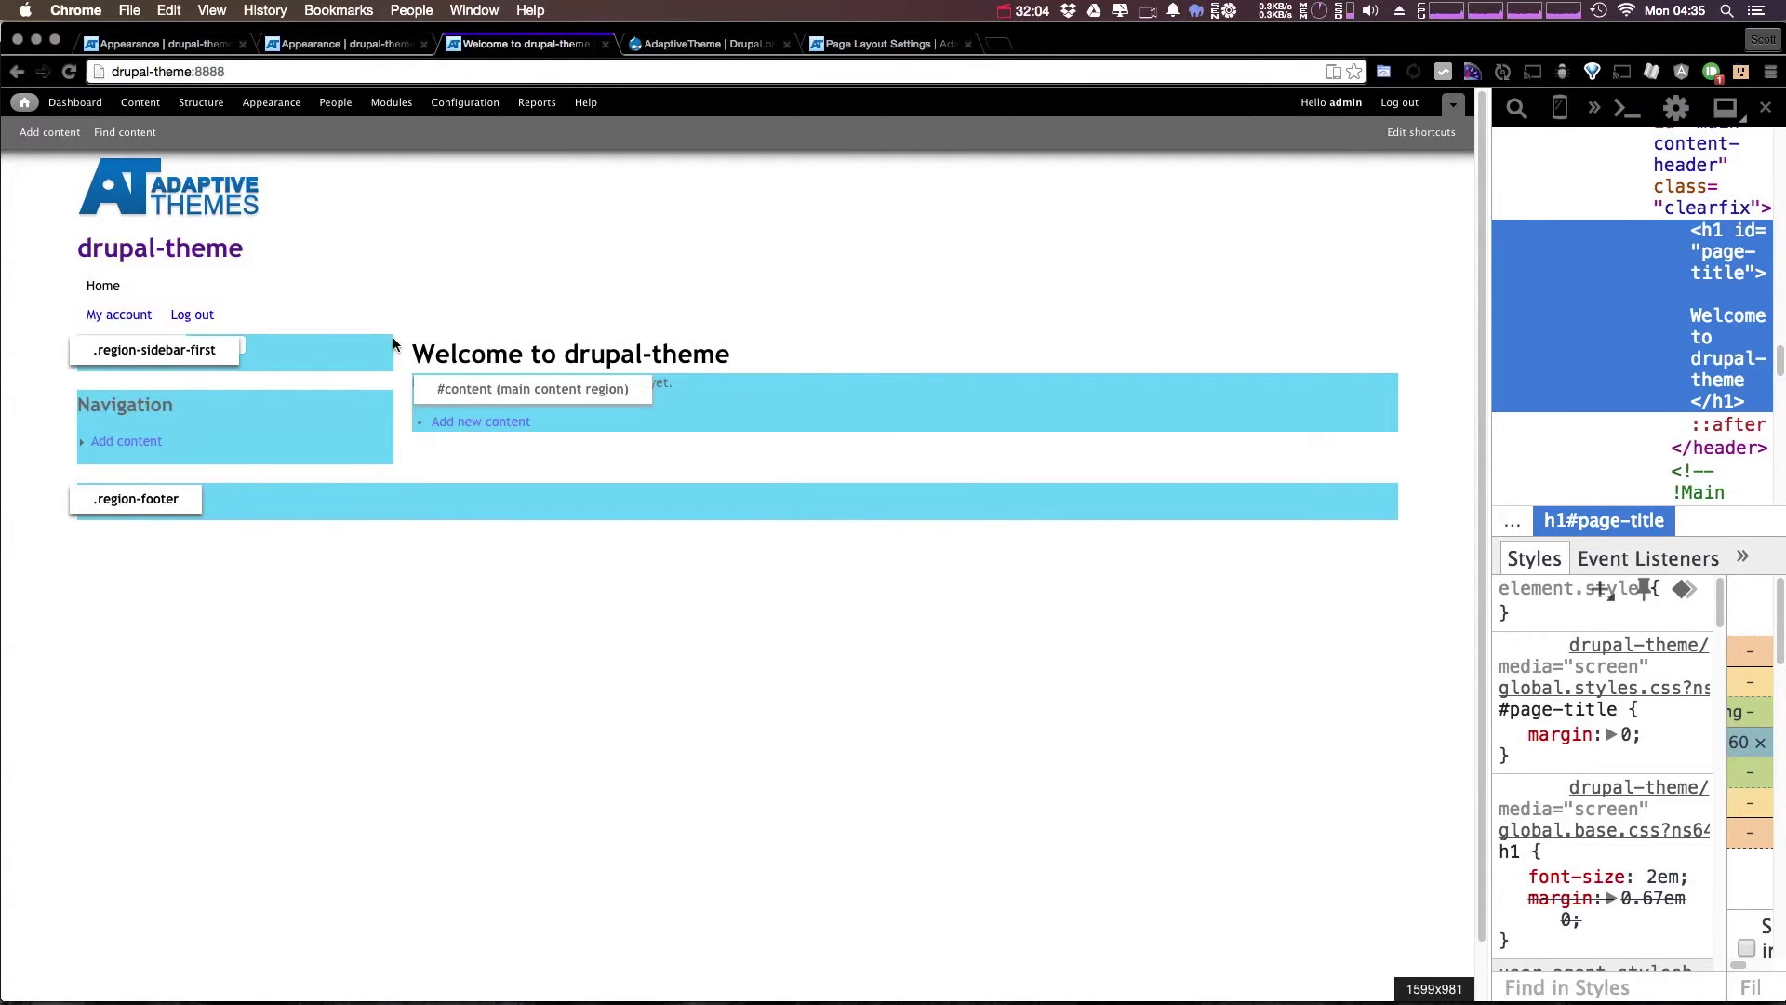
left_click(638, 390)
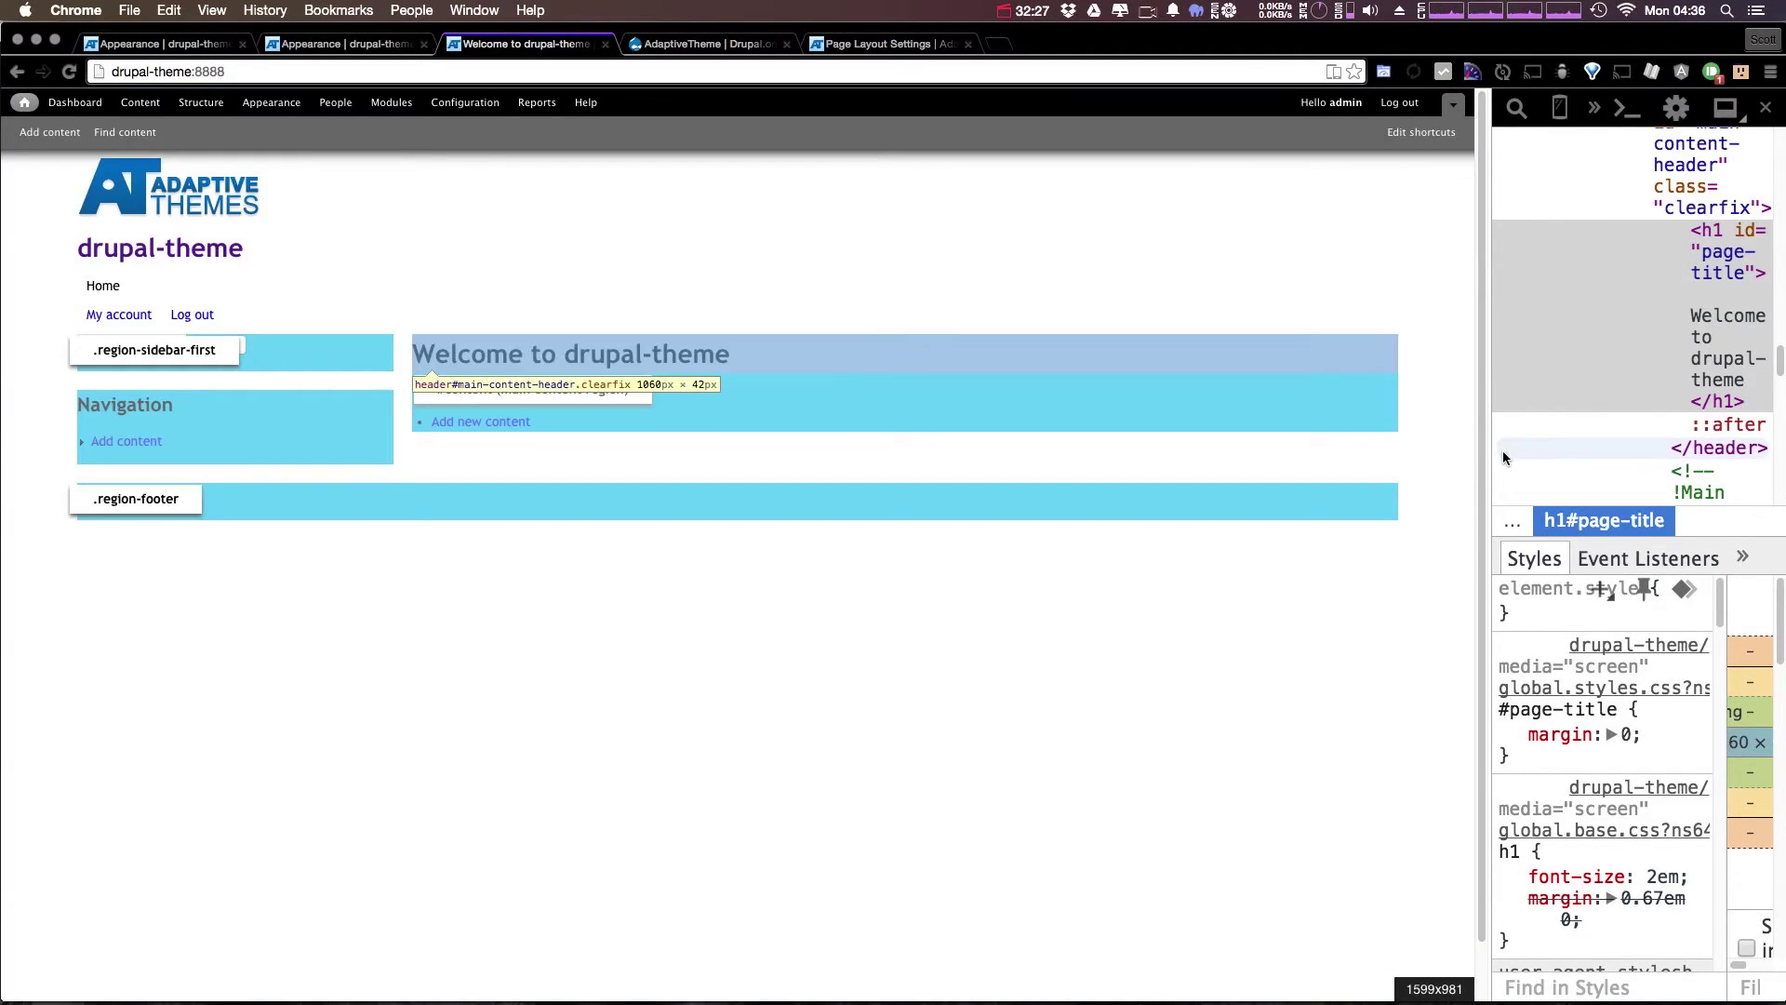
left_click_drag(1488, 469, 951, 998)
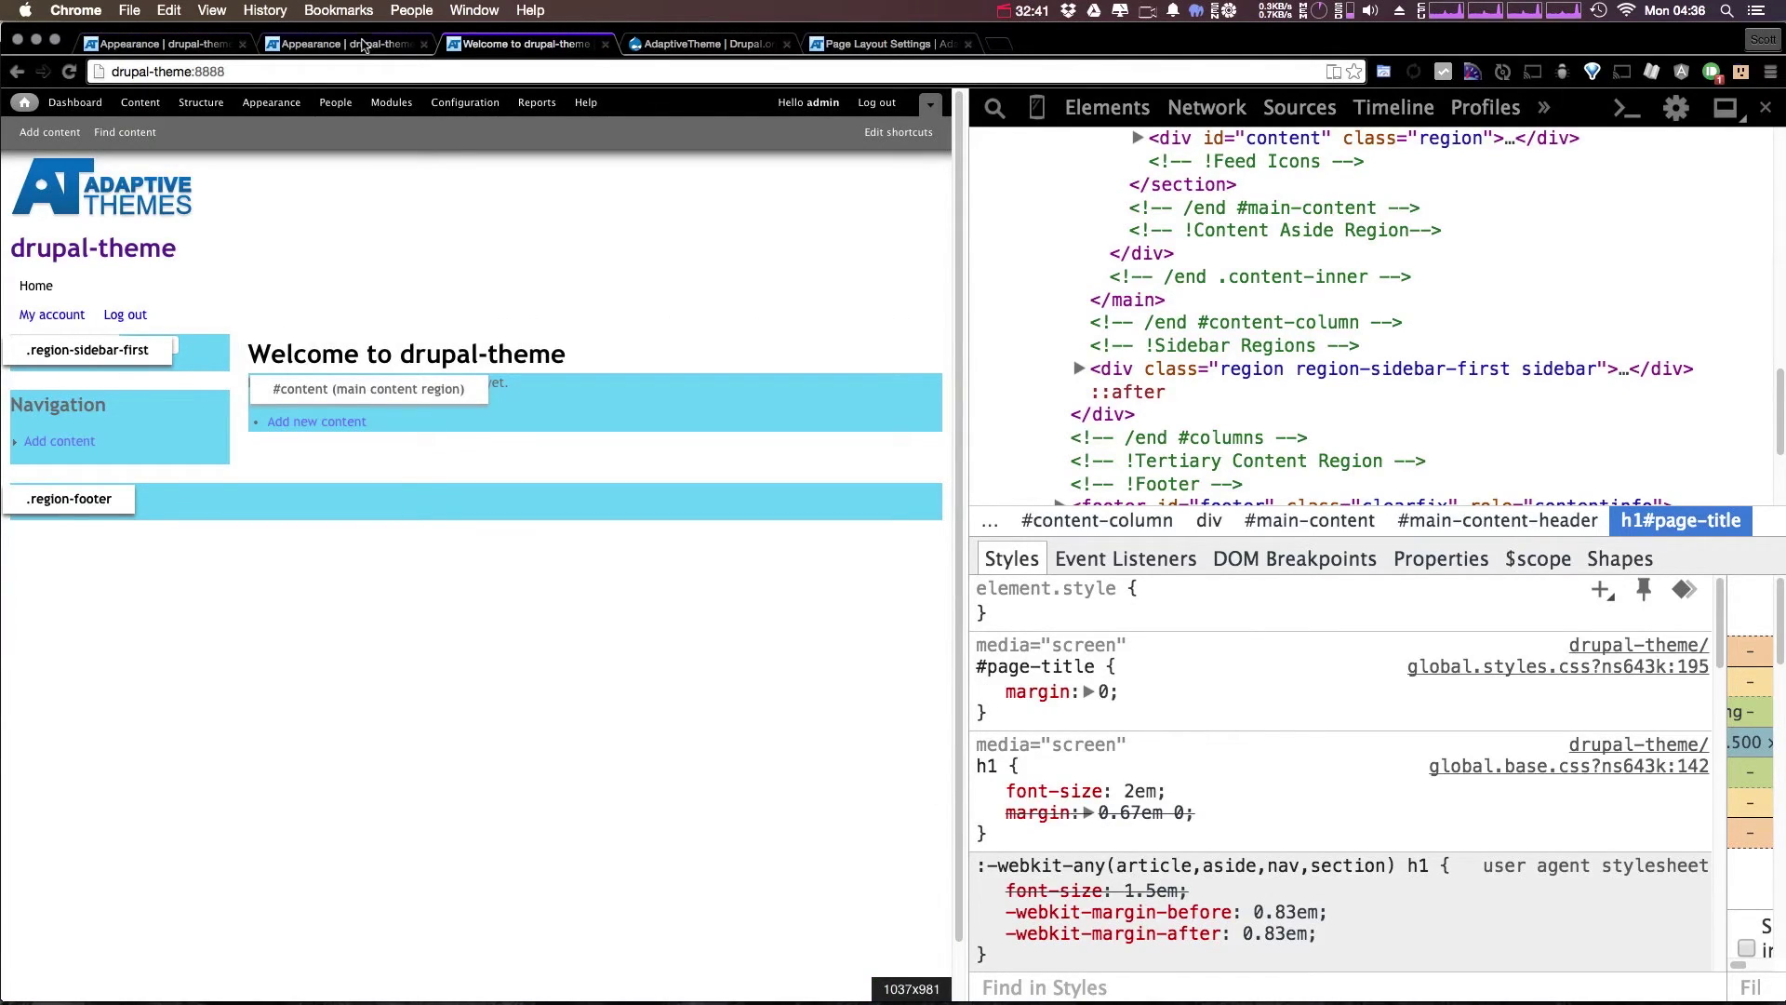
In Level Up settings, review Extensions and Toggle Display, switching Logo off and back on.
left_click(363, 45)
left_click(182, 740)
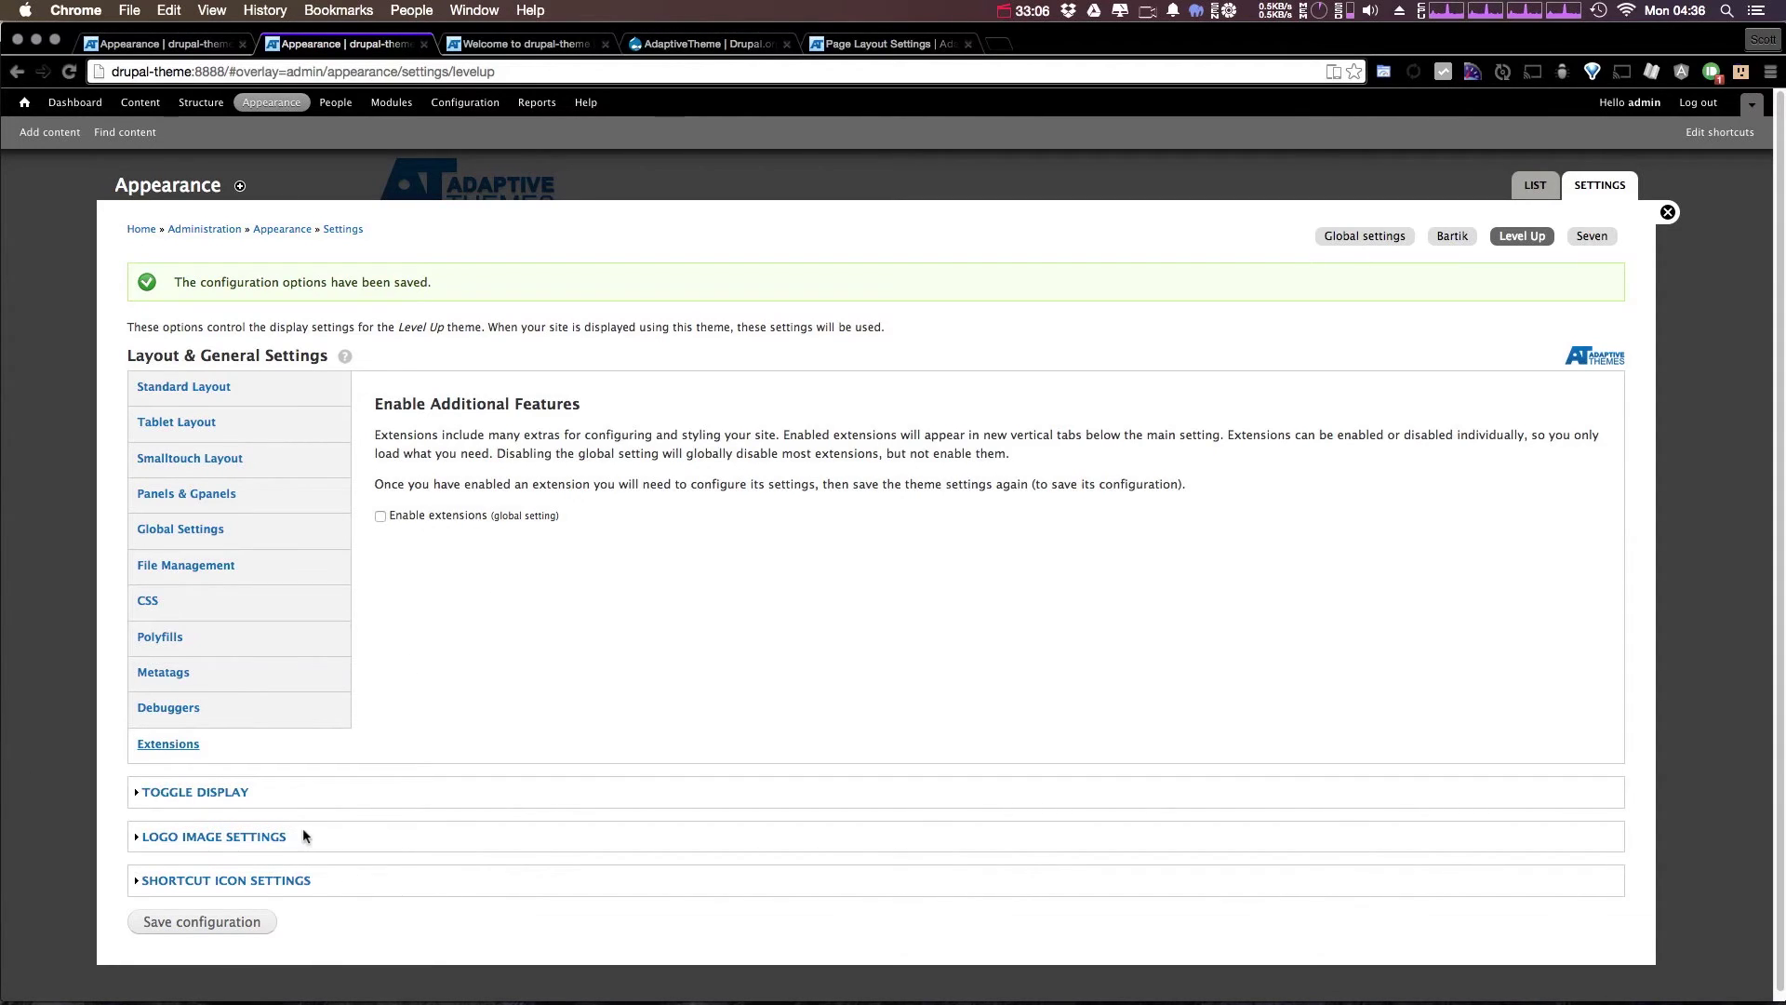
left_click(191, 791)
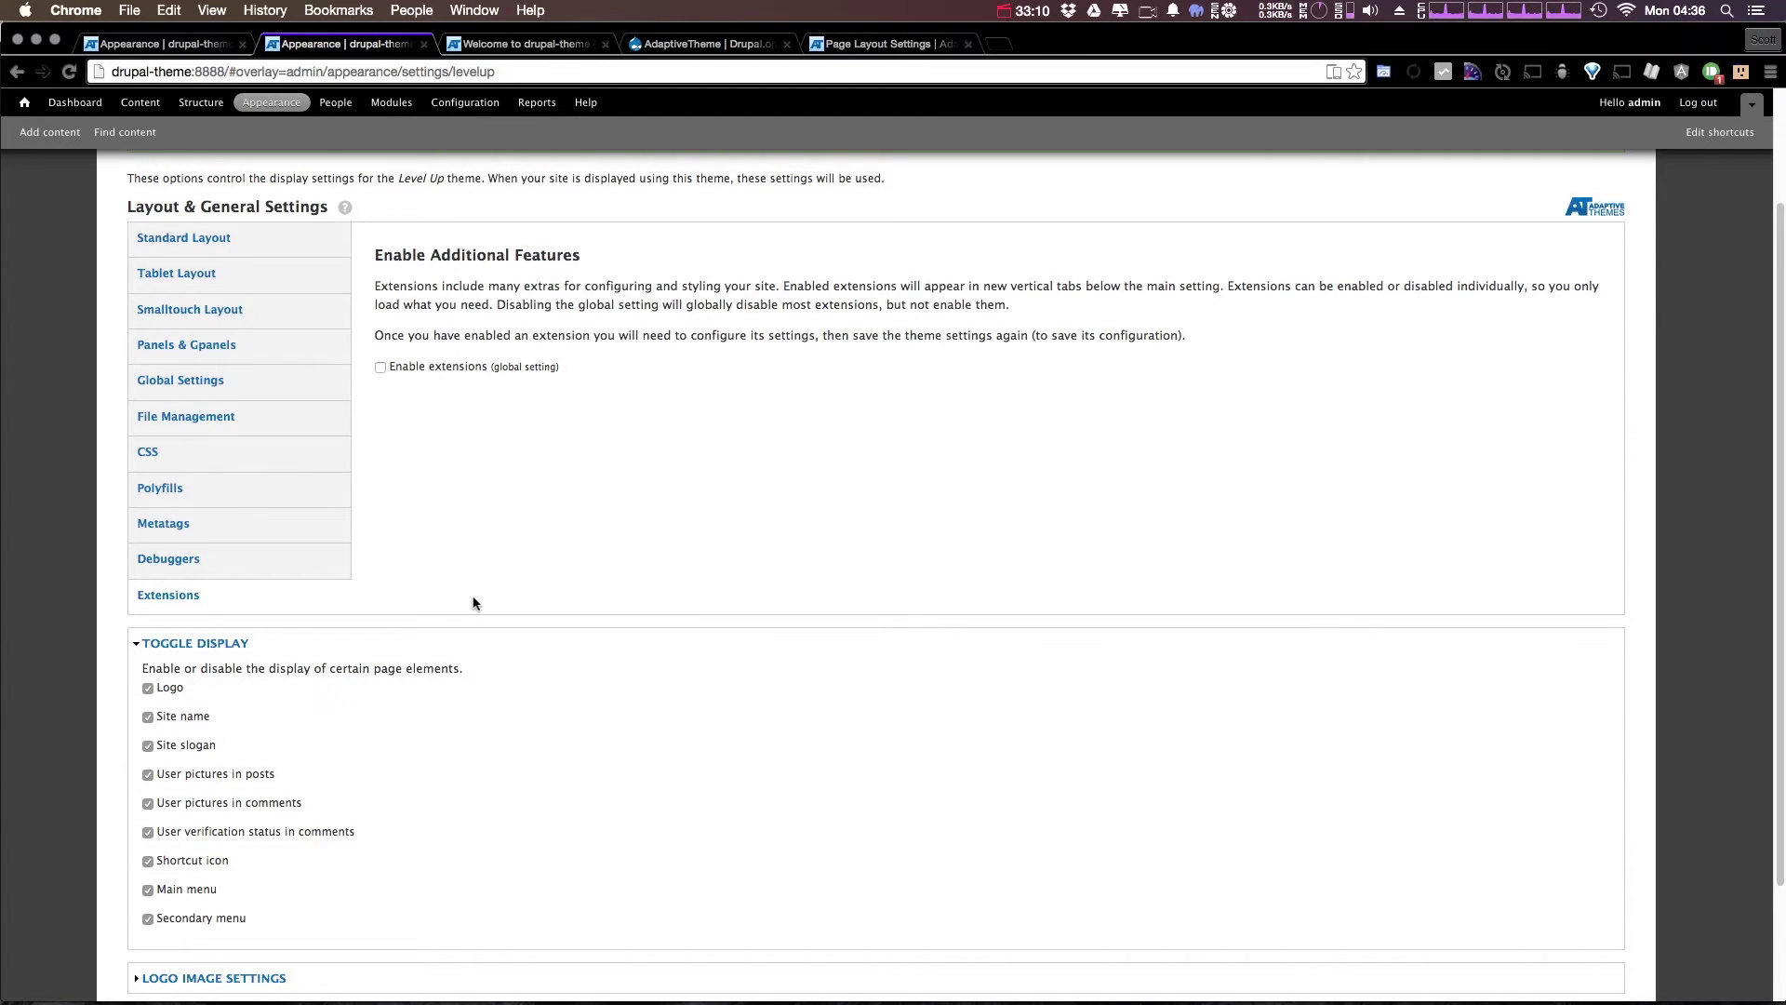
scroll(473, 602, "down", 3)
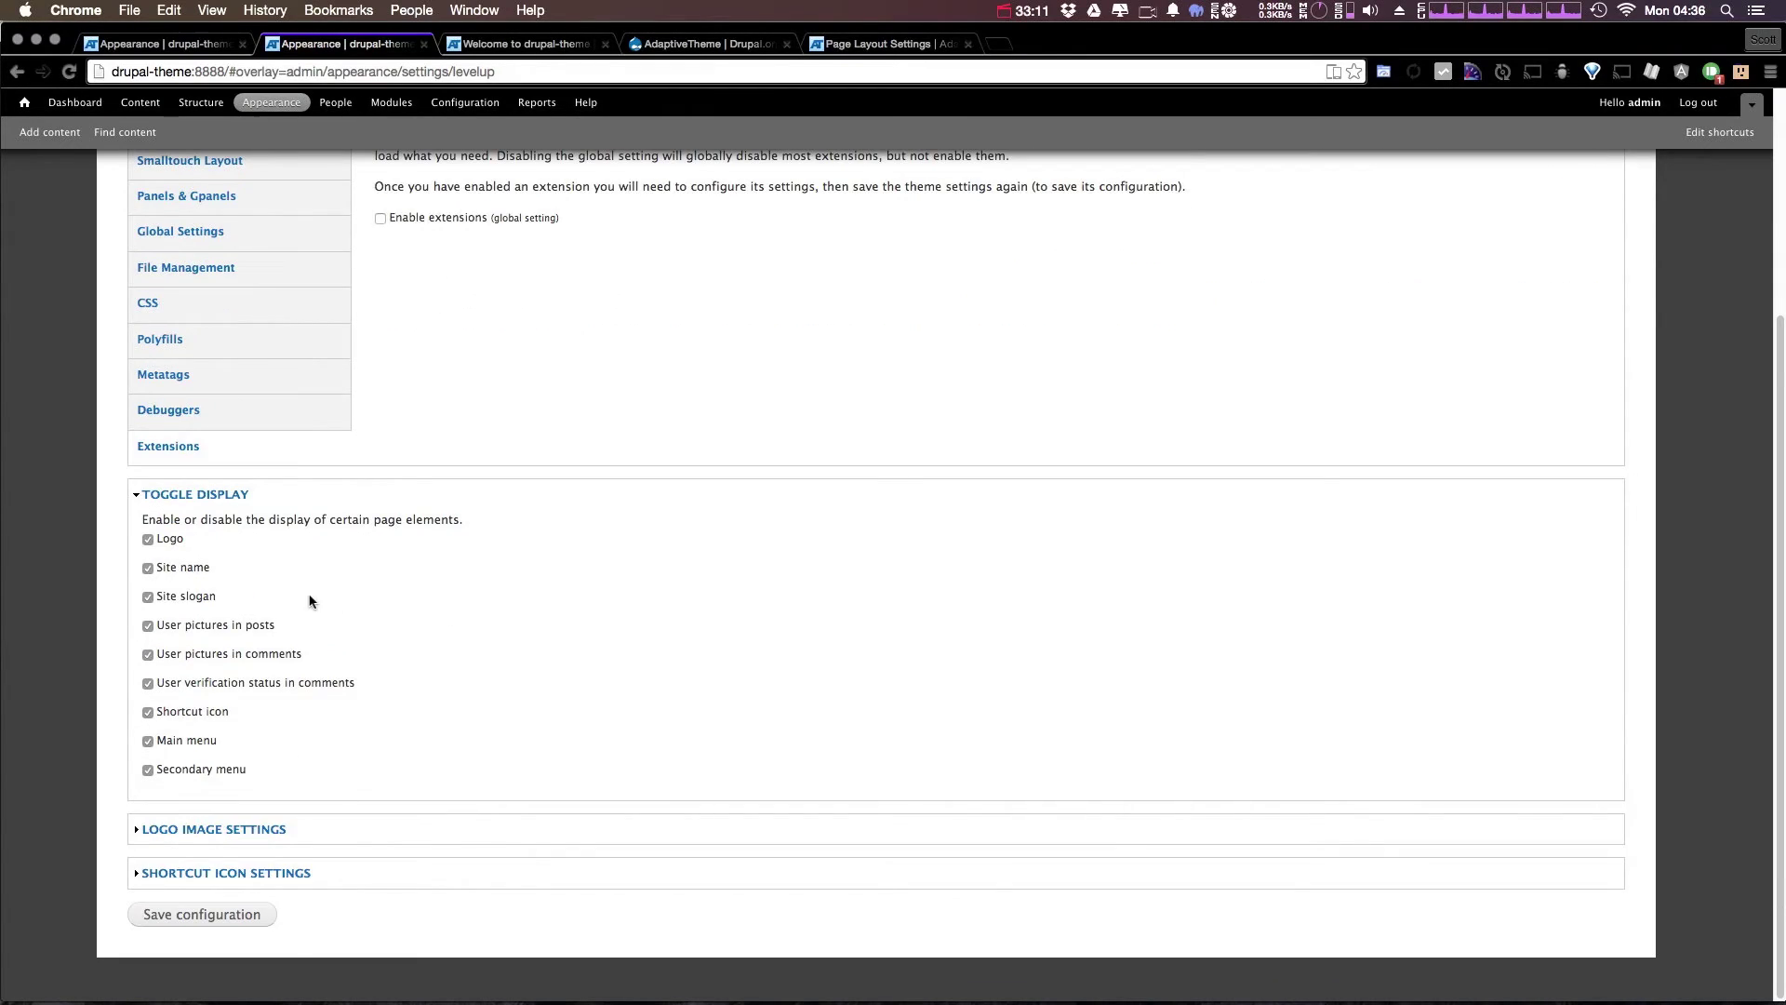
left_click(166, 541)
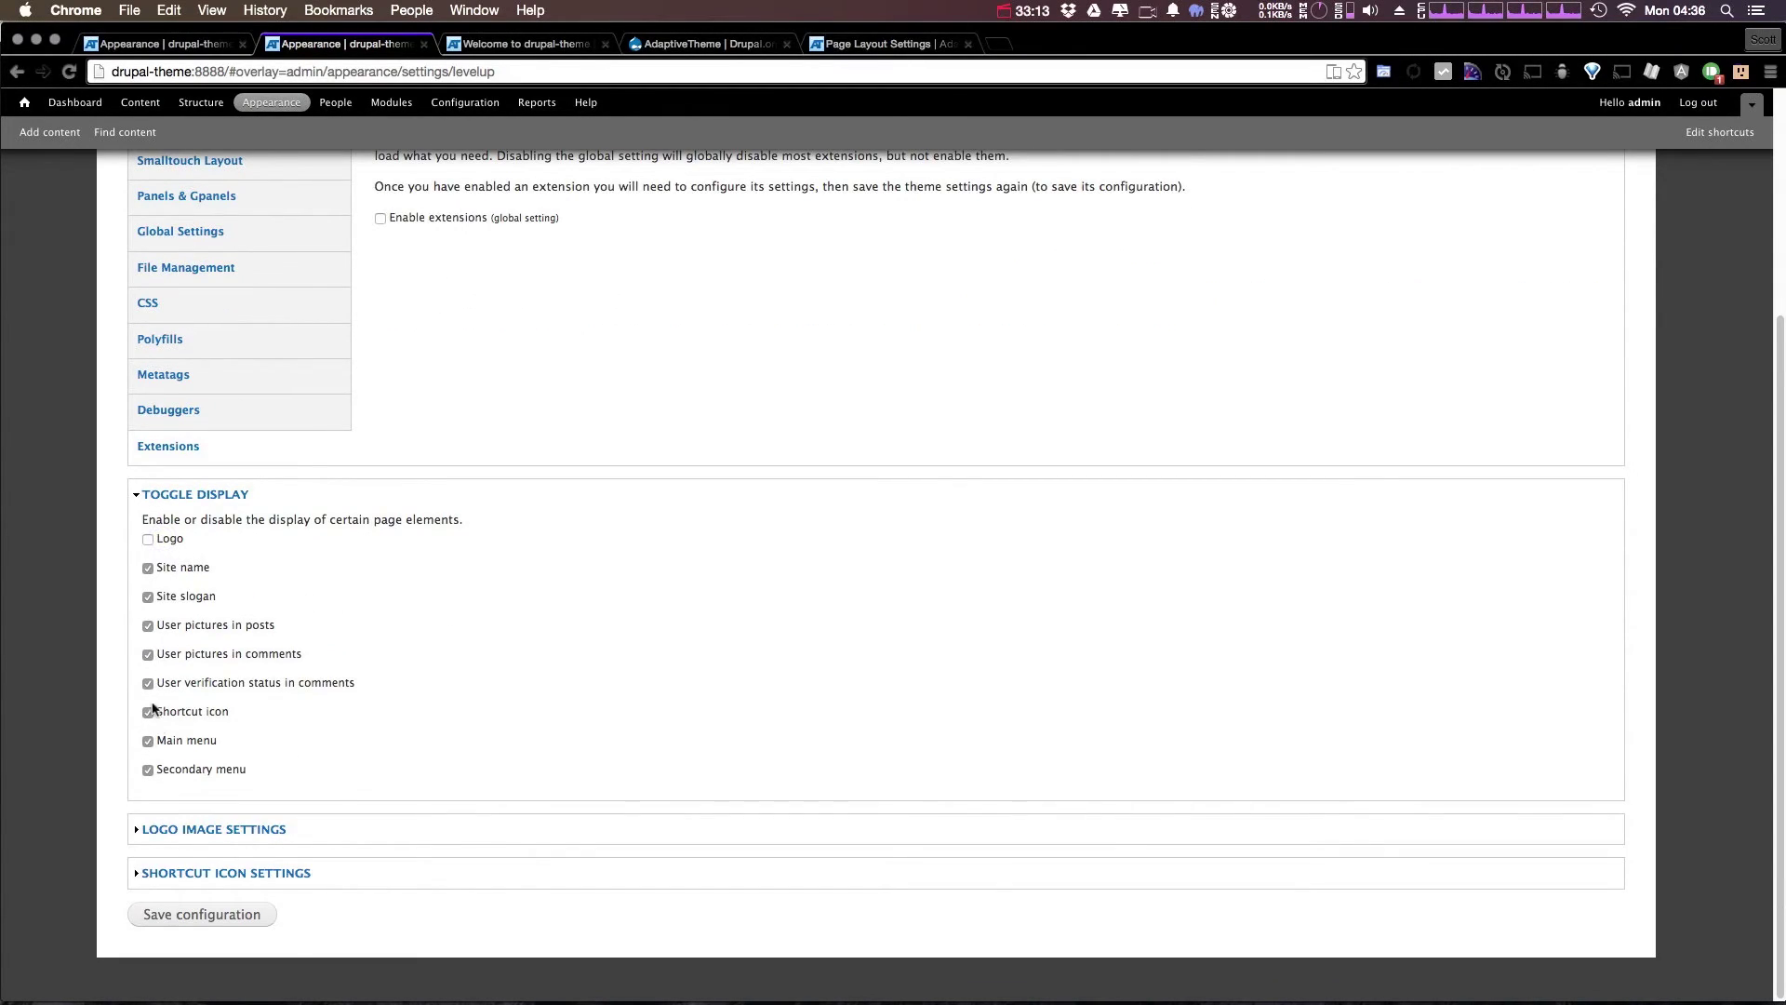
left_click(172, 543)
Review Logo Image Settings, restoring Use the default logo, and expand Shortcut Icon Settings.
left_click(239, 829)
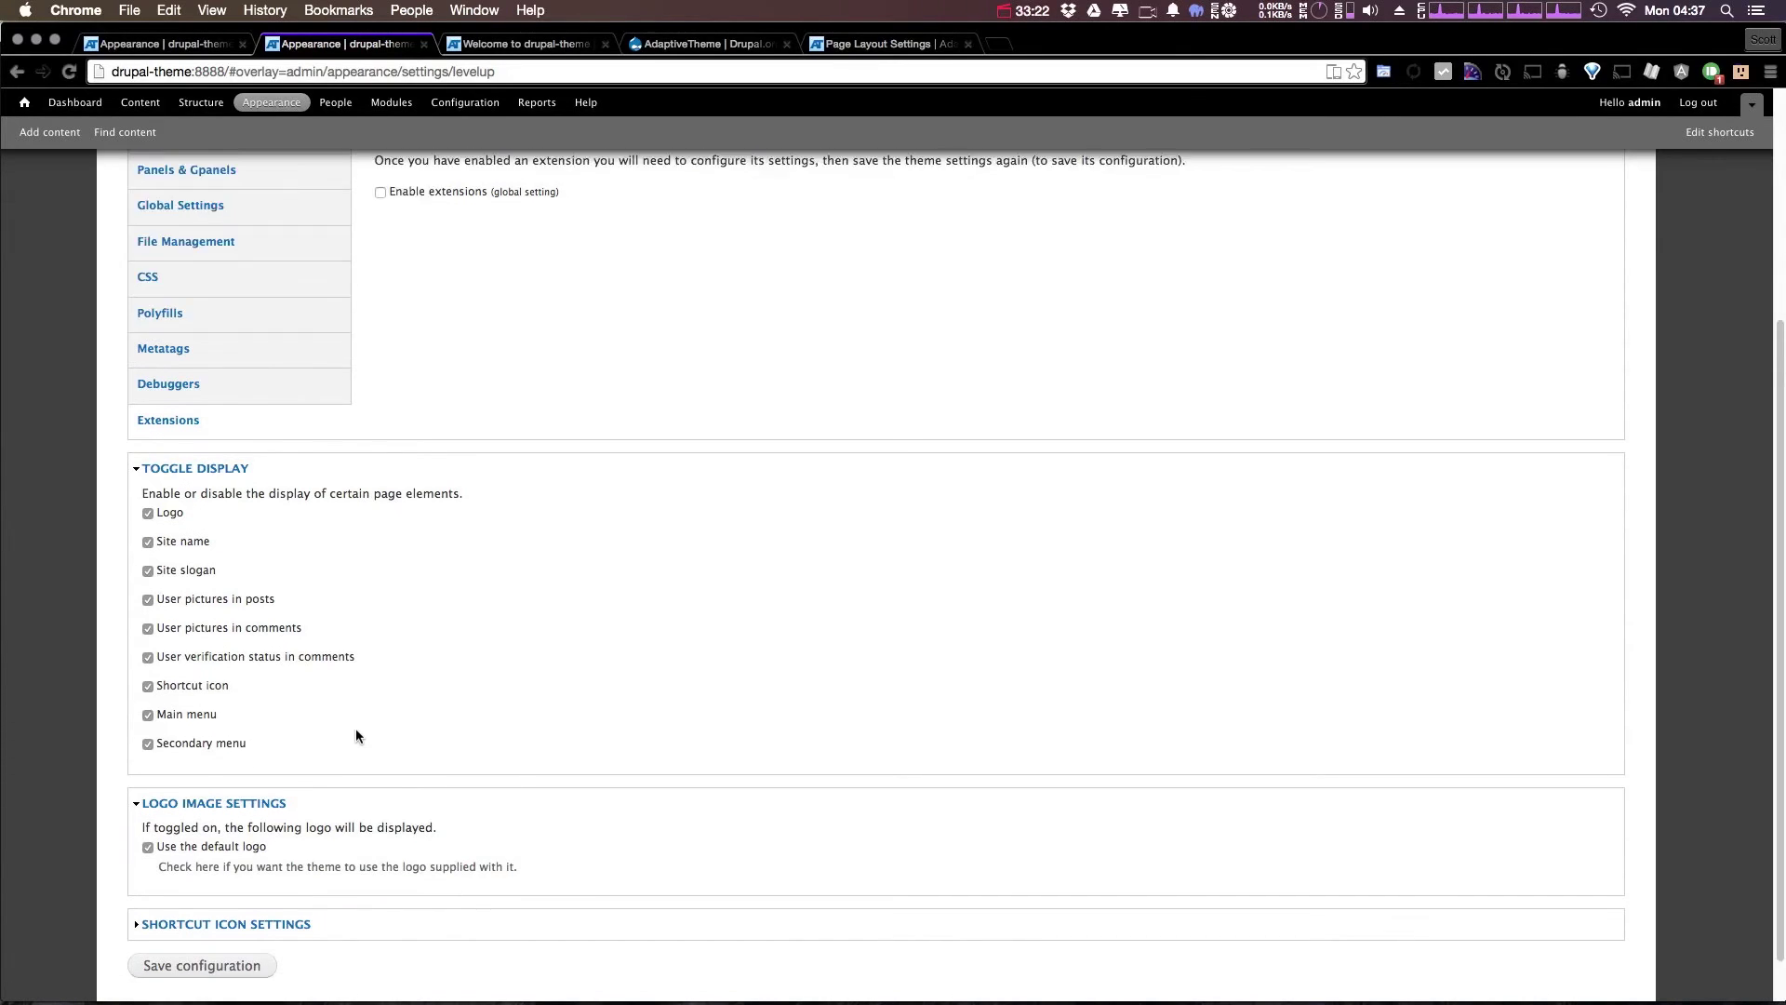
scroll(355, 735, "down", 1)
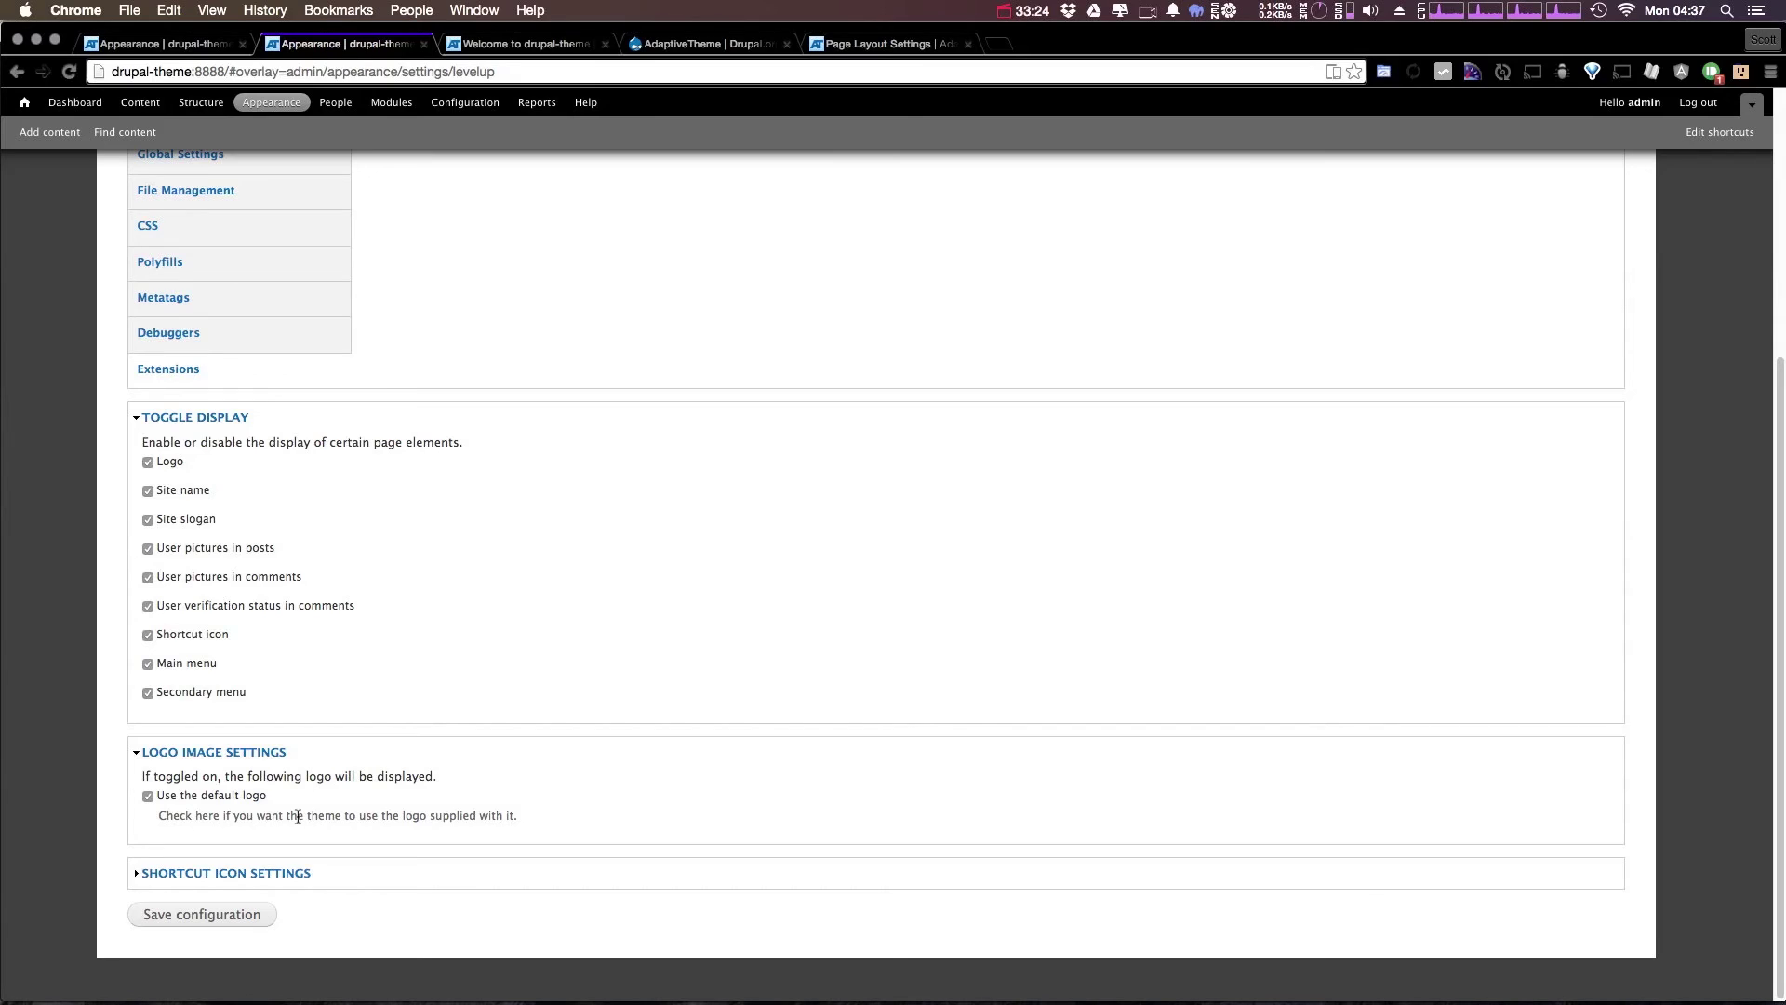
left_click(215, 797)
scroll(214, 798, "down", 1)
scroll(215, 798, "down", 1)
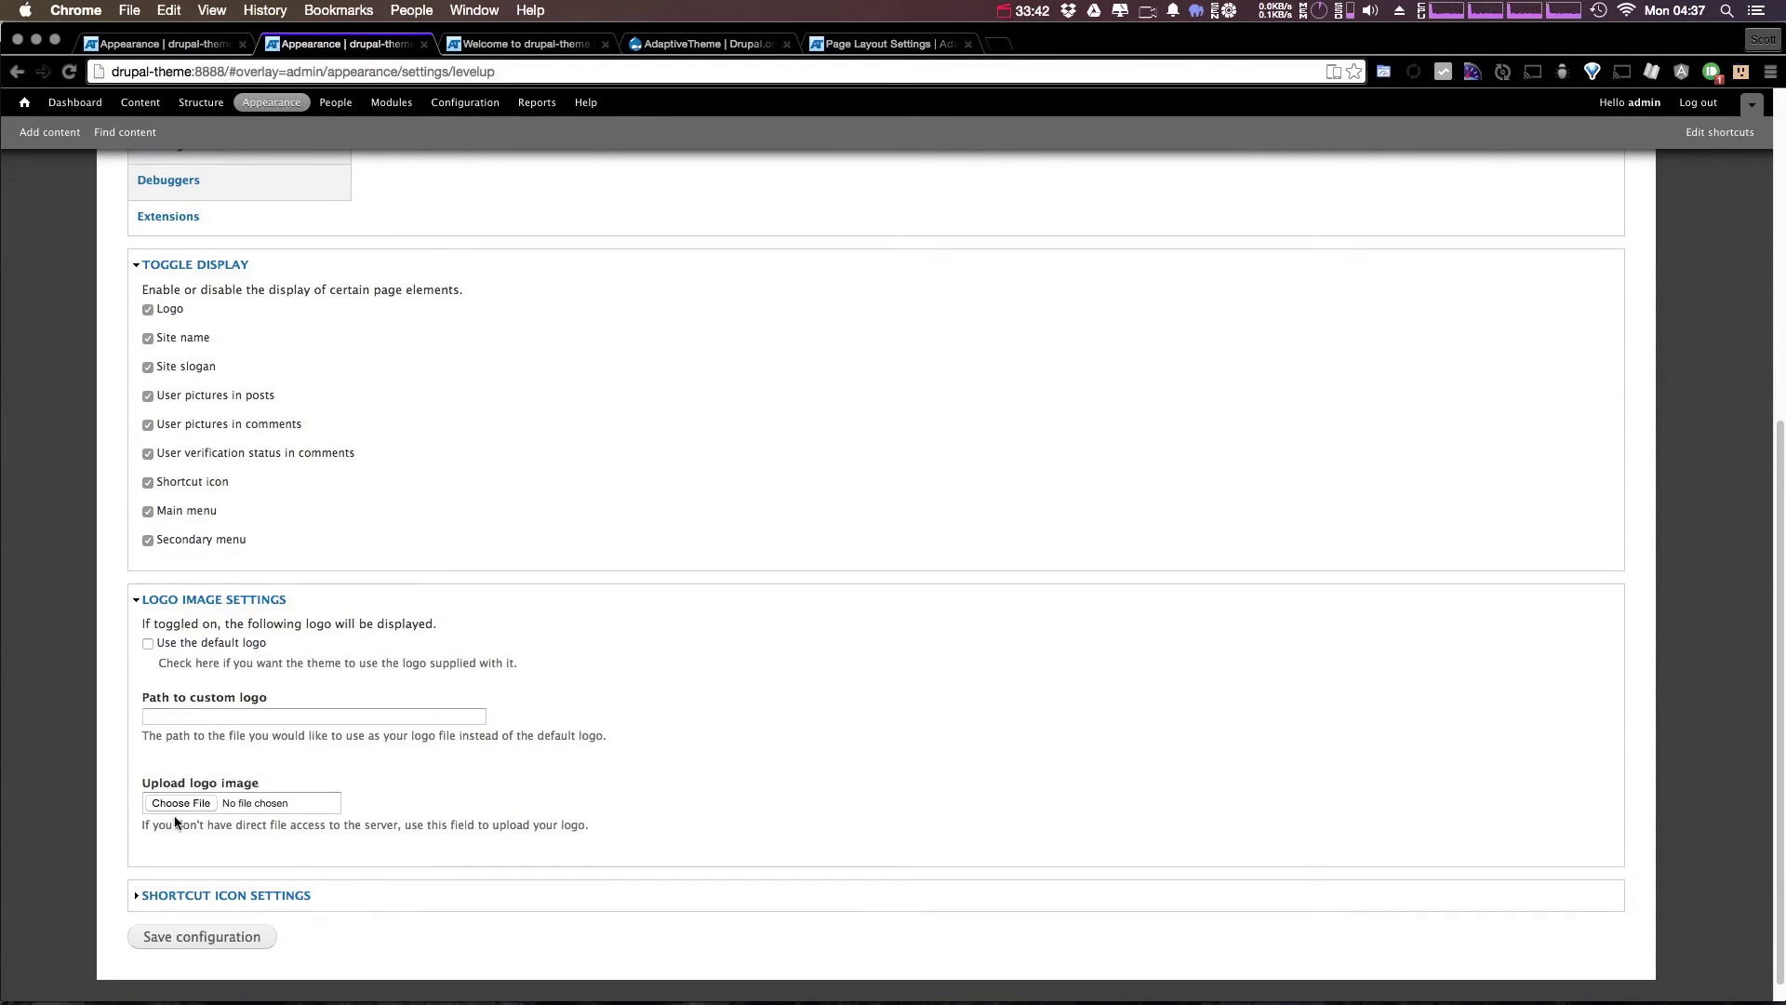
left_click(149, 641)
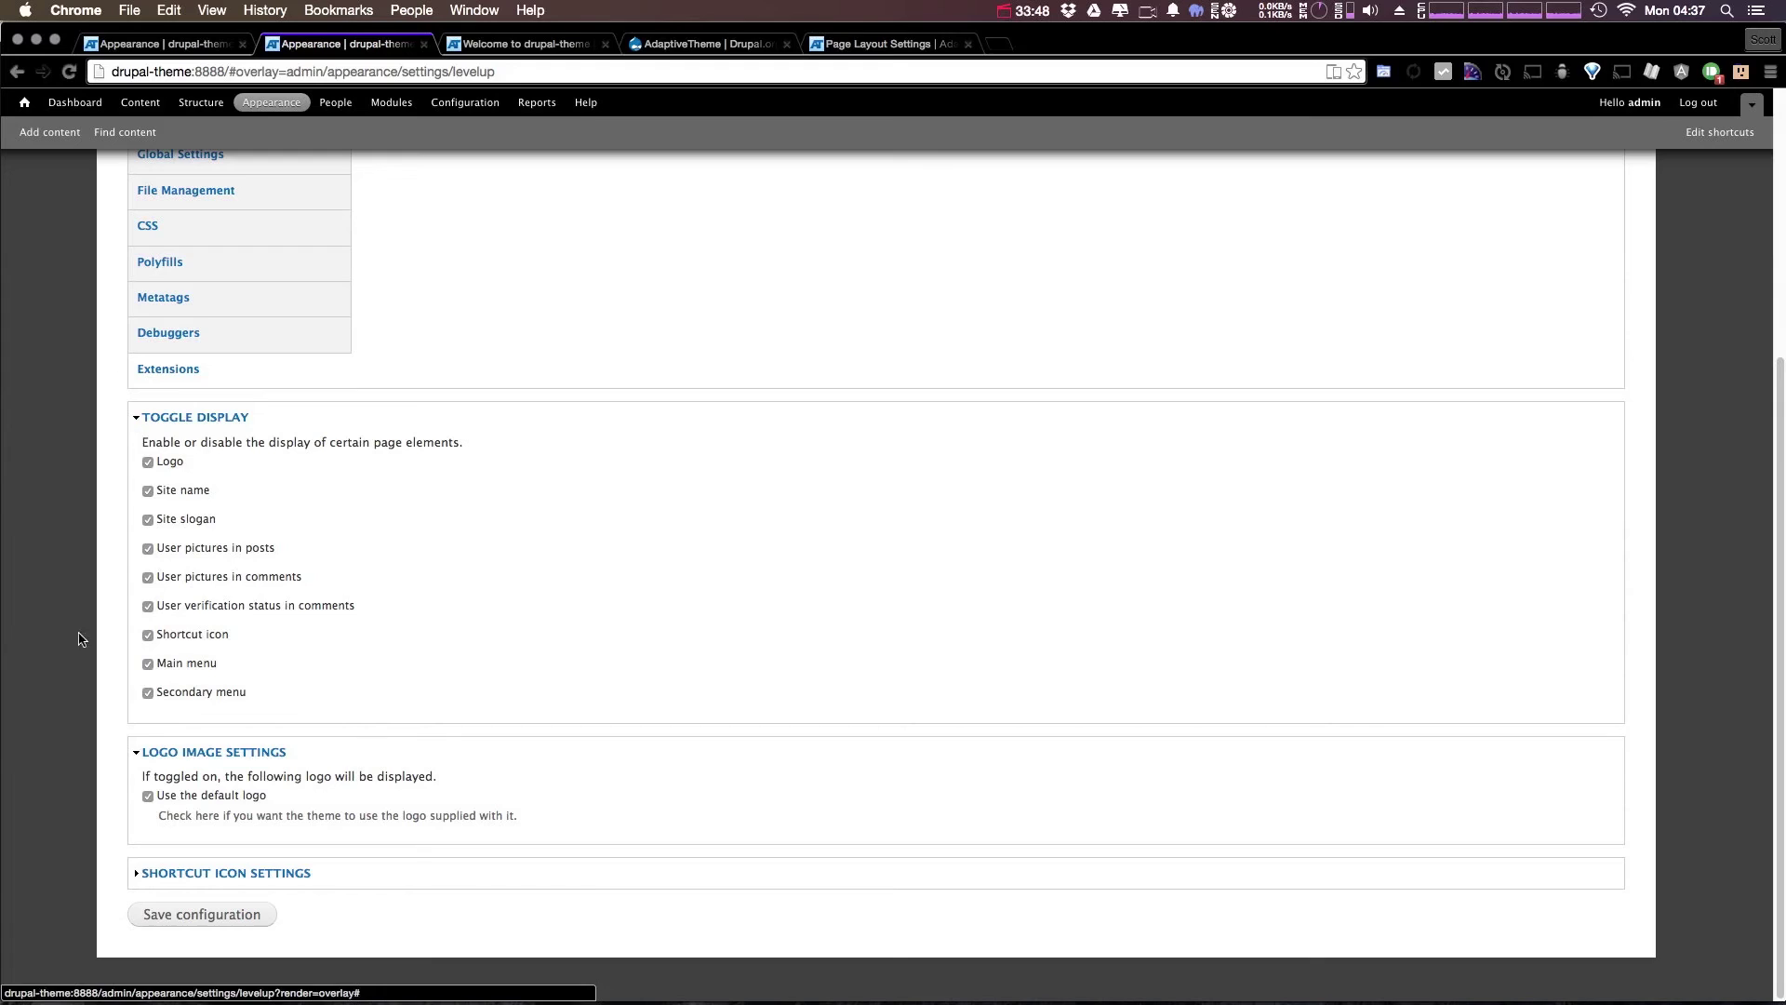
left_click(148, 871)
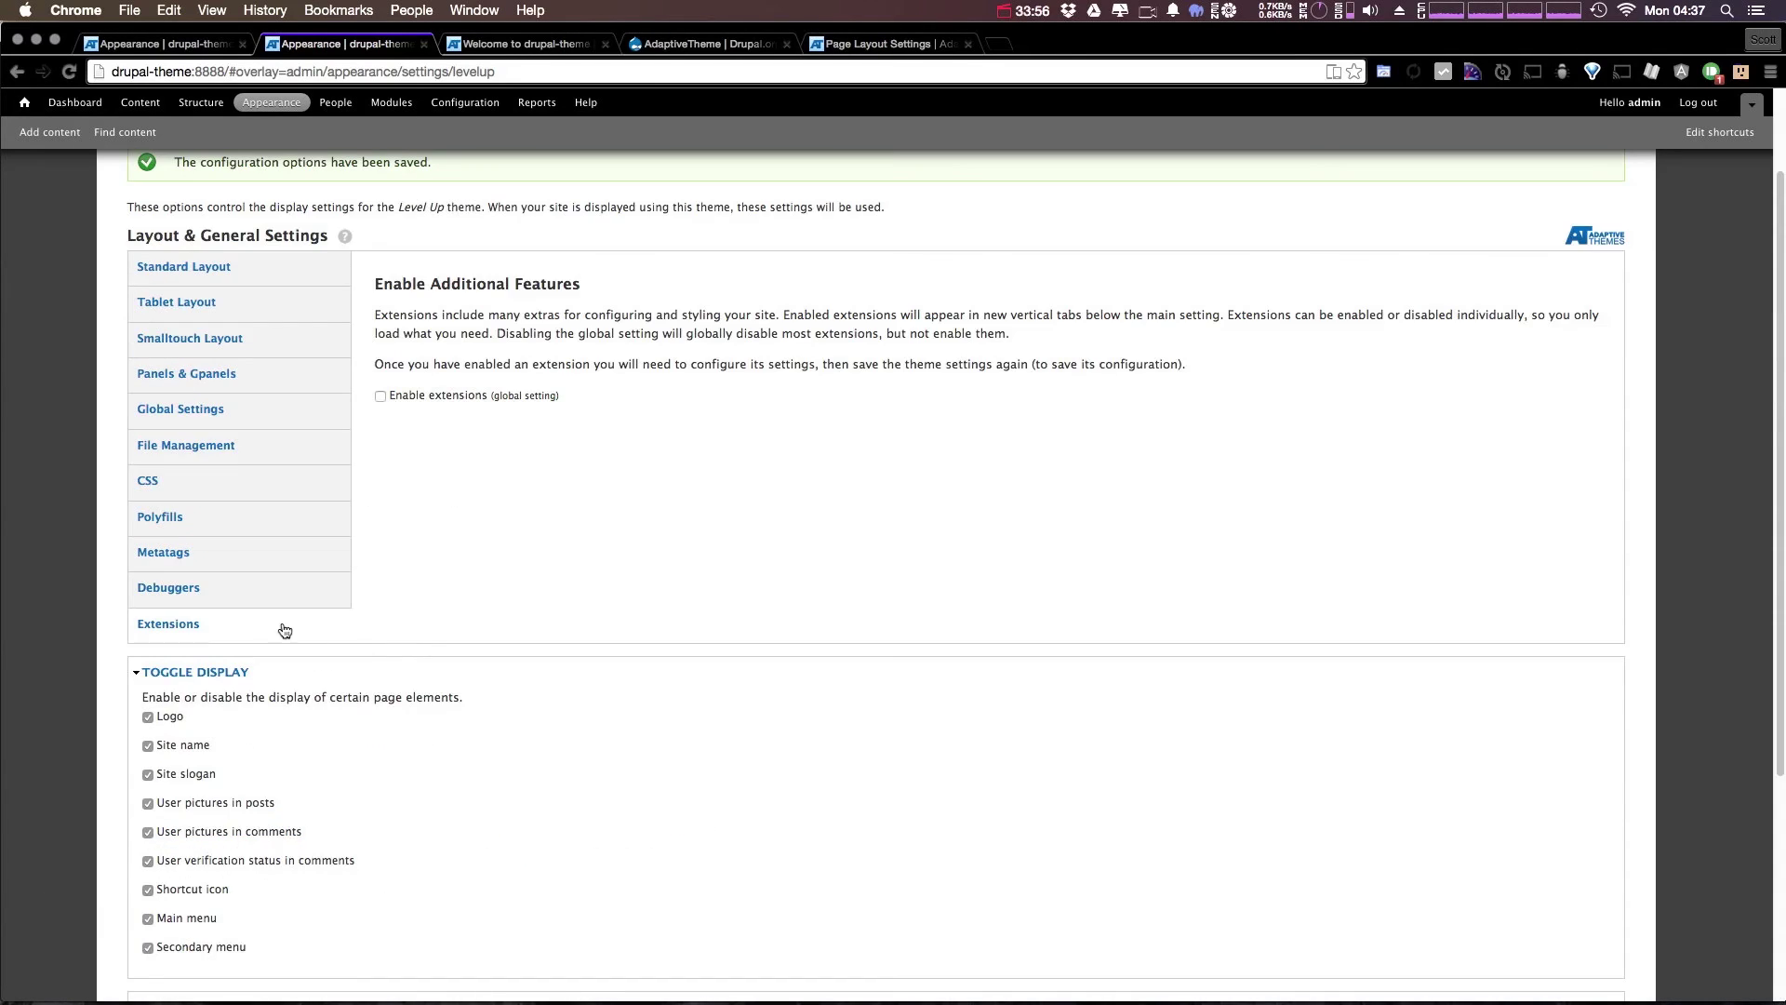
Uncheck Highlight regions under Debuggers, save, and reload the front page without outlines.
left_click(161, 599)
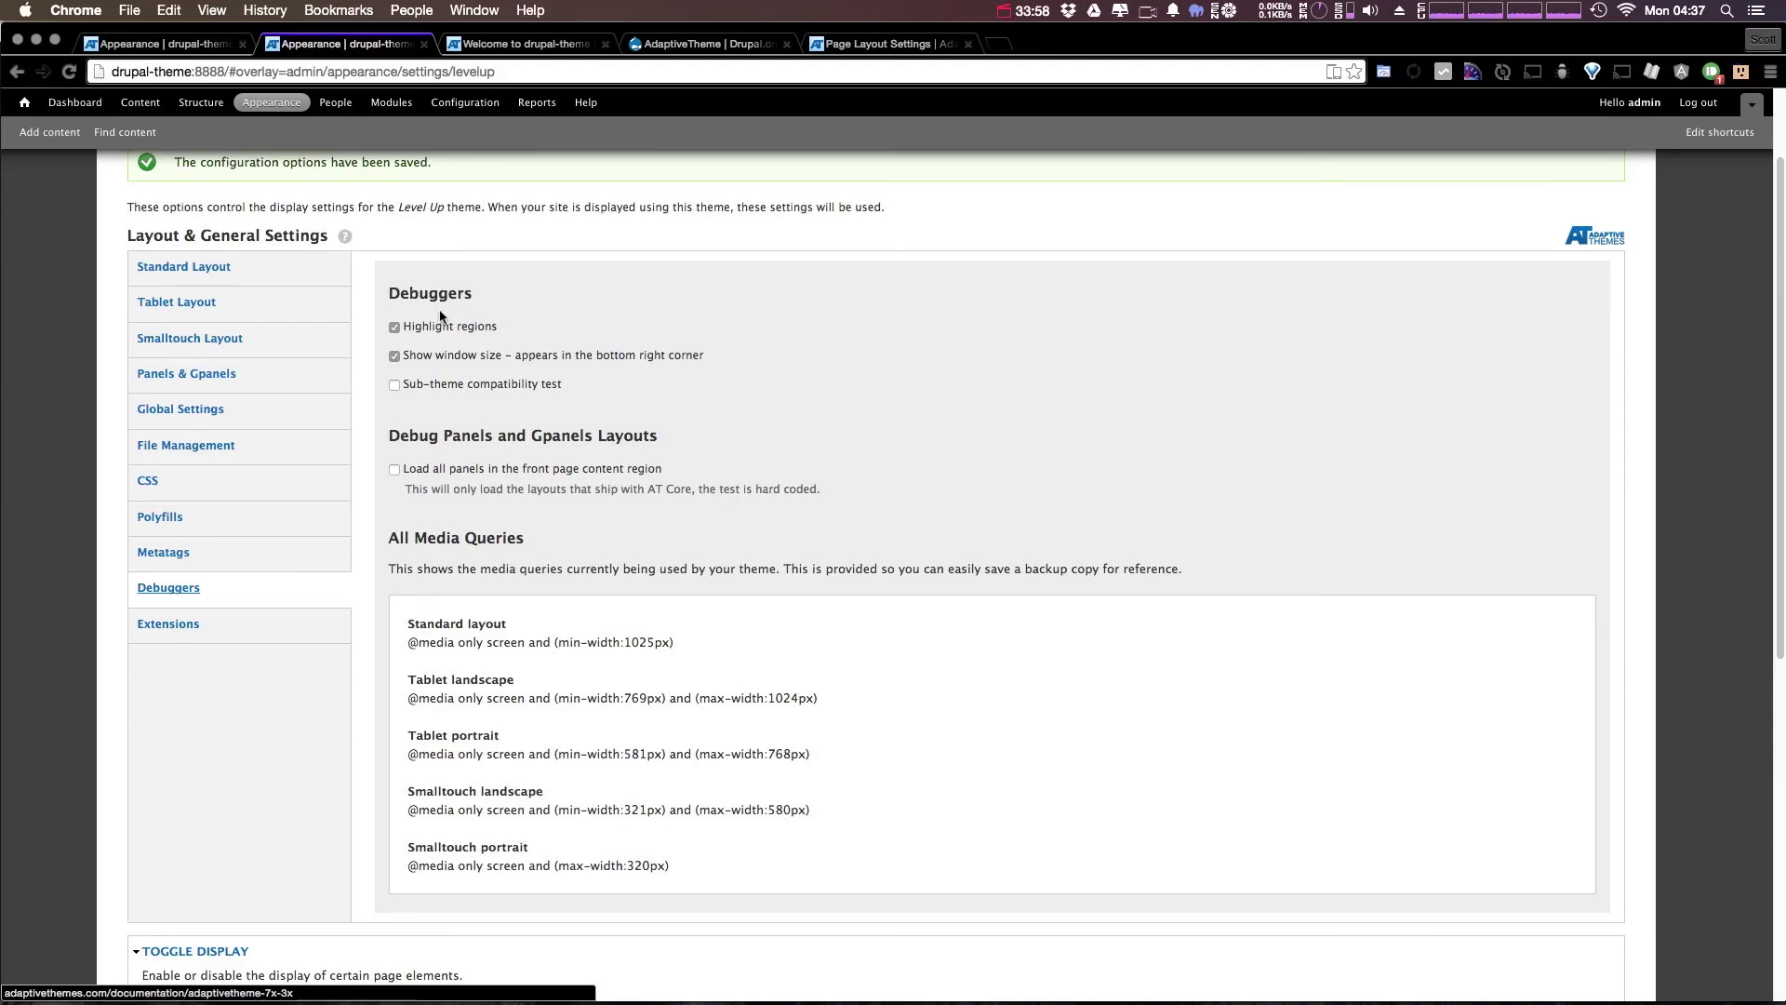
left_click(444, 316)
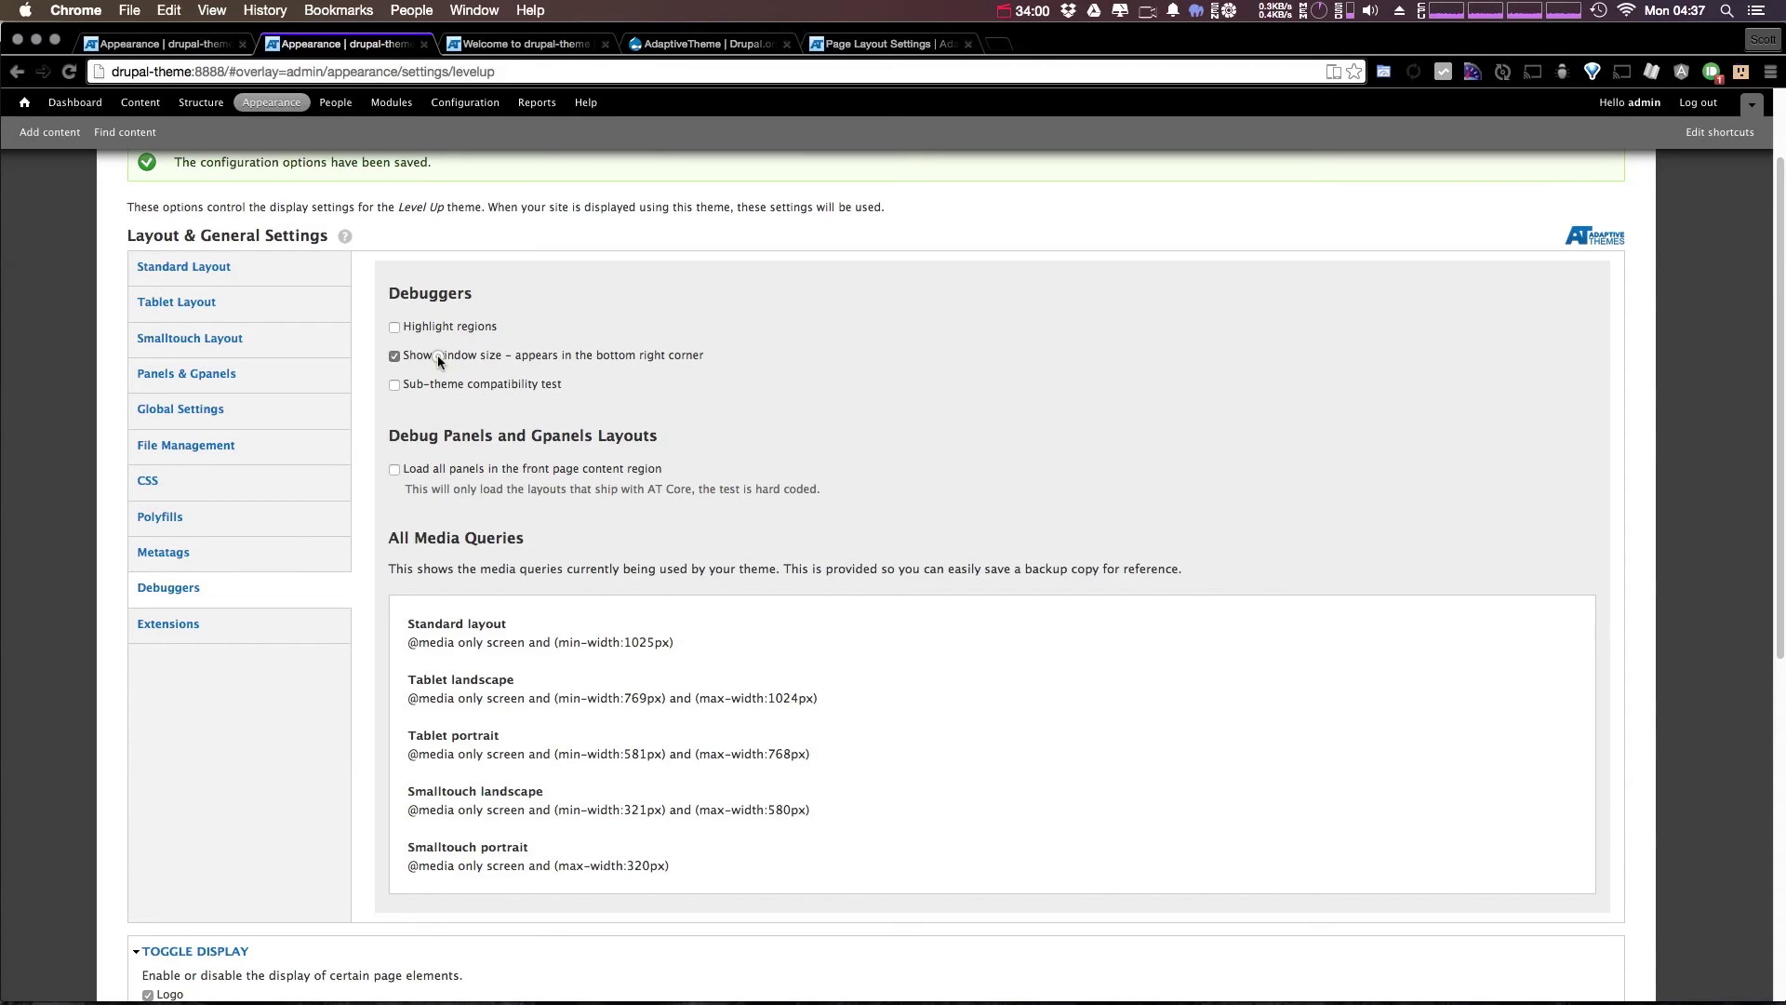
scroll(437, 354, "down", 10)
left_click(181, 917)
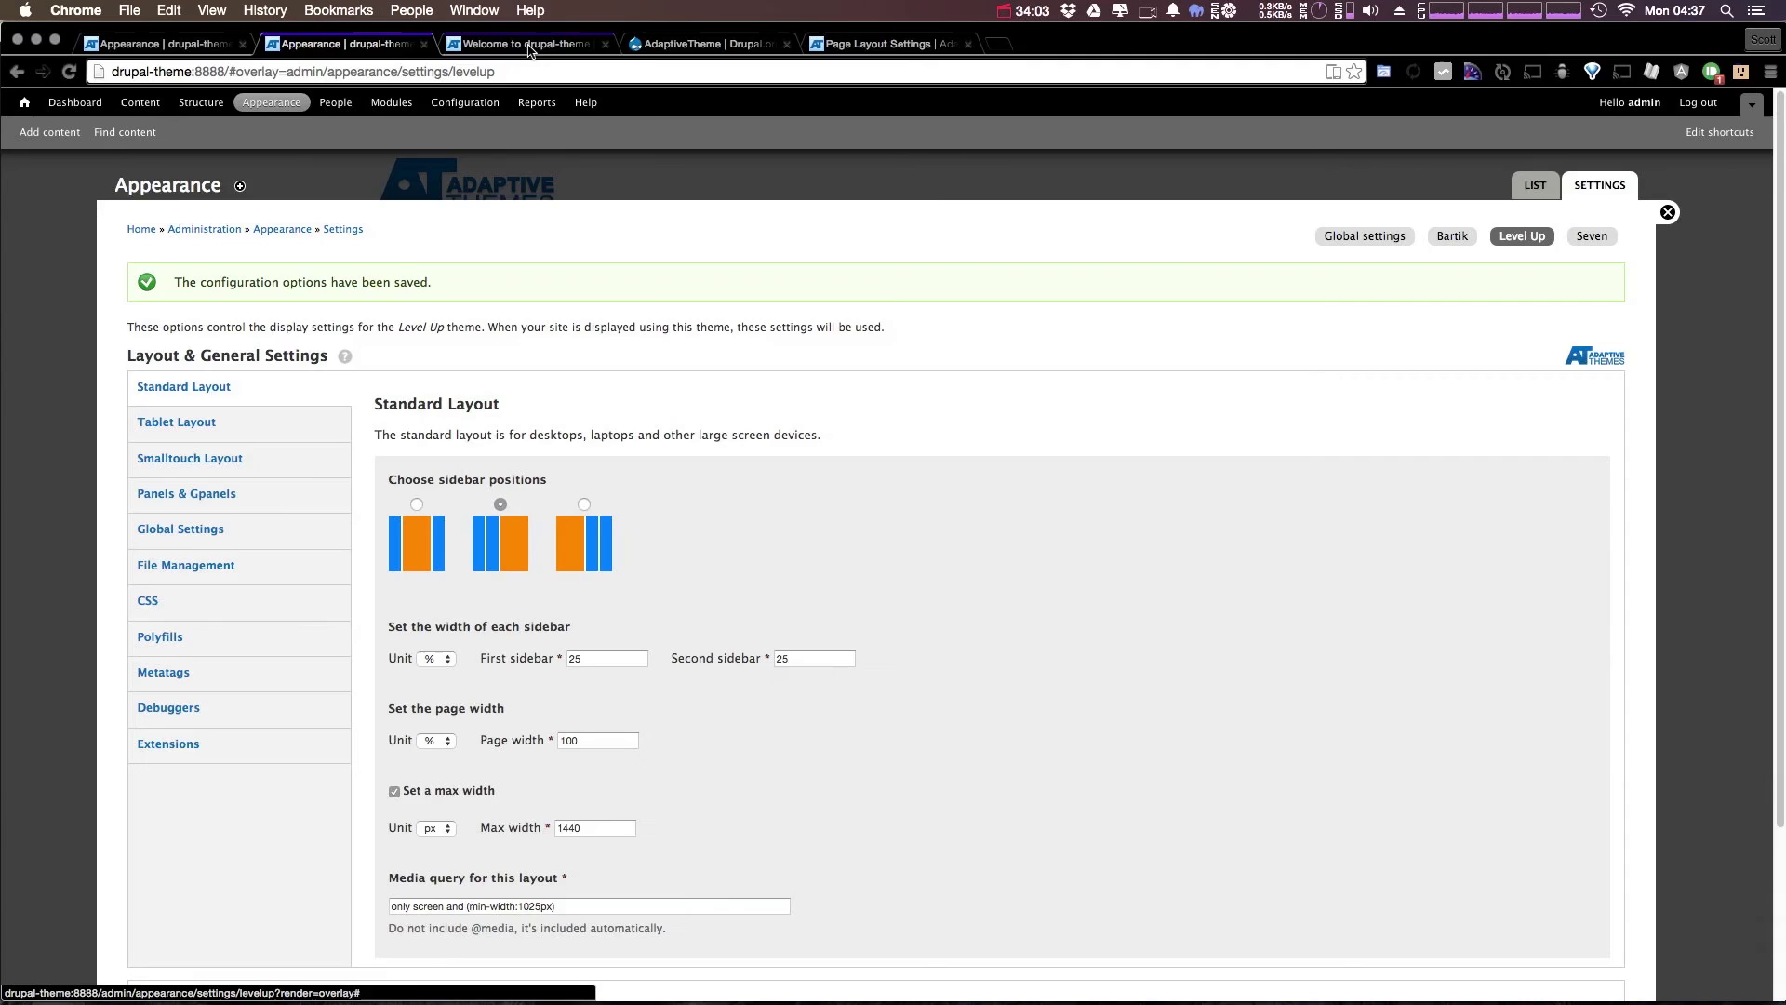
left_click(528, 45)
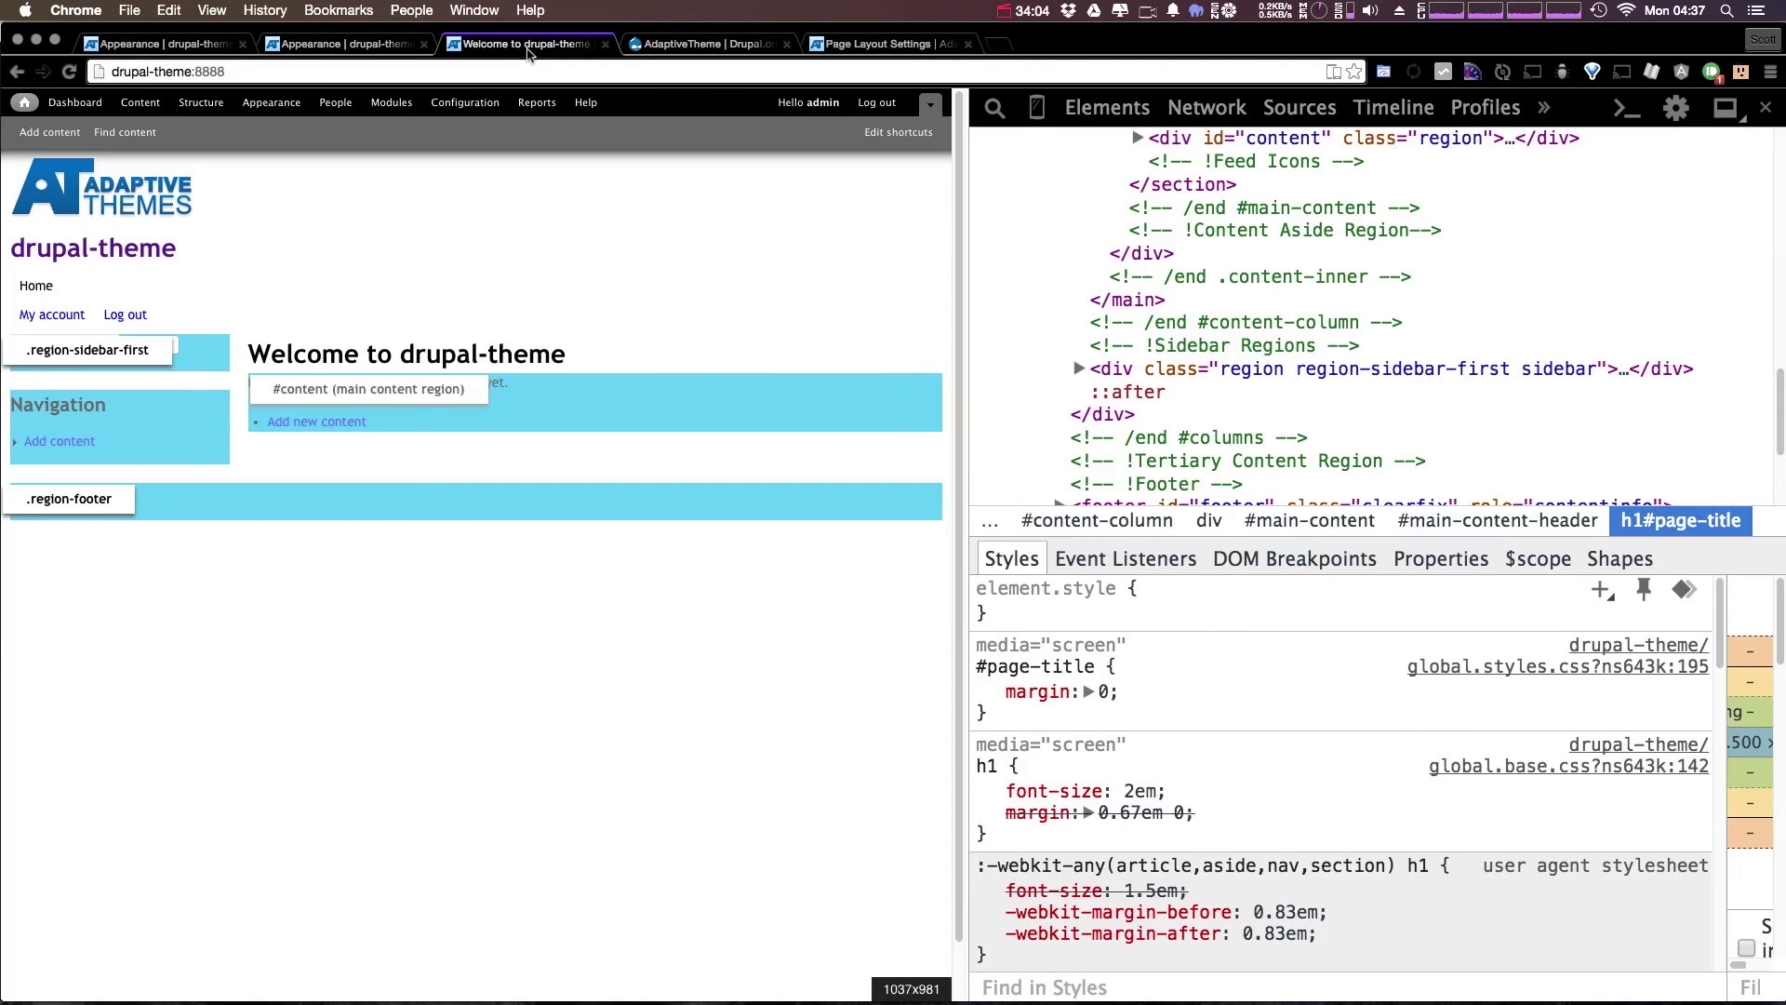
key("super+r")
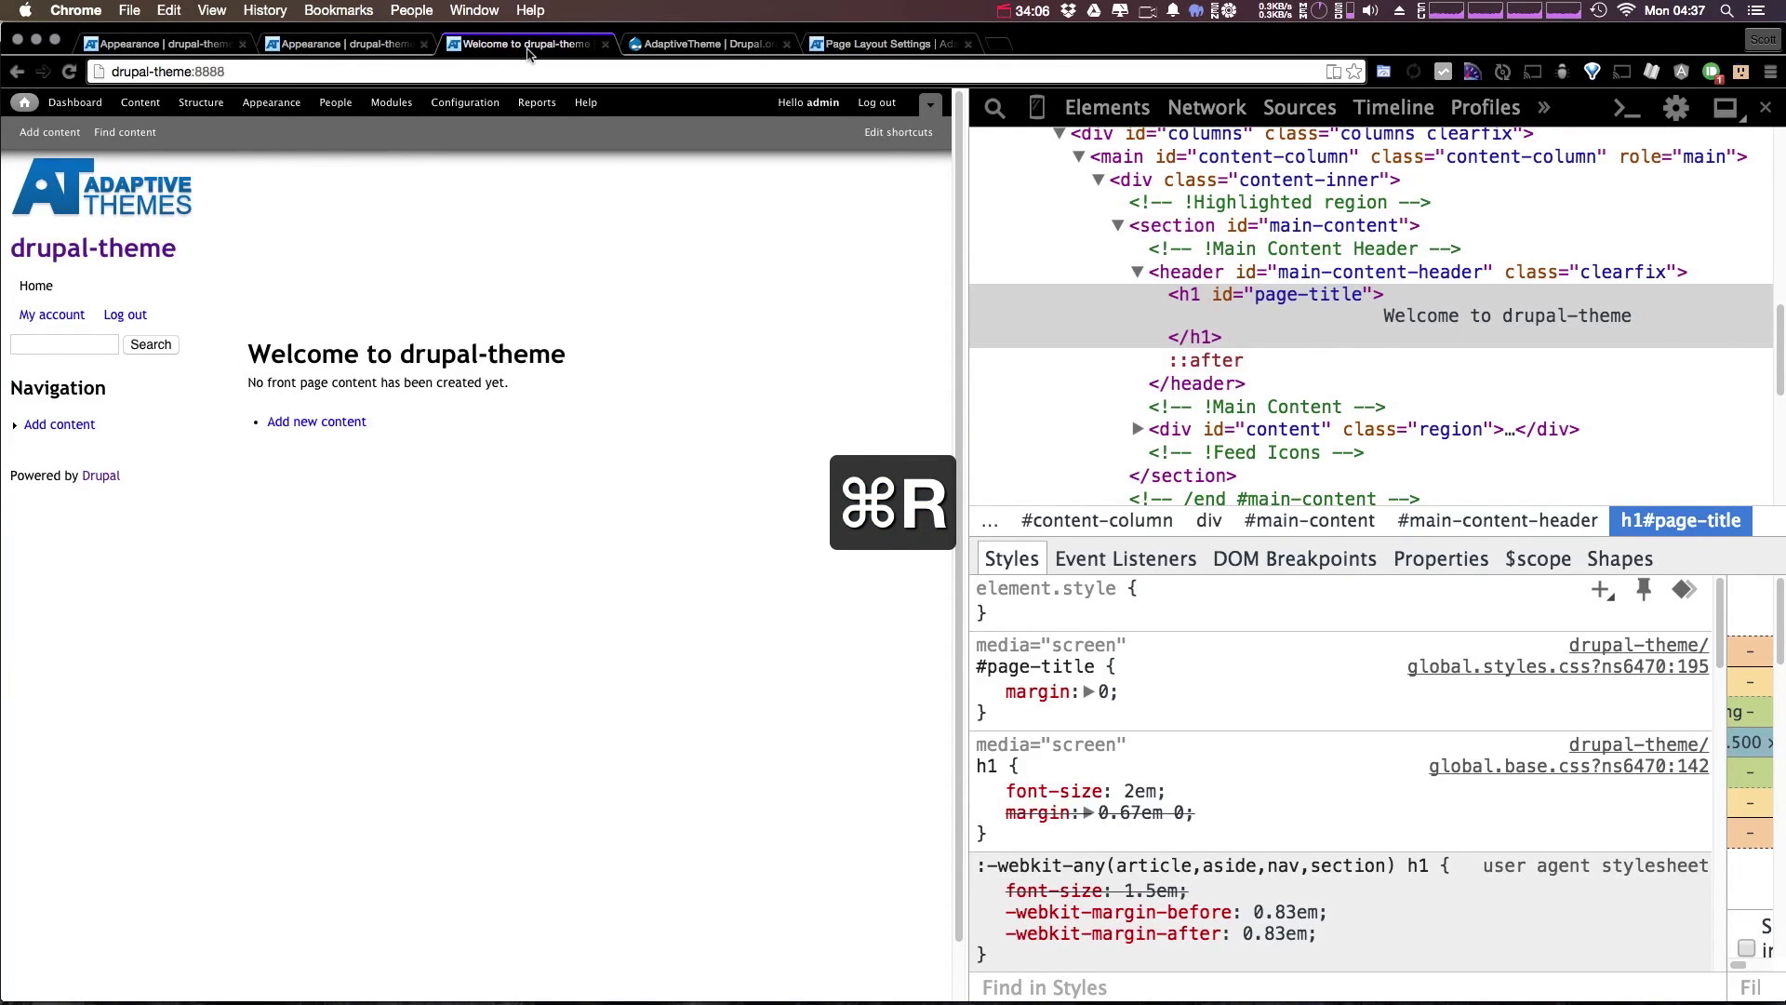